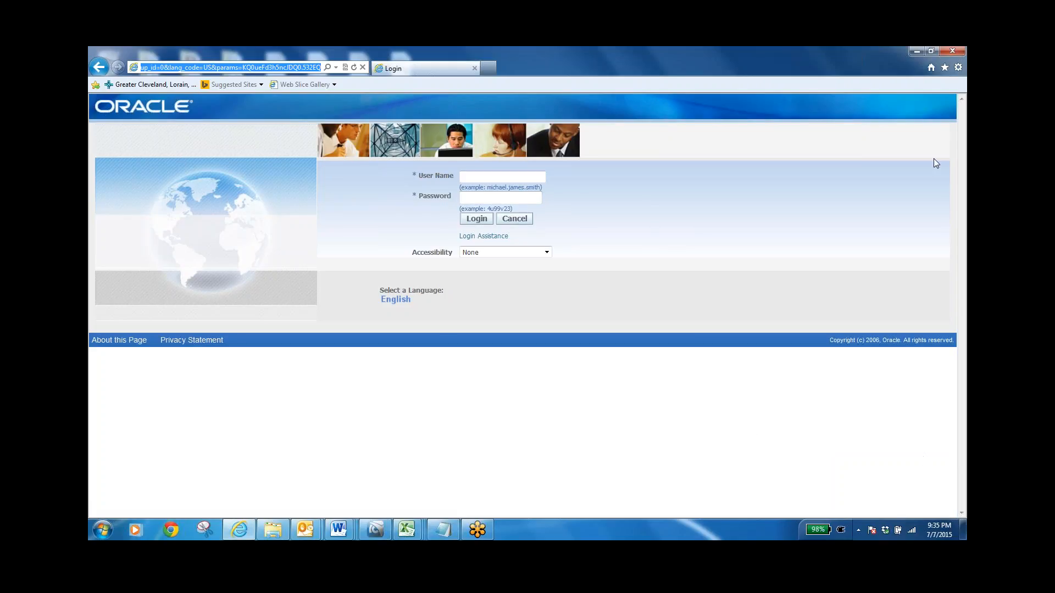
Open the bookmarked support instance login page, followed by the DEV Login page in the Instances bookmarks
click(945, 68)
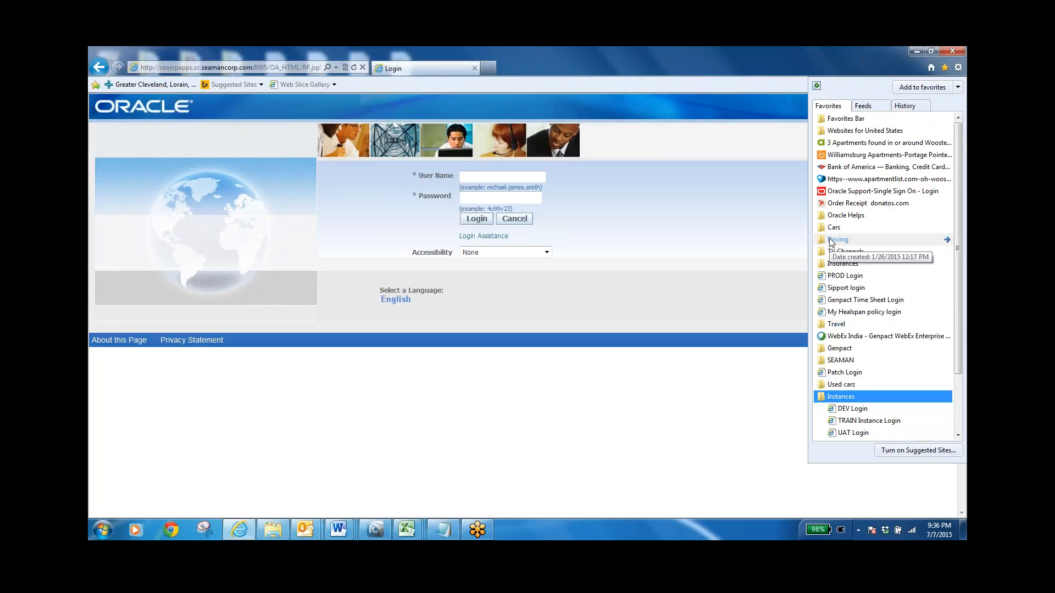
click(837, 281)
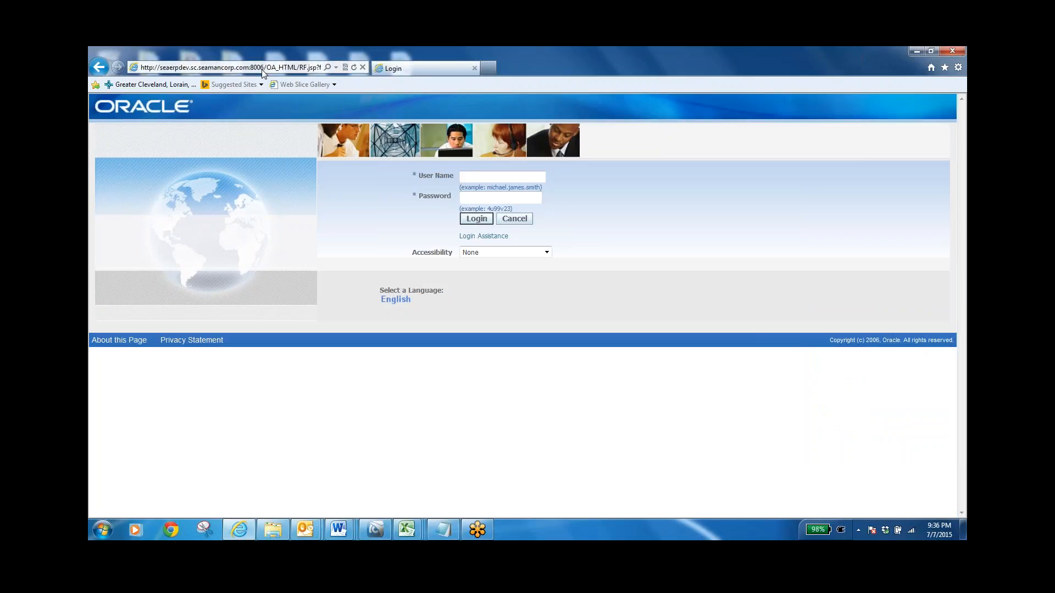
click(945, 69)
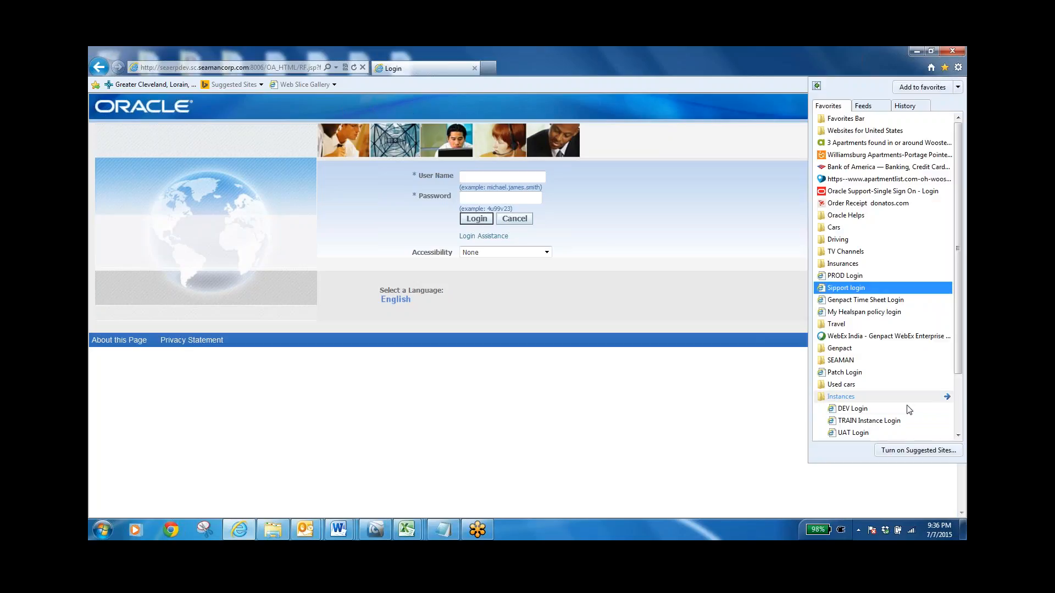
click(848, 410)
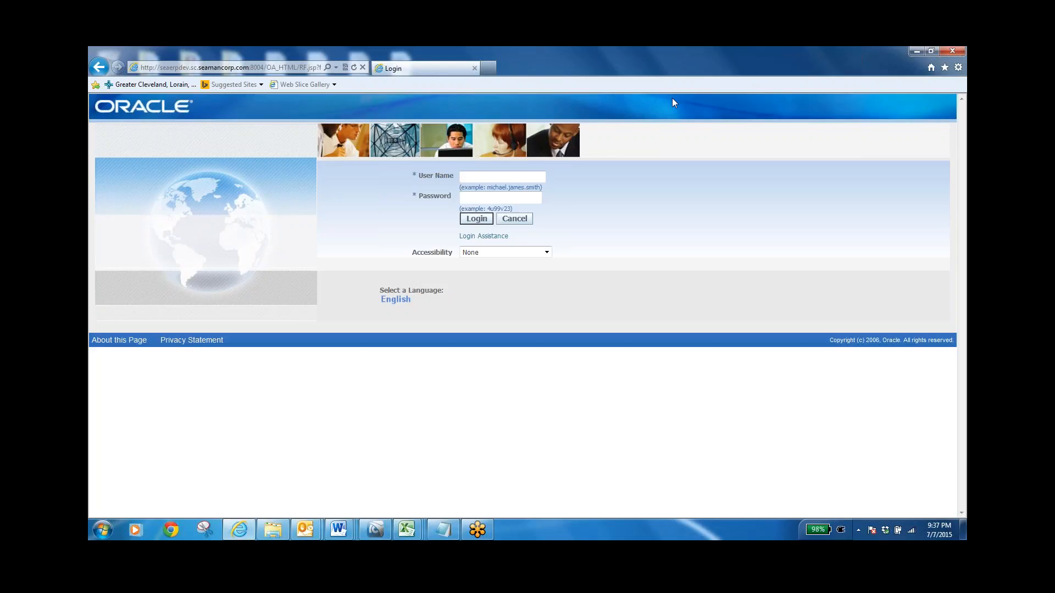
Open the support instance's login page from the saved bookmarks and check its web address
click(944, 67)
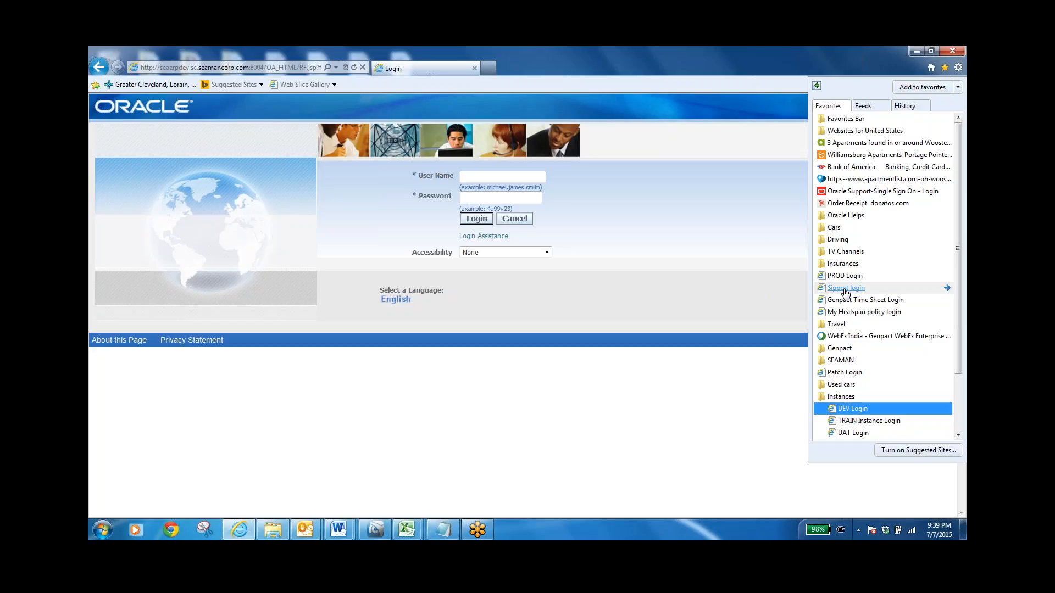
click(845, 289)
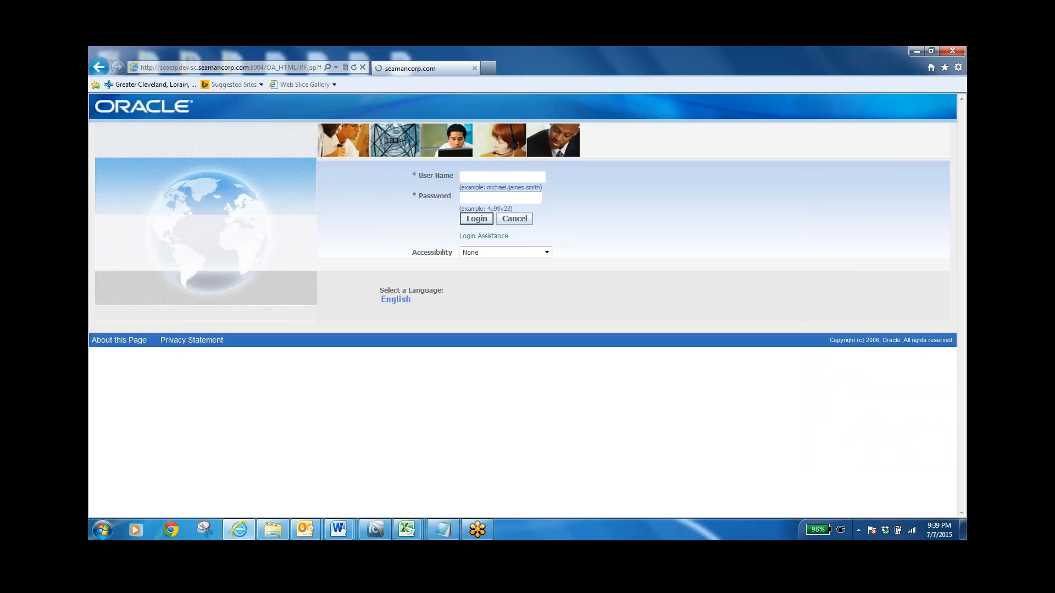
click(262, 67)
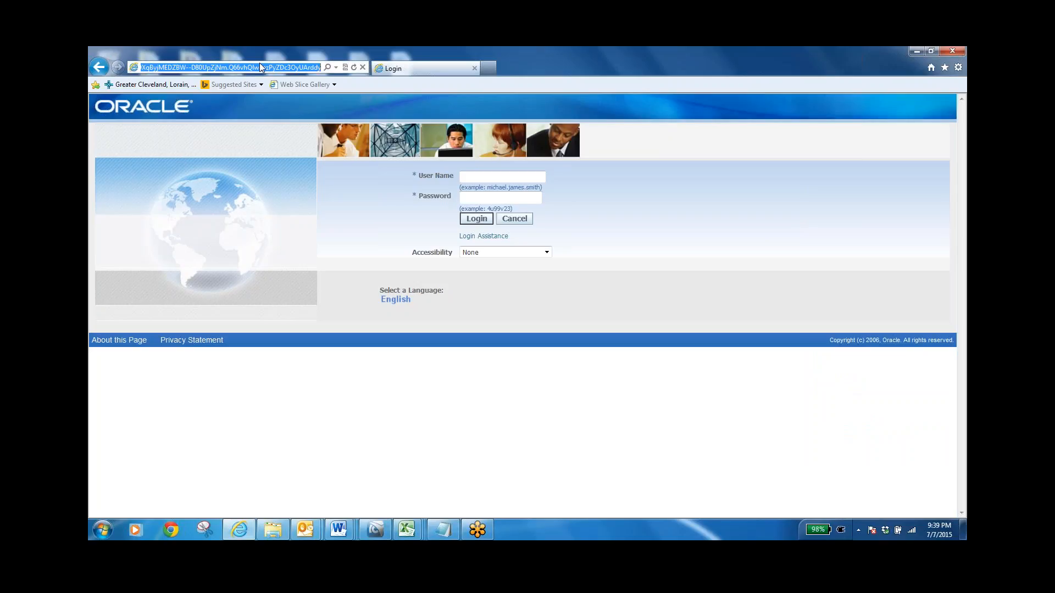
Log in to the support instance with the account's user name and password
click(473, 176)
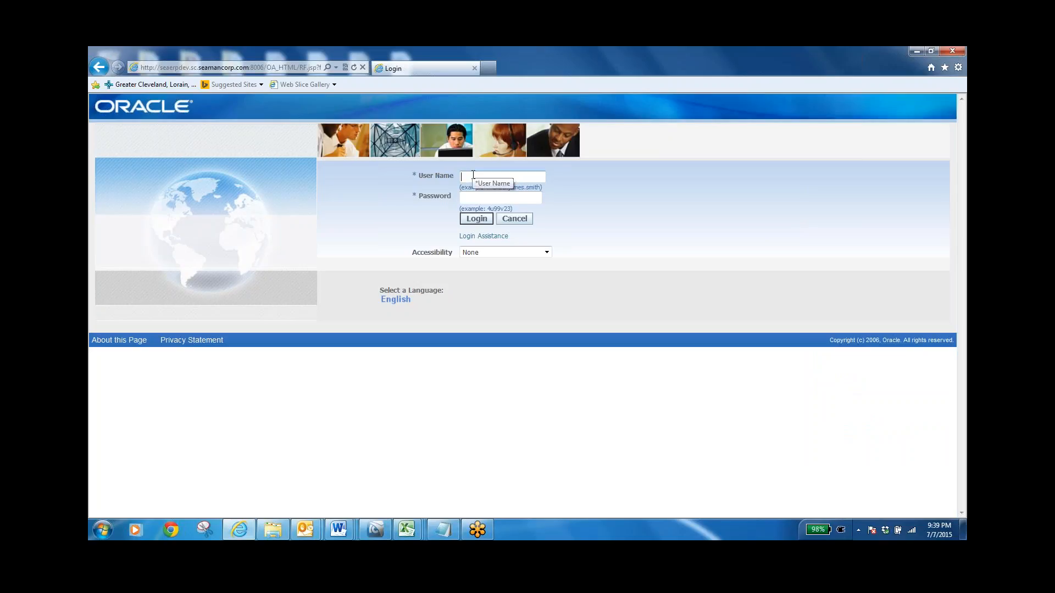
key(Tab)
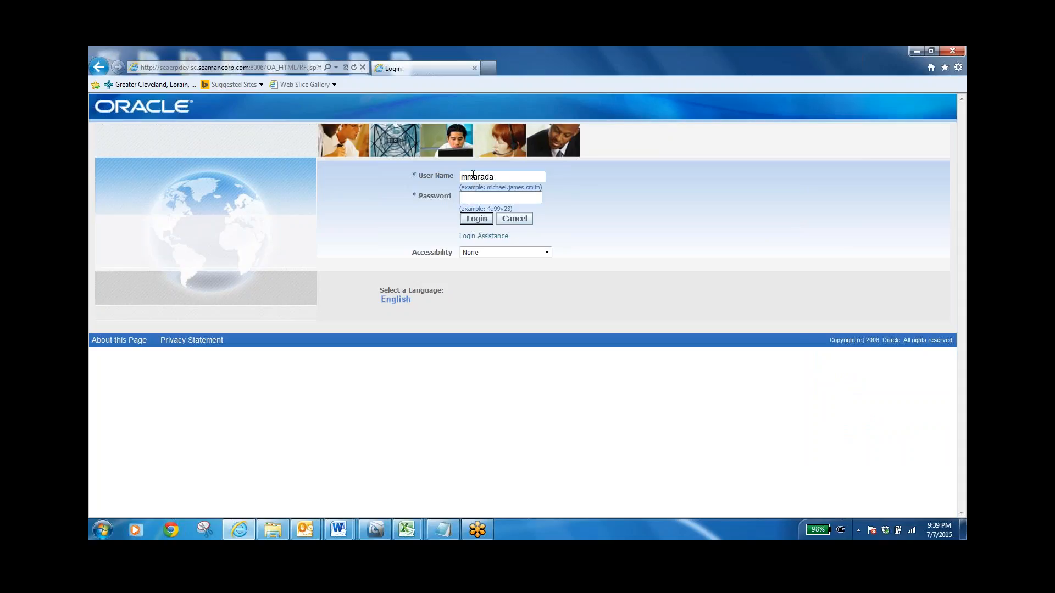
text(********)
key(Return)
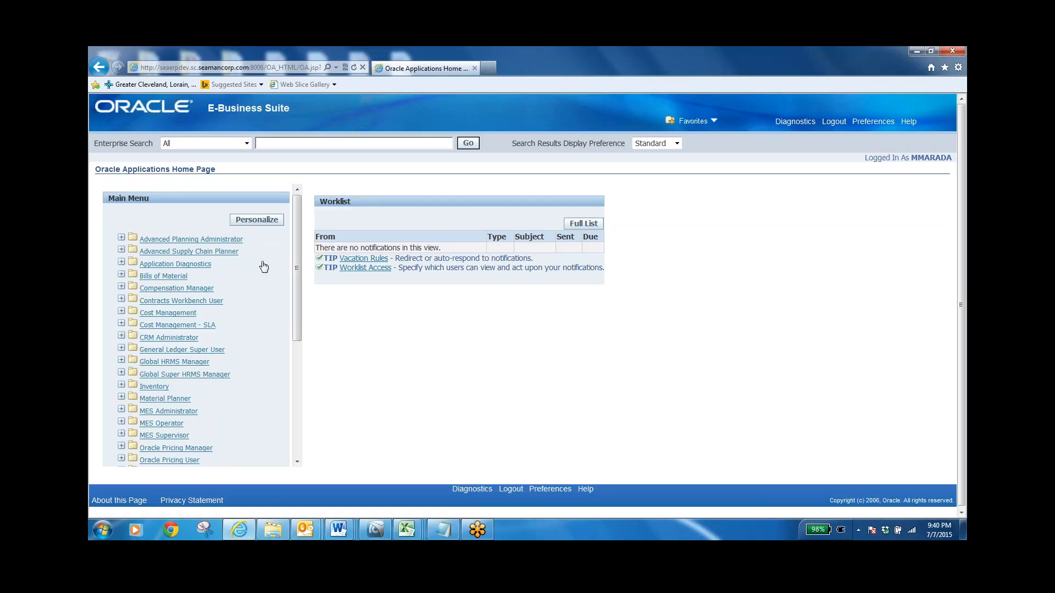
Launch the Subinventory Transfer function from the Transactions group of the Inventory responsibility
click(155, 386)
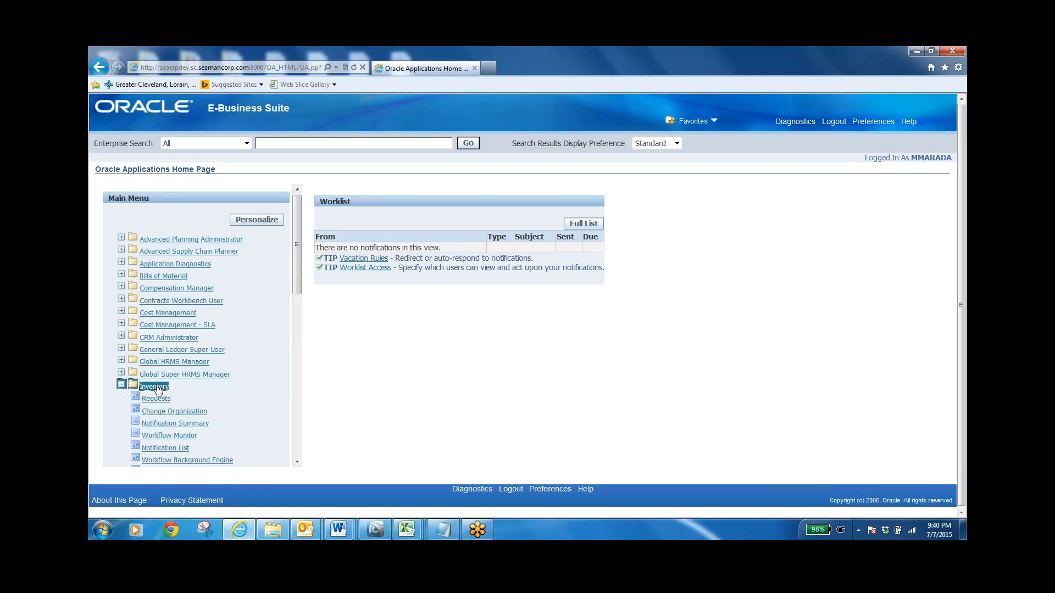
click(298, 462)
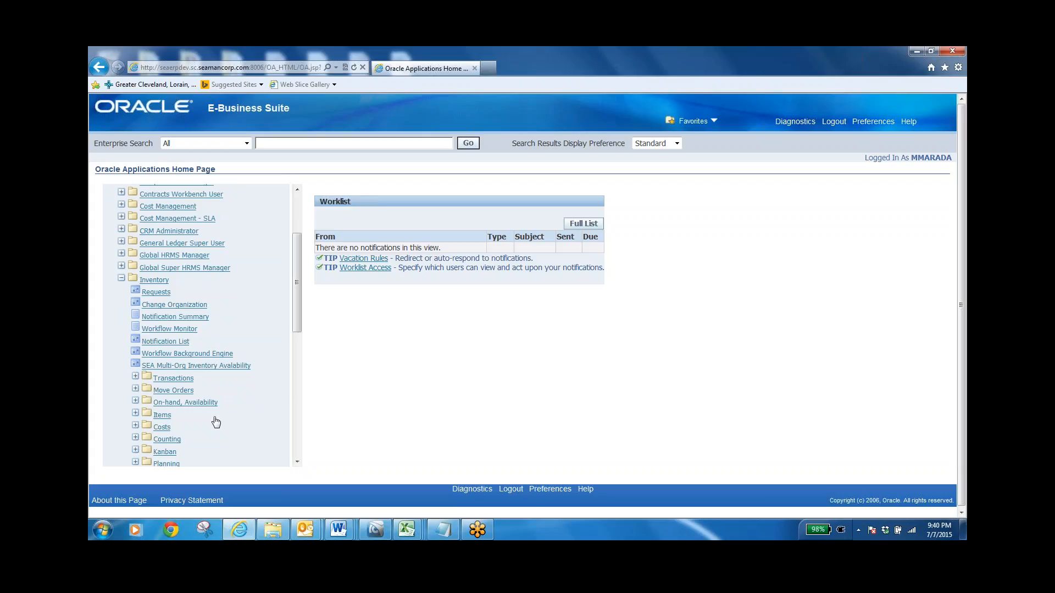
click(168, 379)
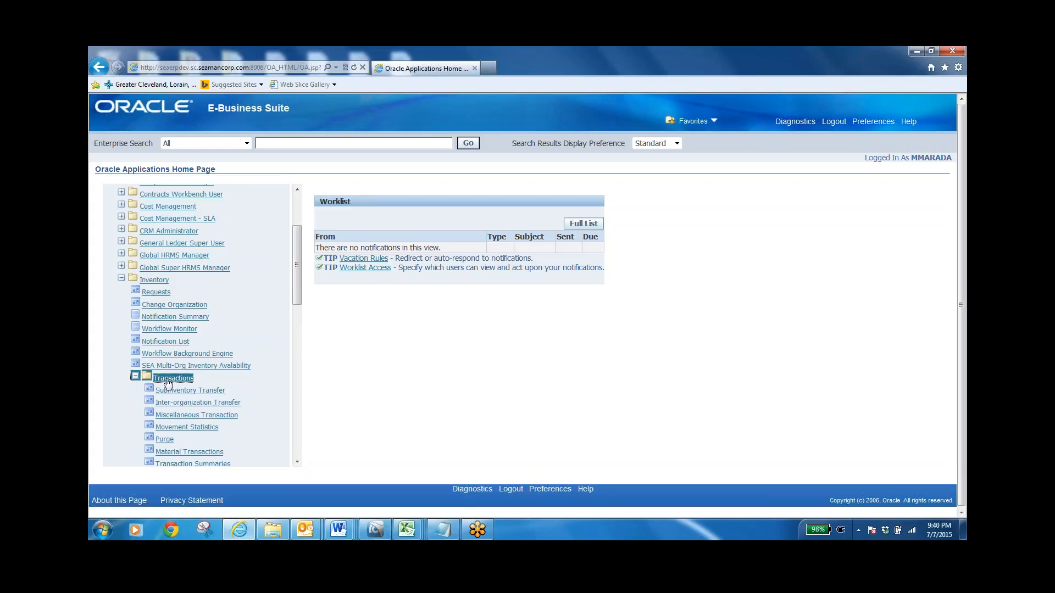
click(192, 390)
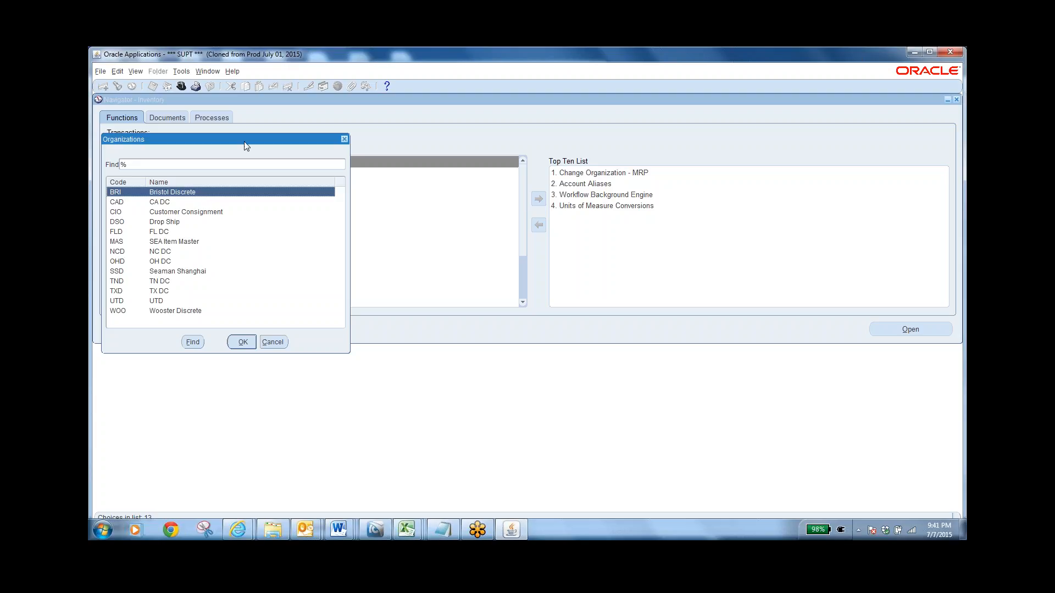
Choose the WOO (Wooster Discrete) organization and move the Subinventory Transfers form to the middle of the workspace
drag(245, 146, 460, 147)
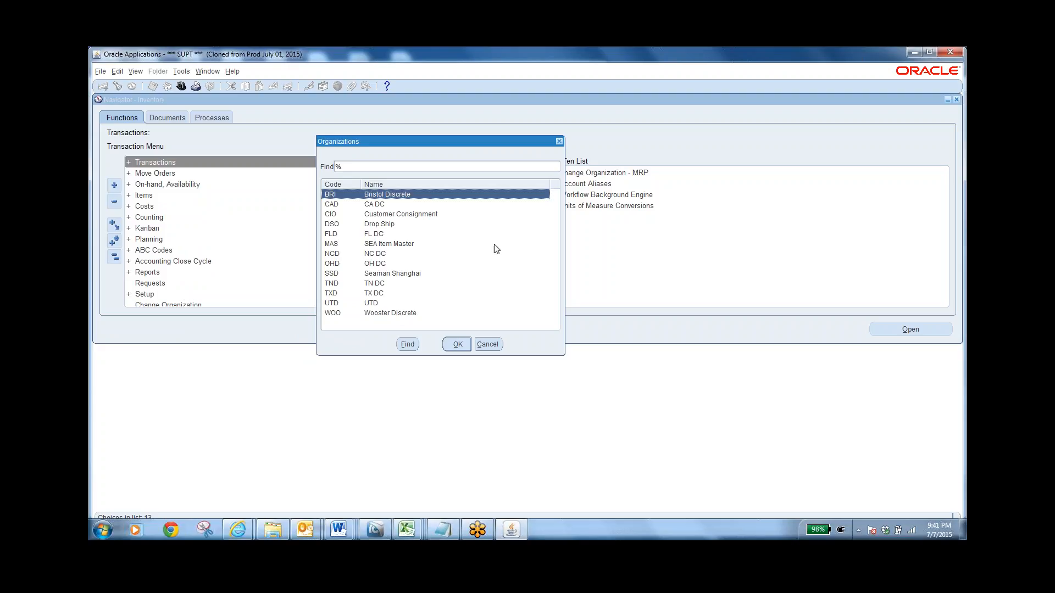
click(402, 316)
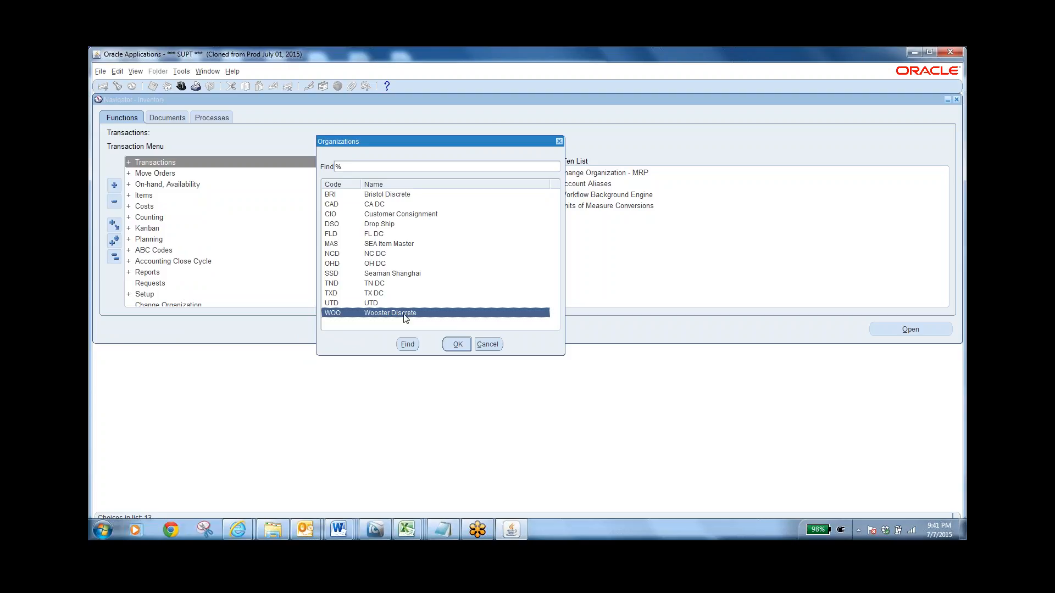
click(454, 345)
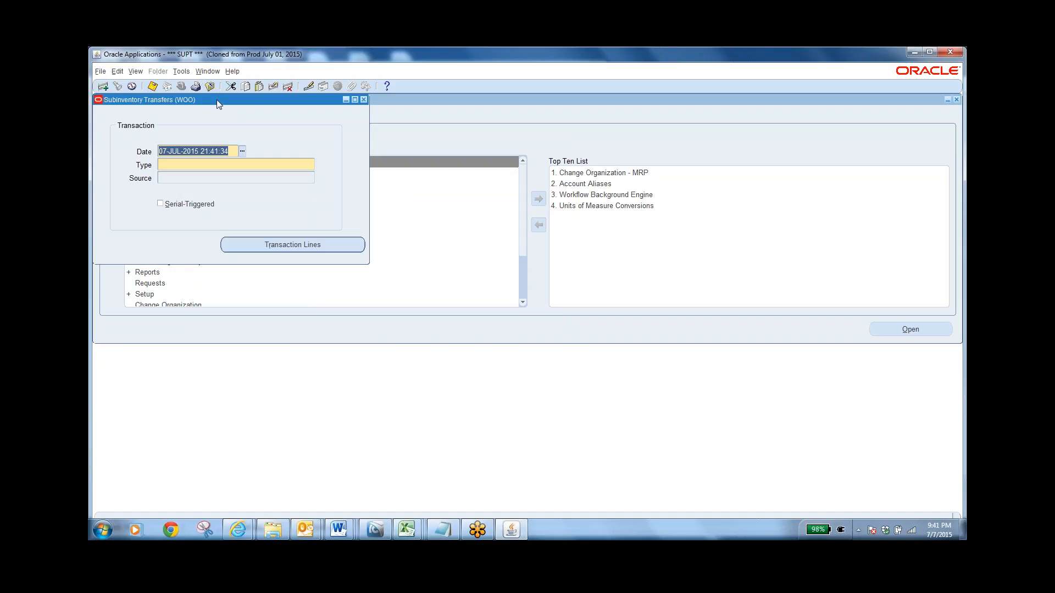
drag(216, 100, 492, 182)
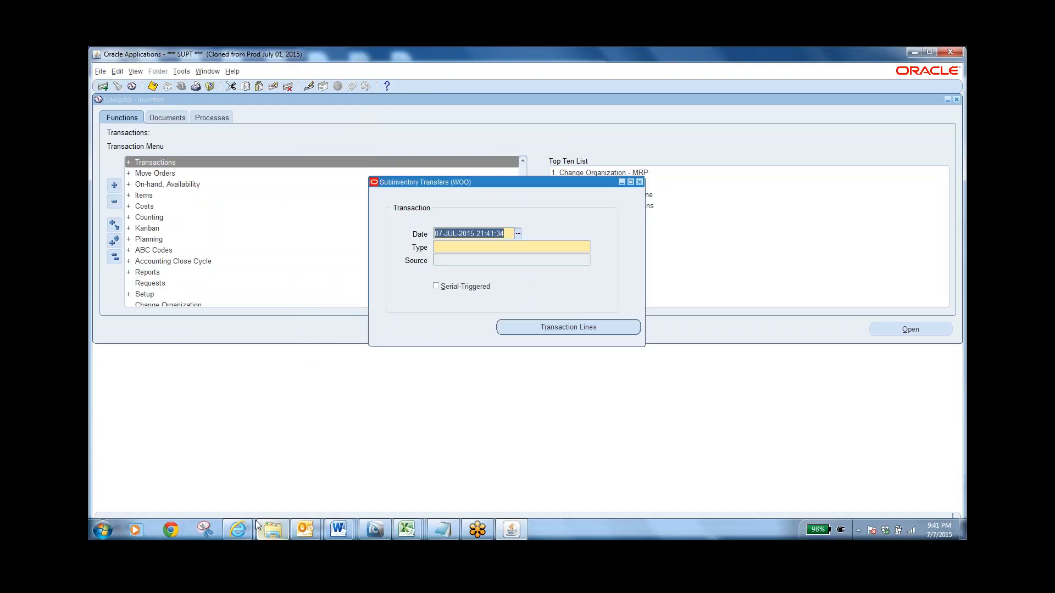
Switch to the browser home page to revisit the Subinventory Transfer link, and return to the Oracle Applications forms window
mouse_move(237, 529)
click(201, 470)
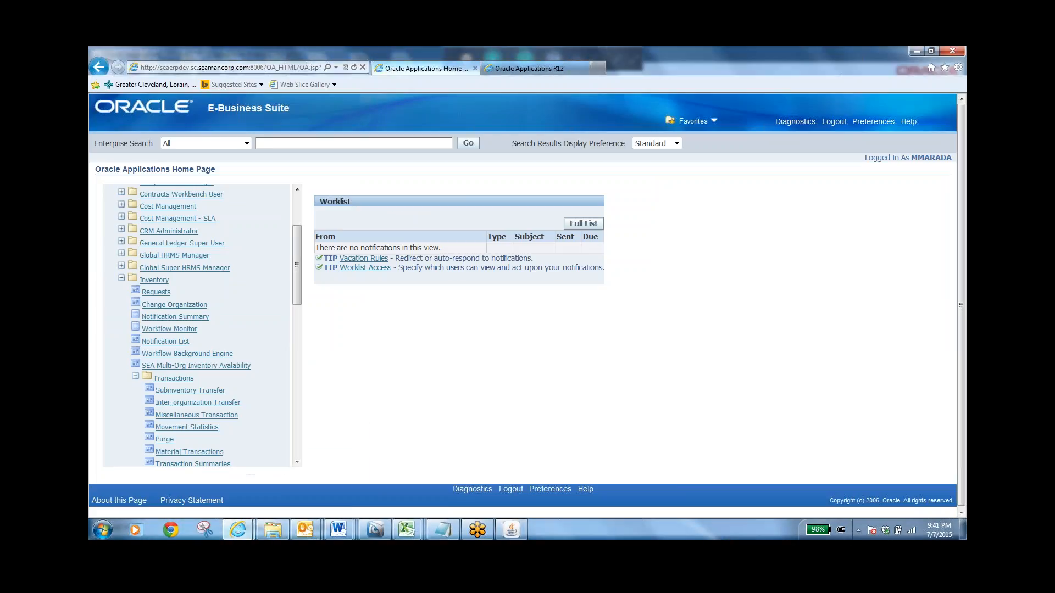
click(190, 390)
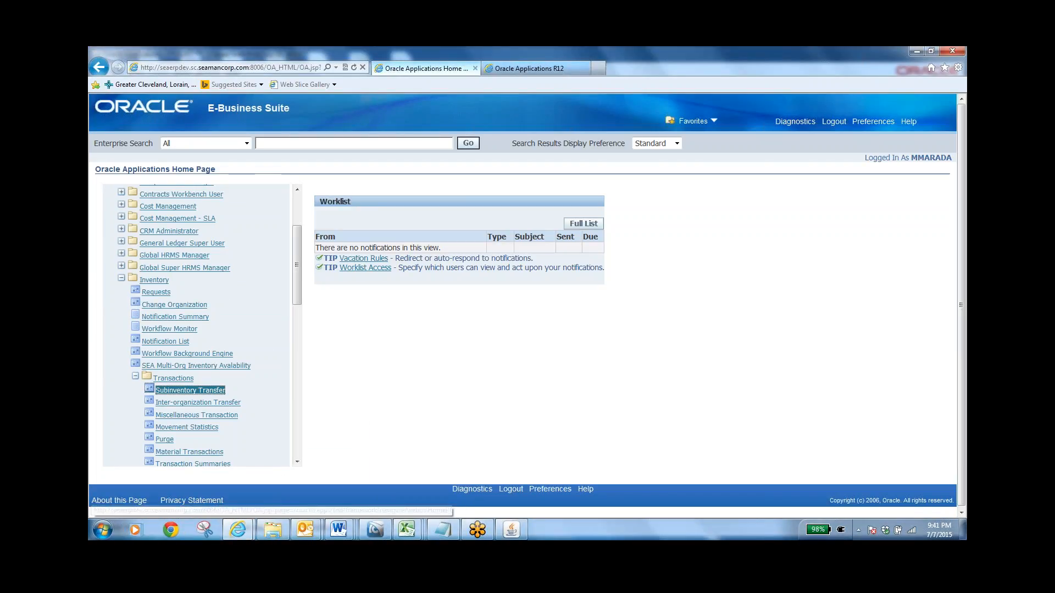
click(515, 538)
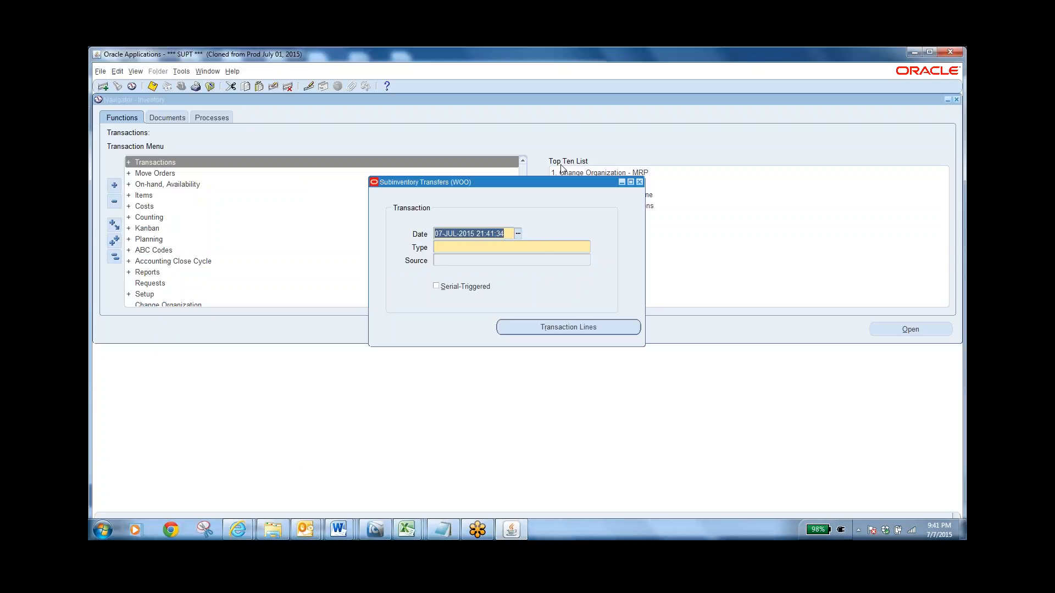
Close the Subinventory Transfers form and collapse all branches of the Inventory navigator
click(640, 181)
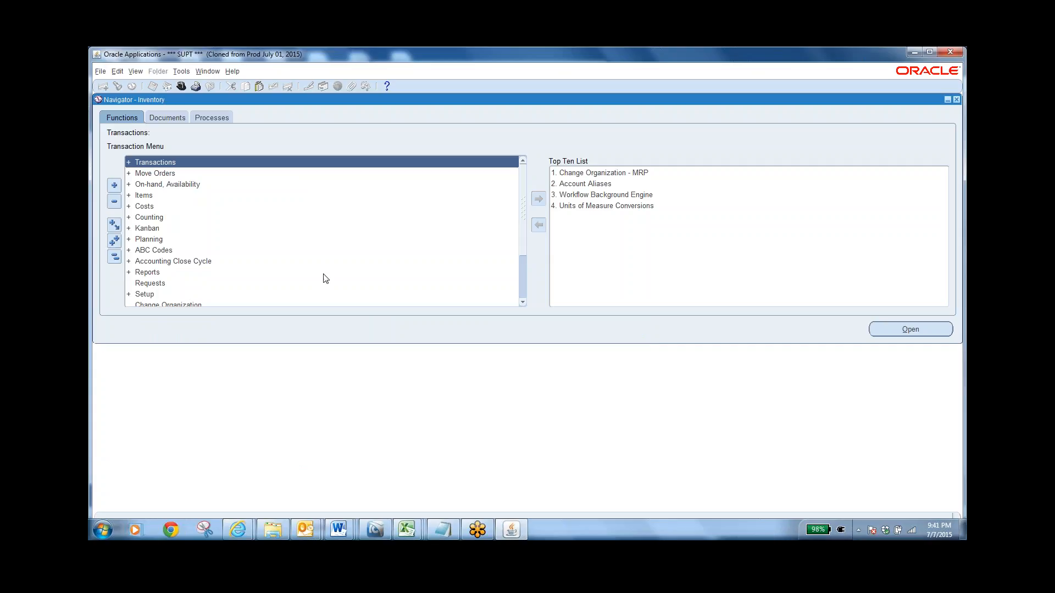
click(116, 258)
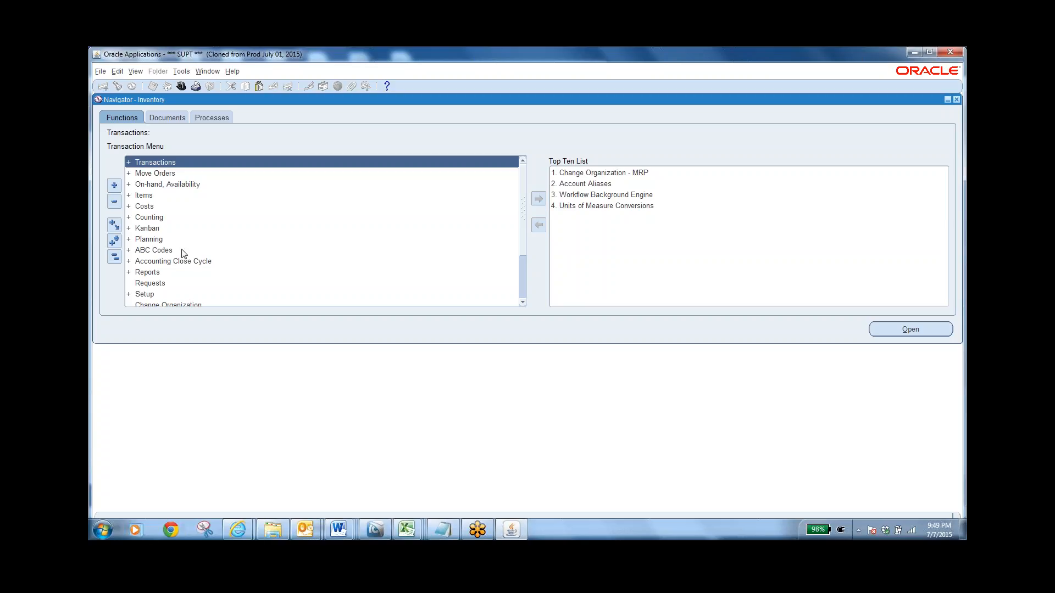
Select Organization Items in the Items group and copy item number 39354272A68 from the Trails notes for the item search
double_click(159, 195)
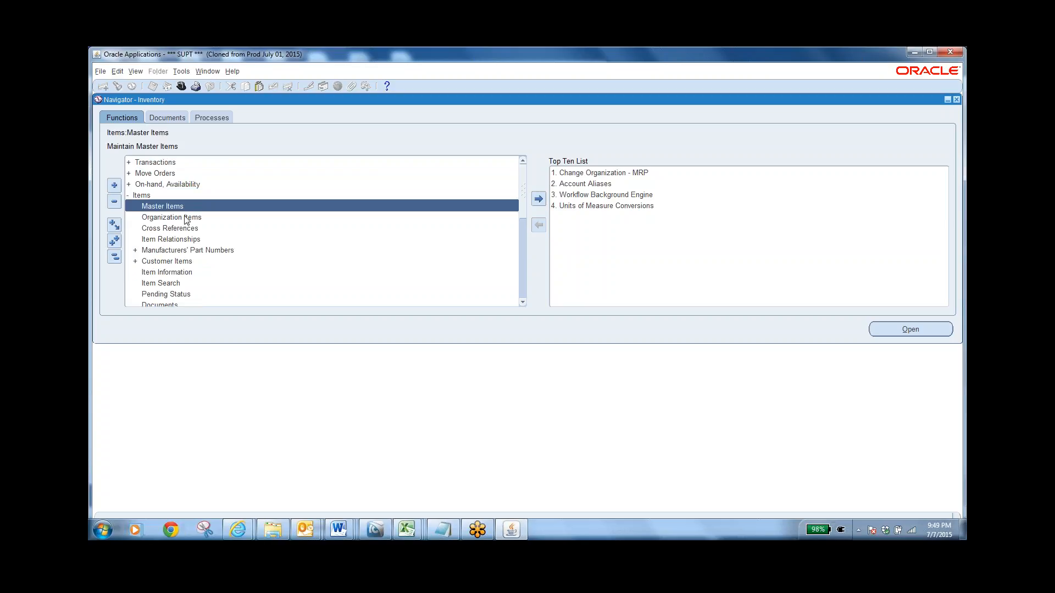
click(181, 218)
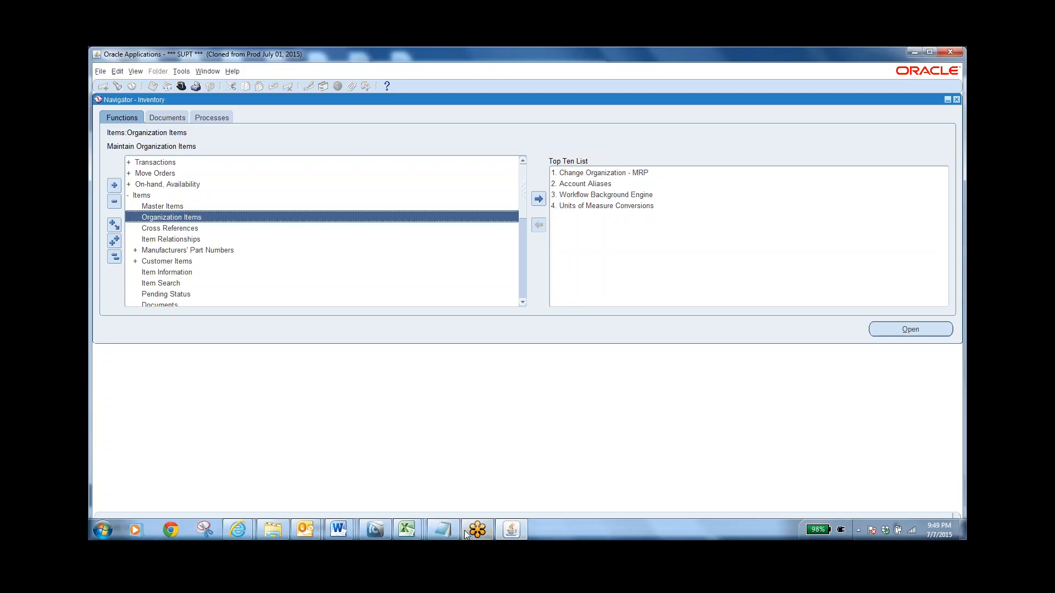
click(442, 529)
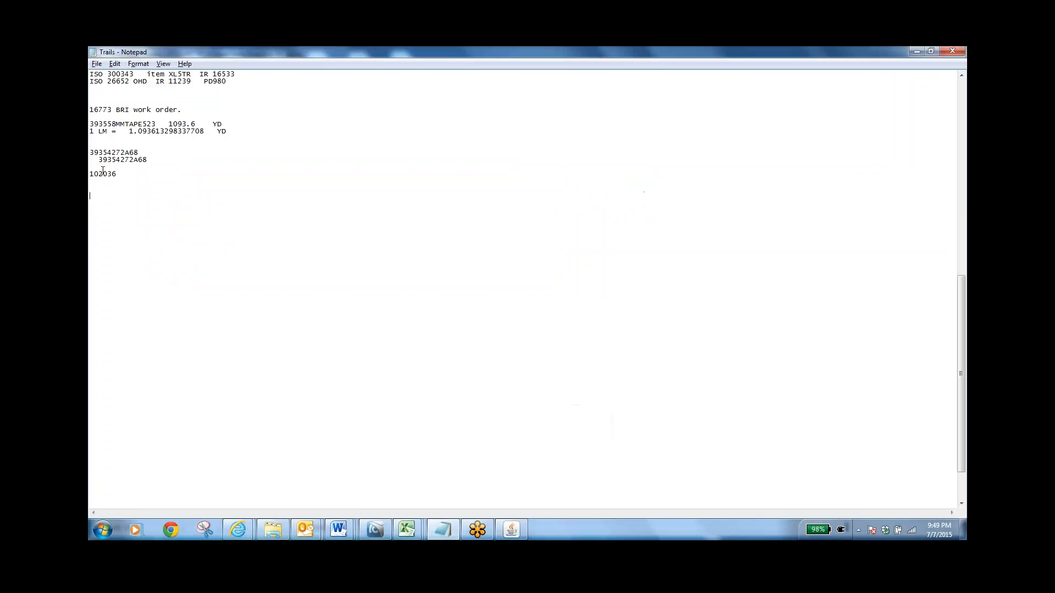
drag(99, 160, 145, 159)
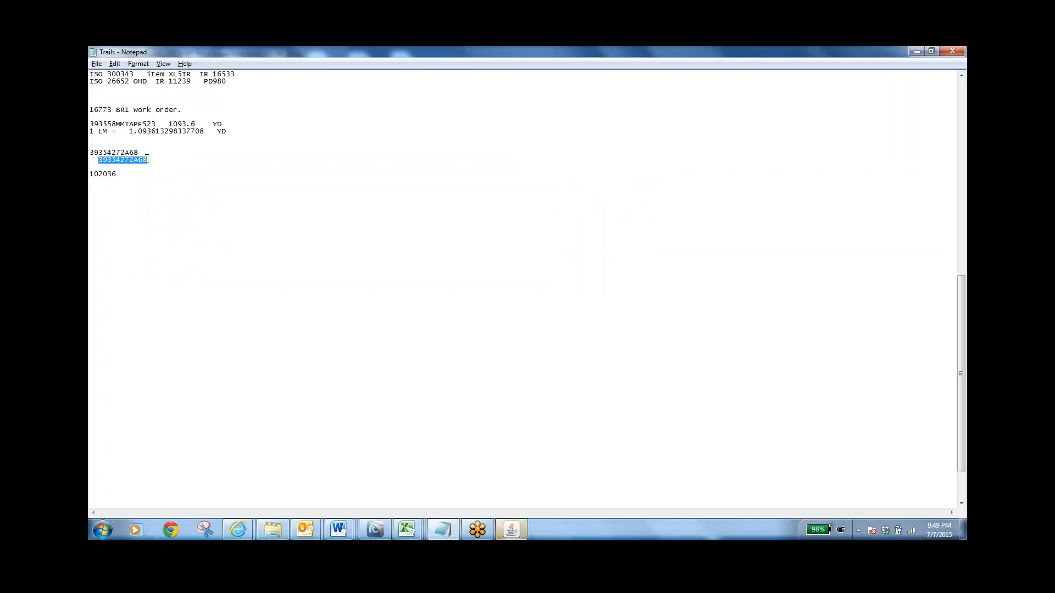
key(alt+Tab)
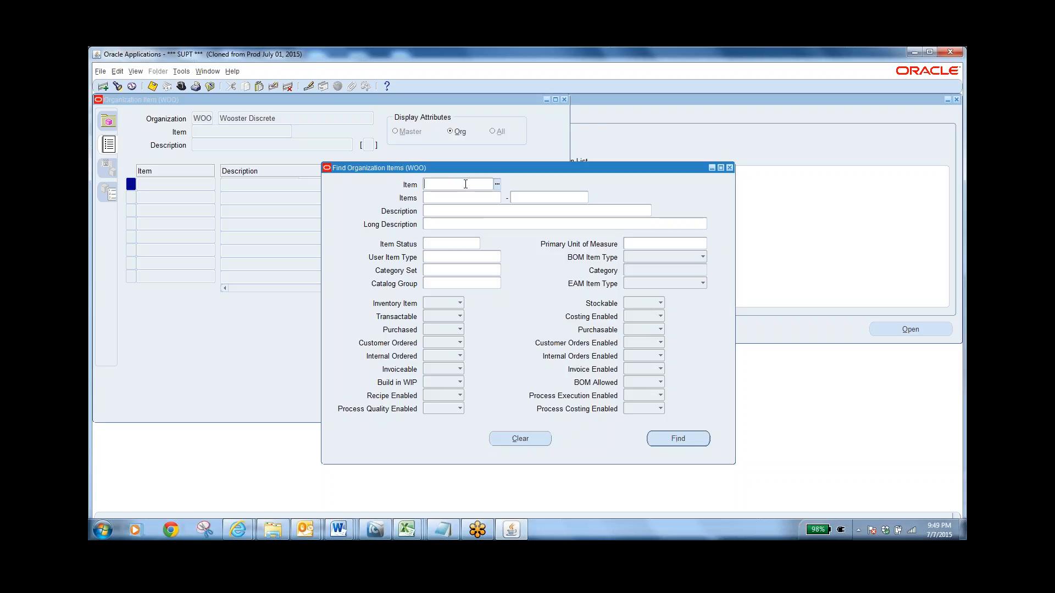
Find item 39354272A68 in the WOO organization and move its Organization Item form to the middle of the workspace
text(39354272A60)
click(679, 438)
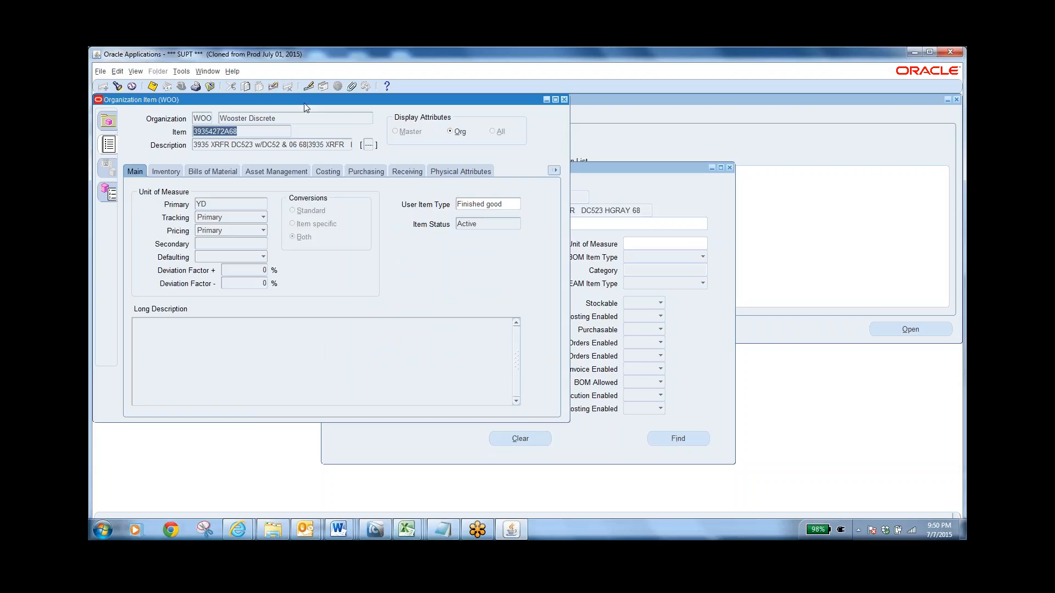
drag(304, 103, 602, 179)
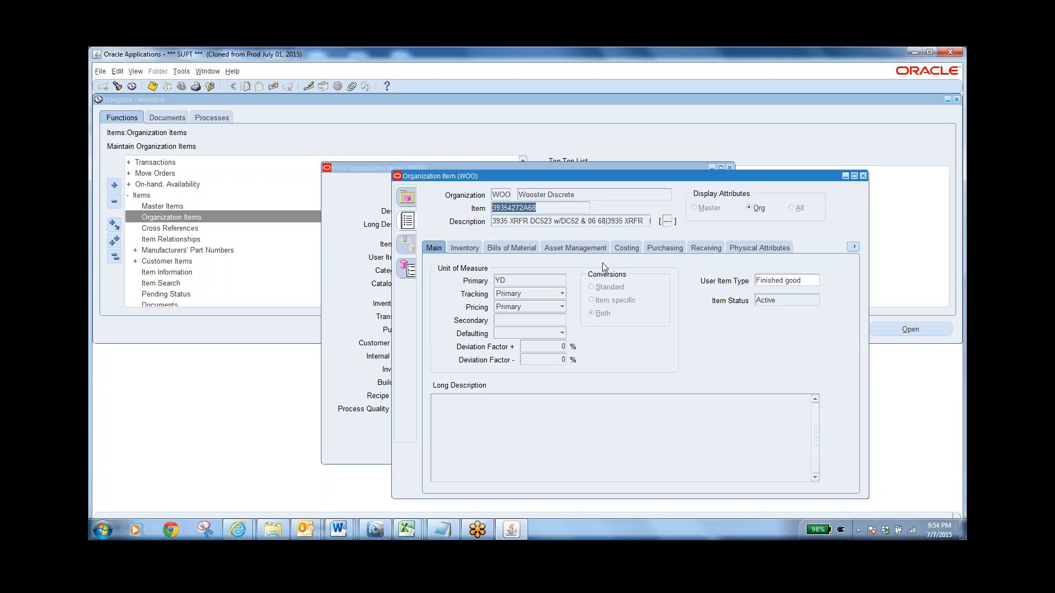
Review the item's Inventory, Bills of Material, Asset Management, Costing and General Planning attributes, including the Inventory Planning Method choices
click(471, 247)
click(523, 246)
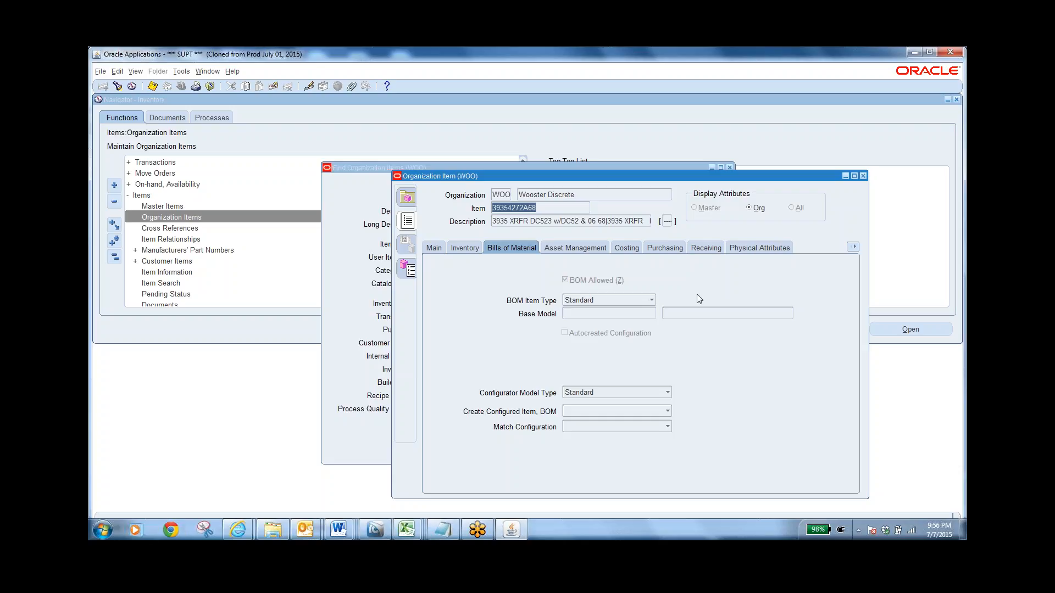
click(568, 248)
click(634, 252)
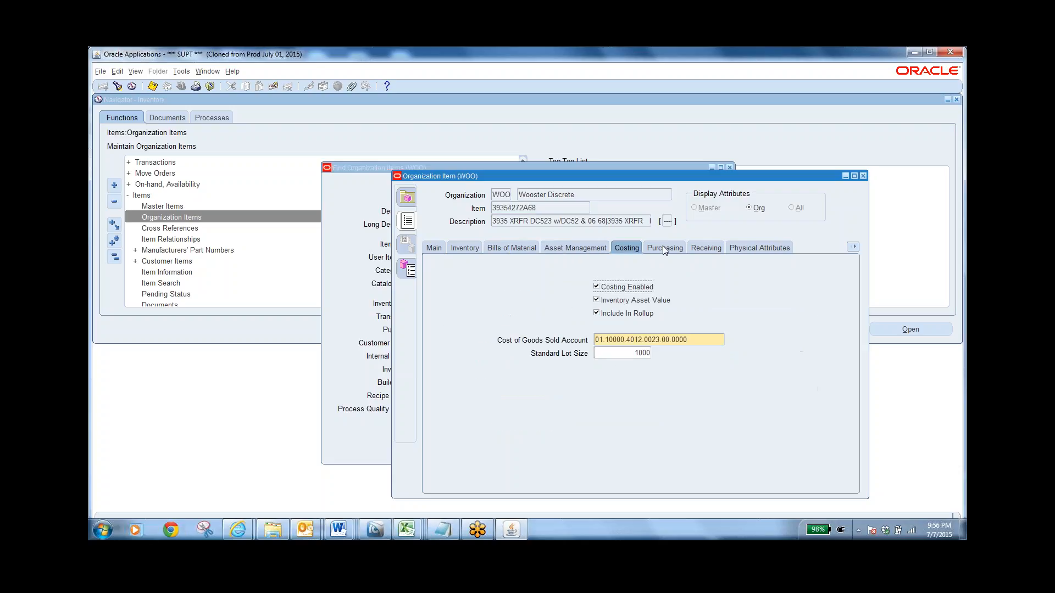
click(853, 246)
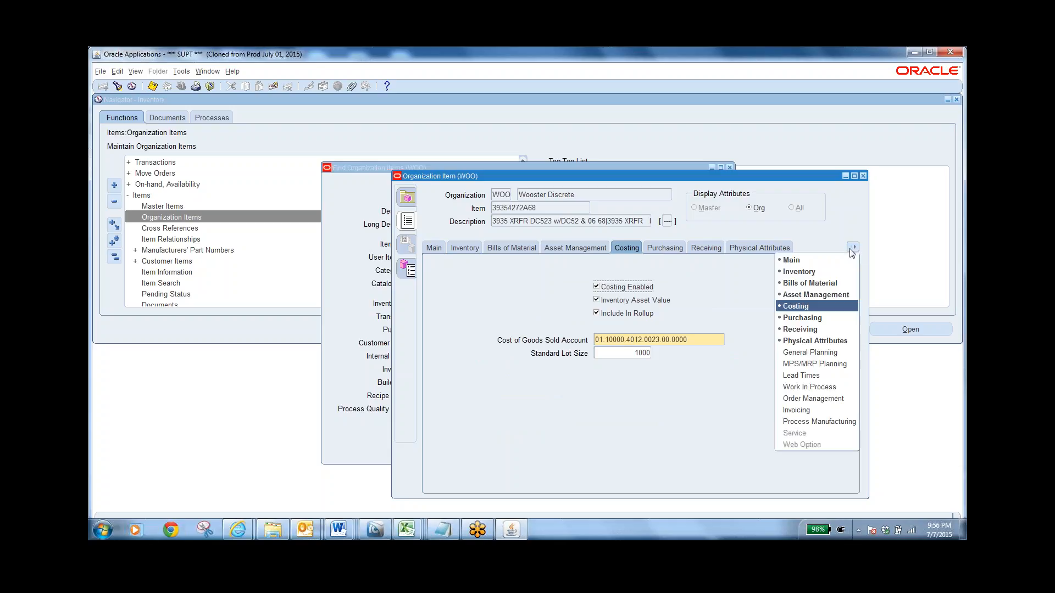
click(809, 352)
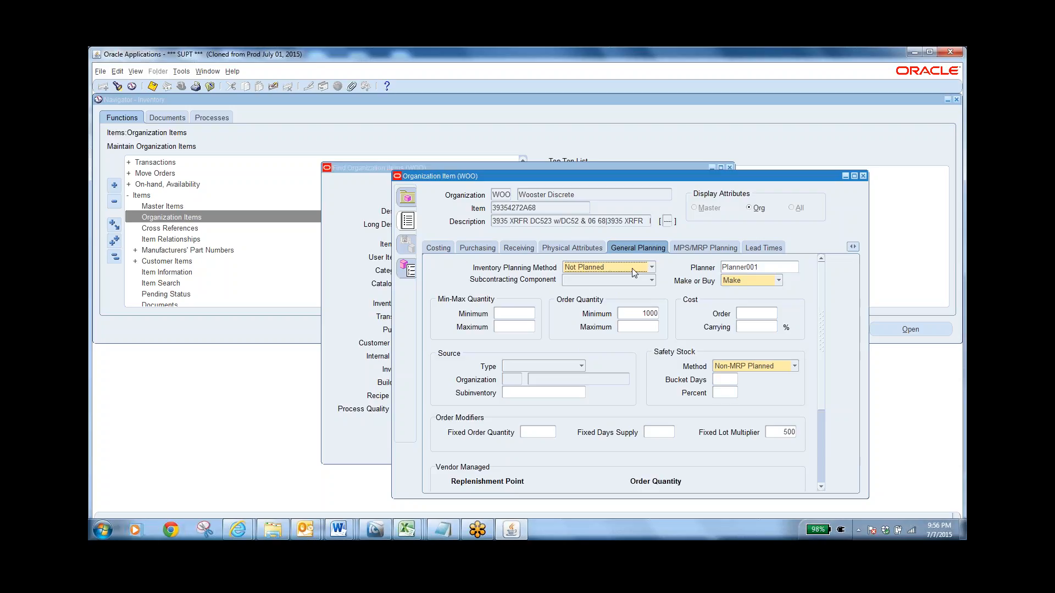
click(631, 268)
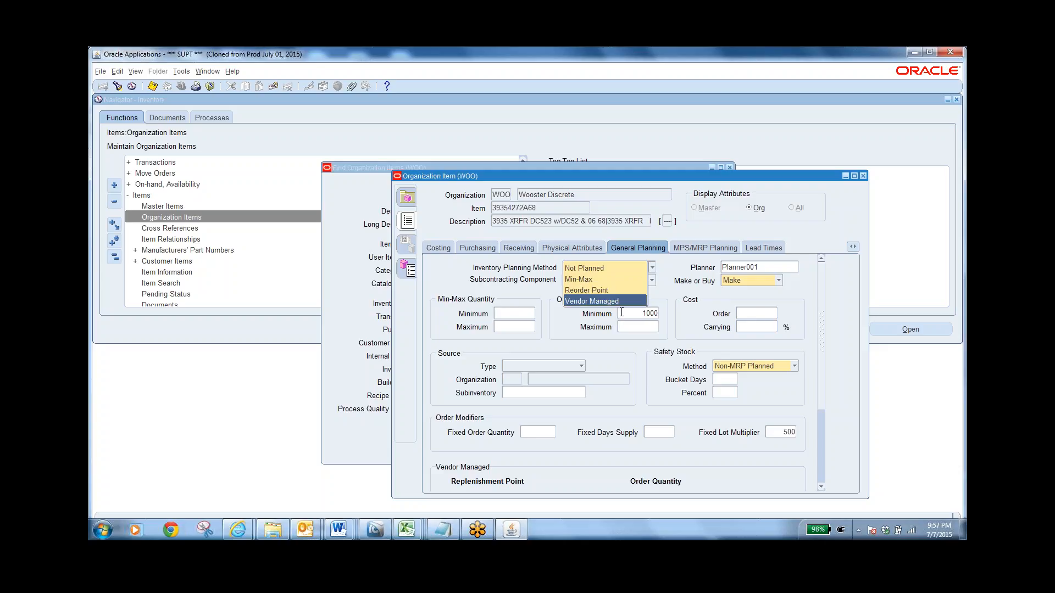
Examine the item's Purchasing attributes, especially the List Price and the Expense Account
click(476, 248)
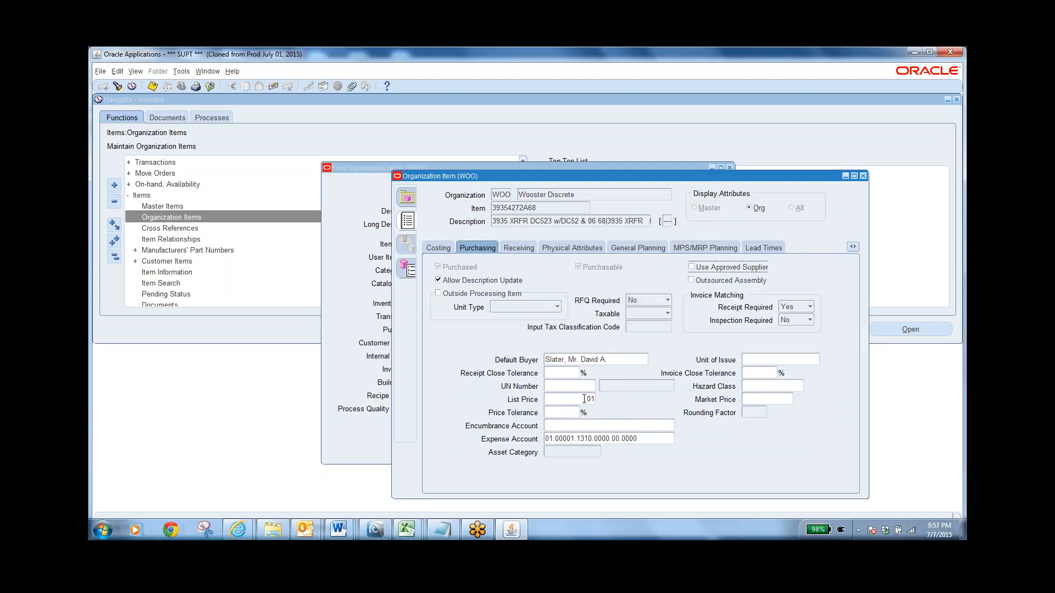
drag(584, 399, 600, 400)
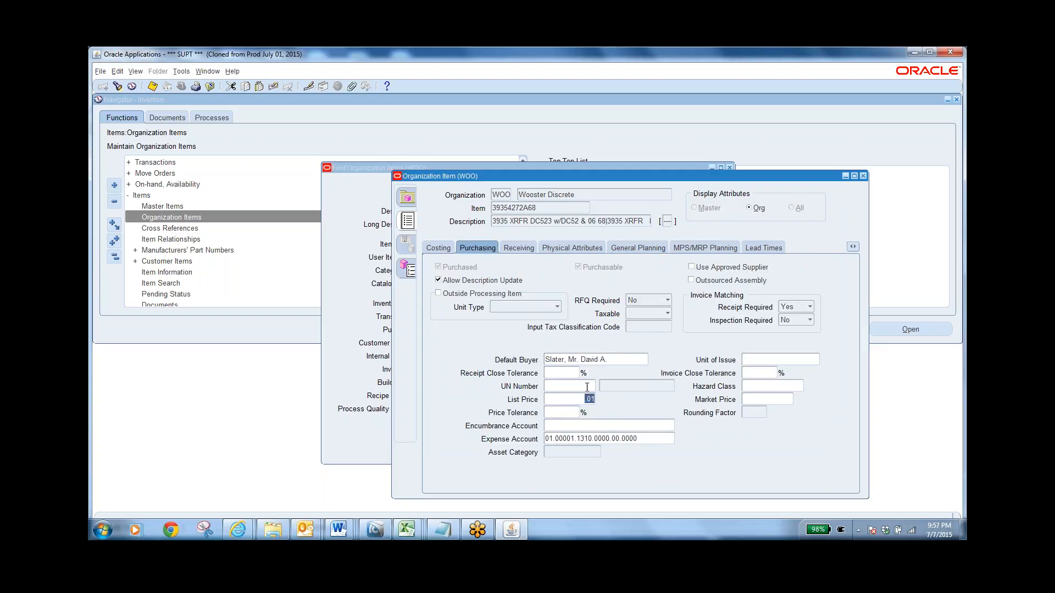
click(584, 399)
click(585, 399)
drag(640, 436, 544, 438)
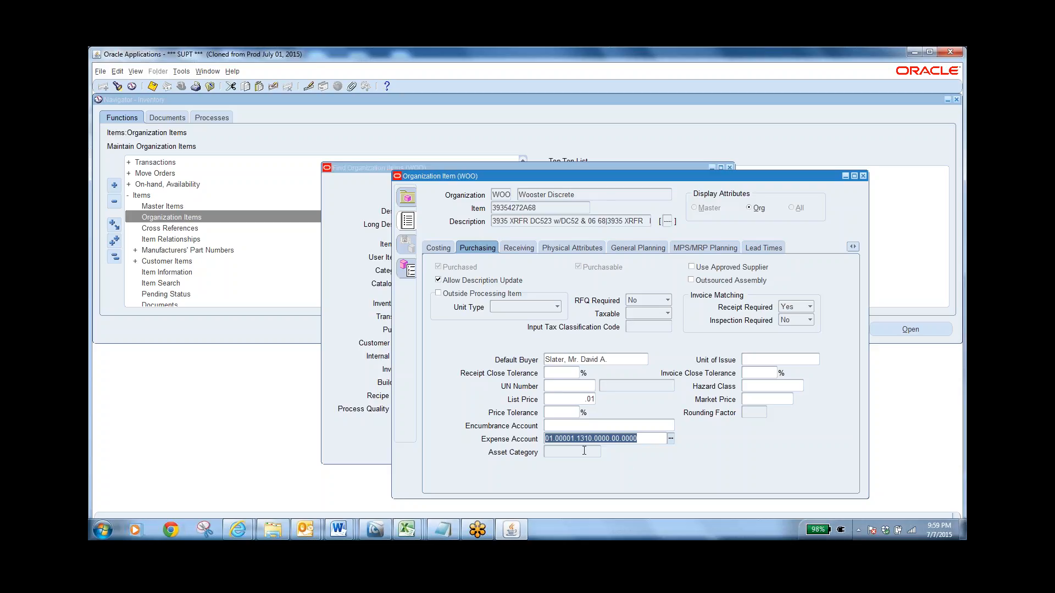
click(646, 440)
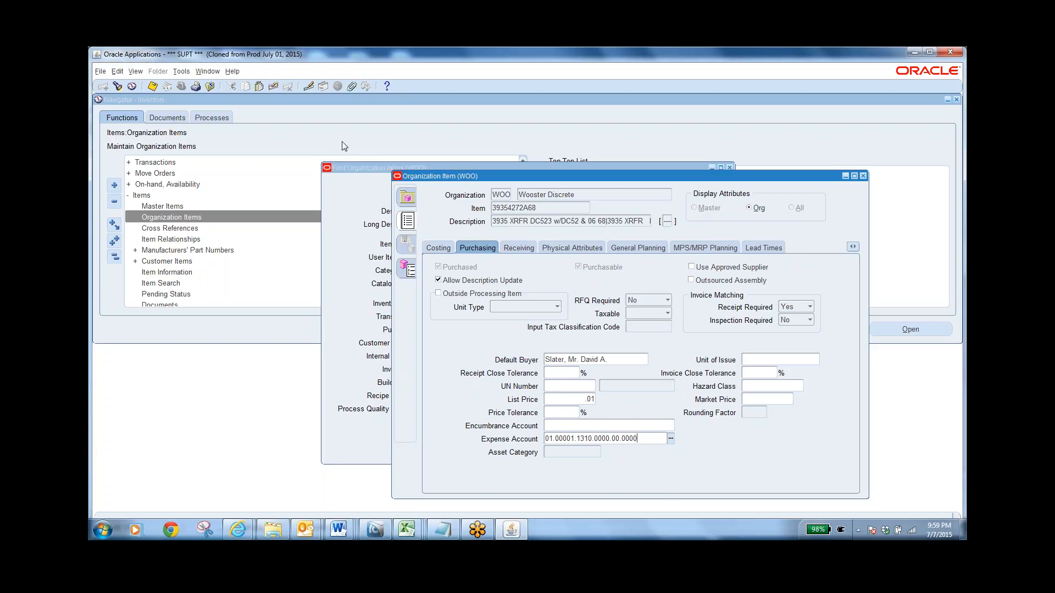
Leave the Organization Item form, launch Min-Max Planning from the Planning group, and move the Parameters window clear of the request form
click(210, 86)
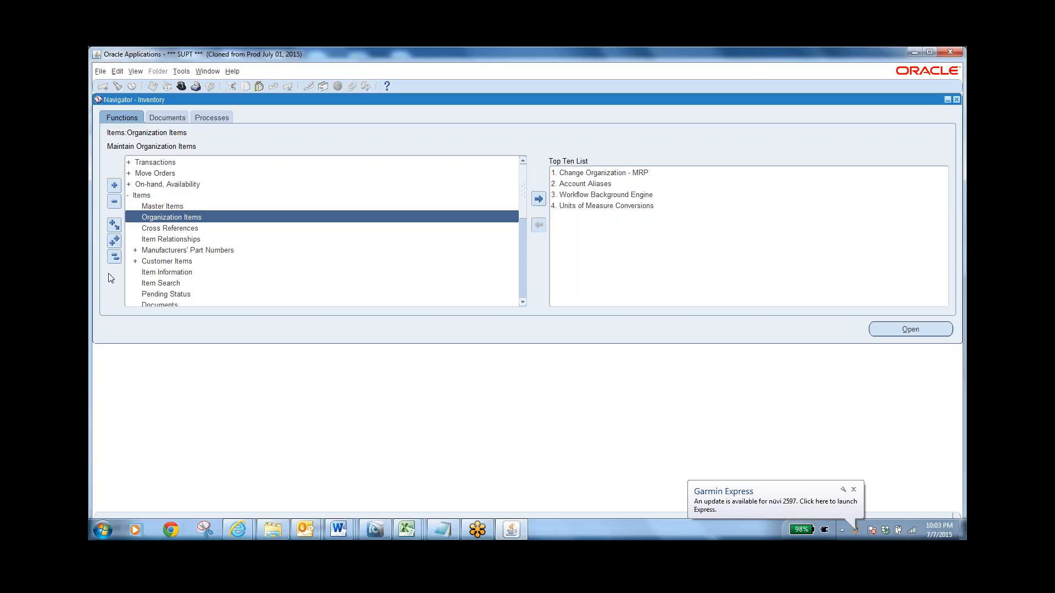
click(114, 256)
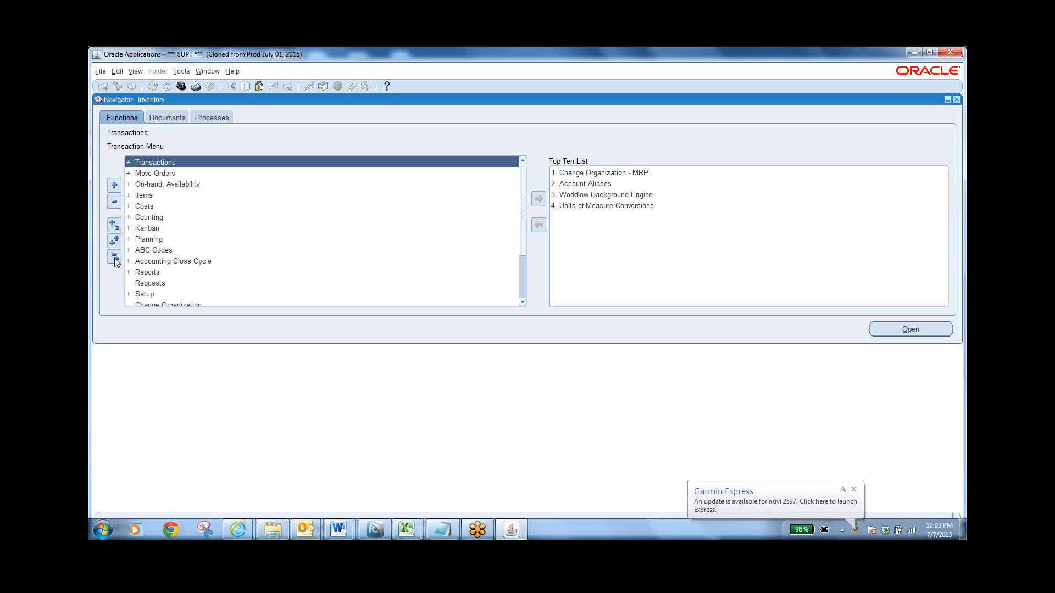
double_click(152, 242)
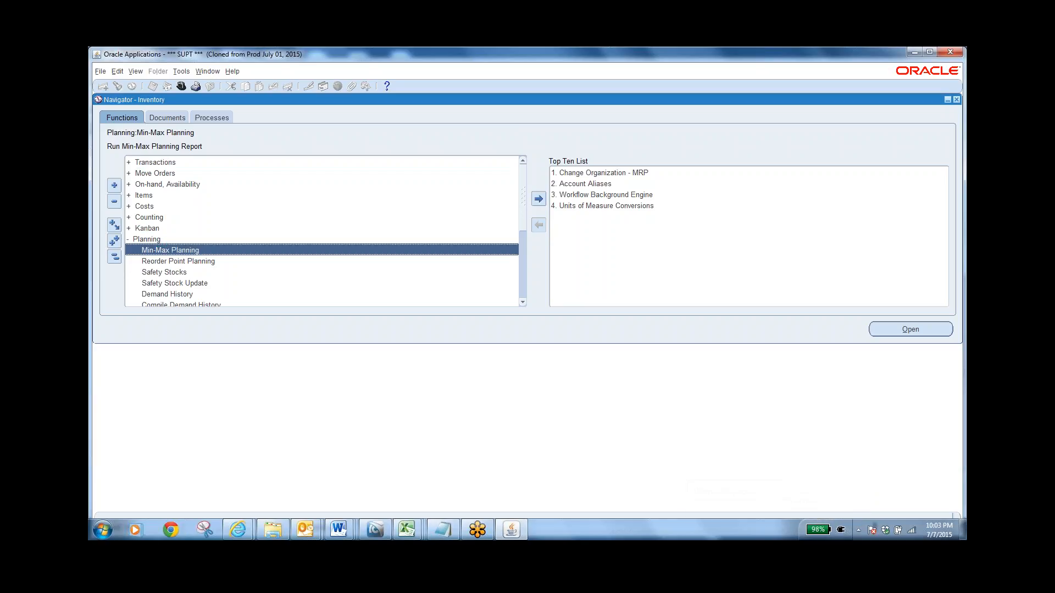
double_click(315, 248)
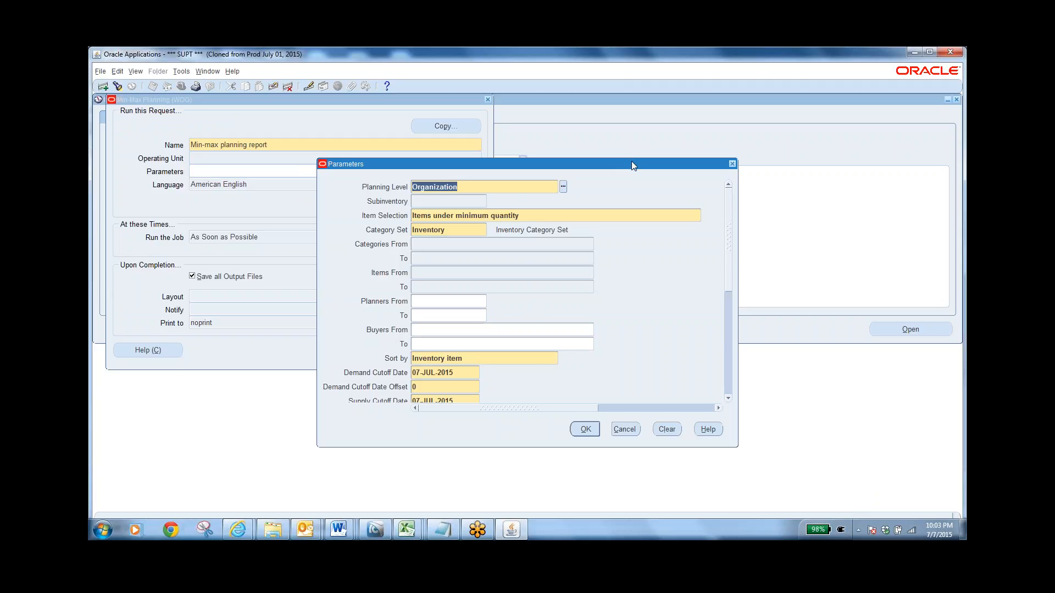
drag(632, 164, 824, 179)
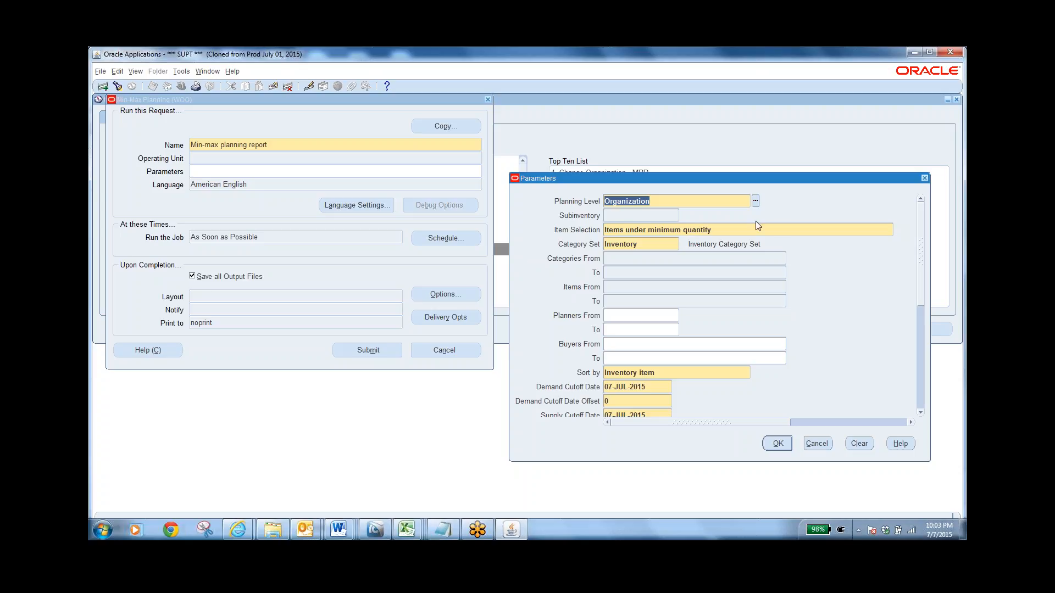
Review the Planning Level, Item Selection and Sort by choices for the Min-max planning report, keeping Organization as the planning level
click(756, 203)
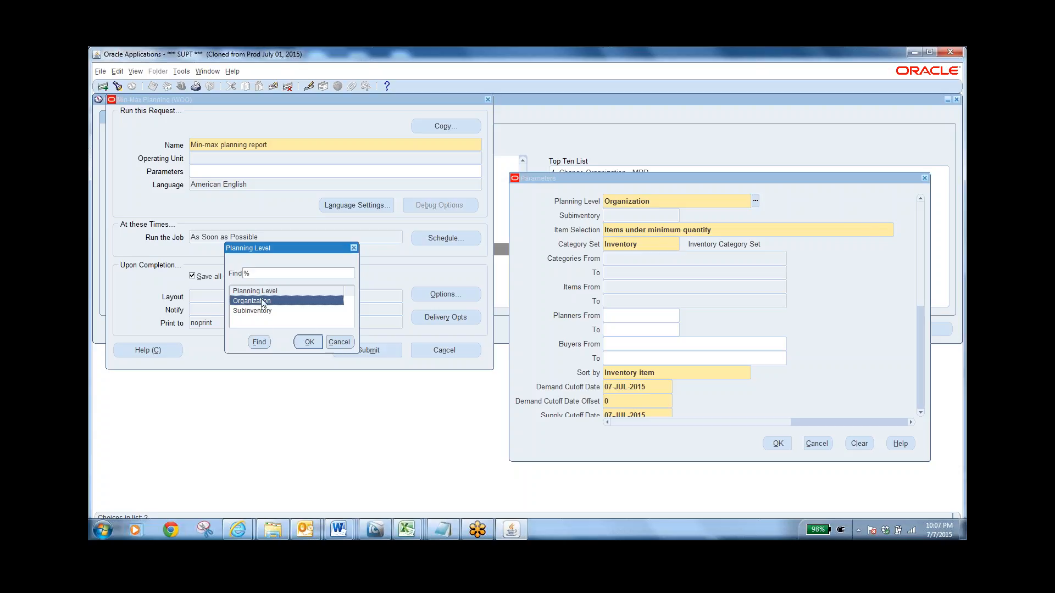
click(306, 342)
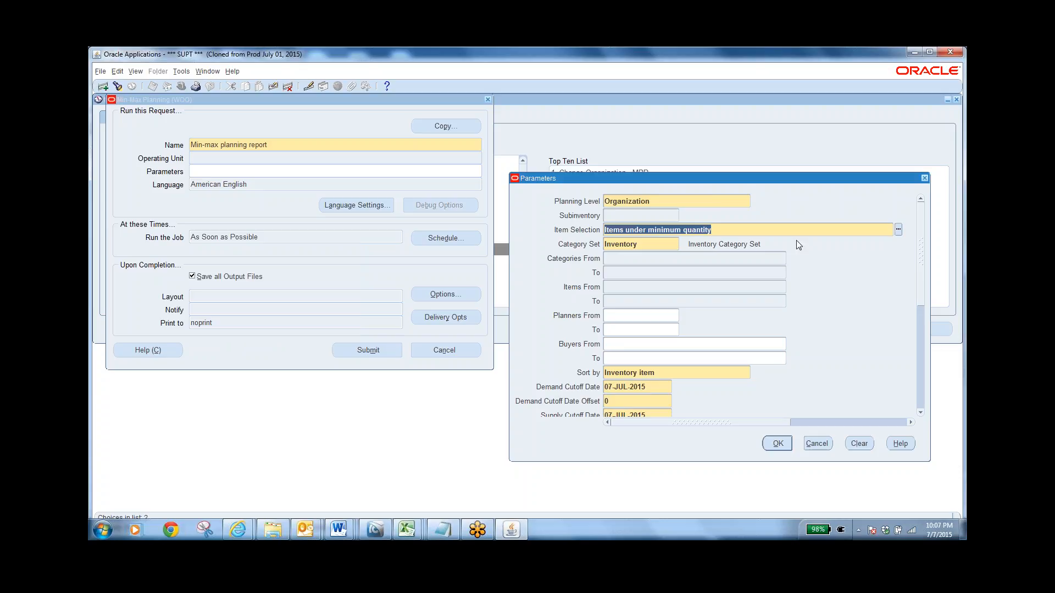
click(898, 230)
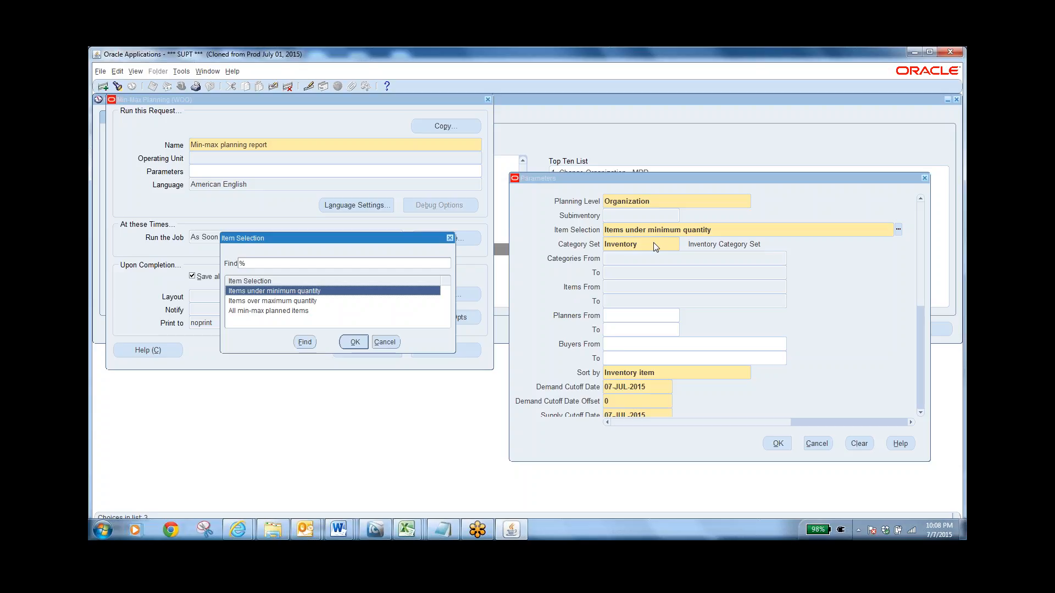
click(391, 342)
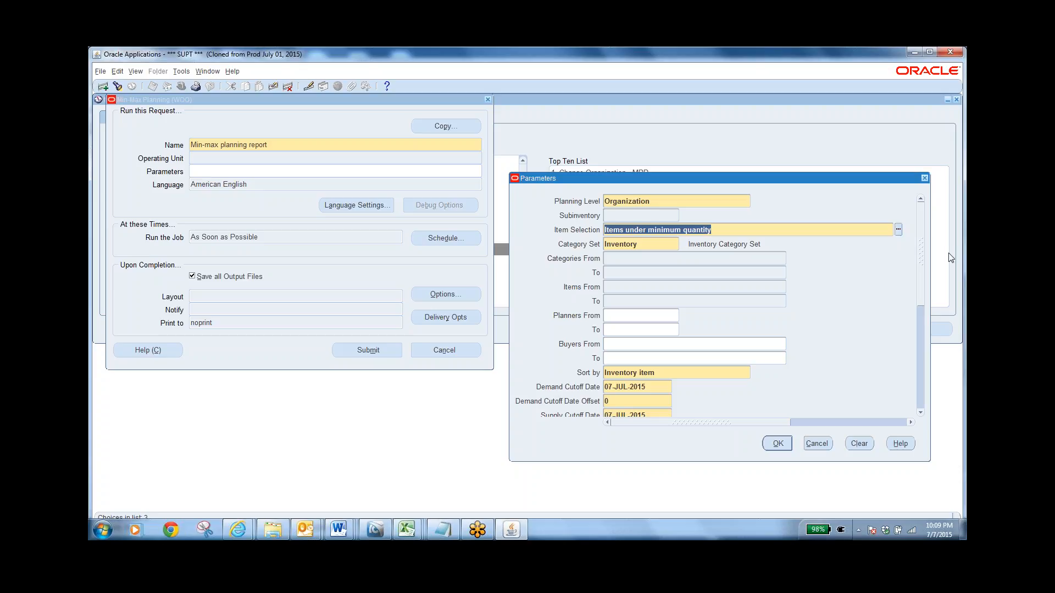
click(734, 372)
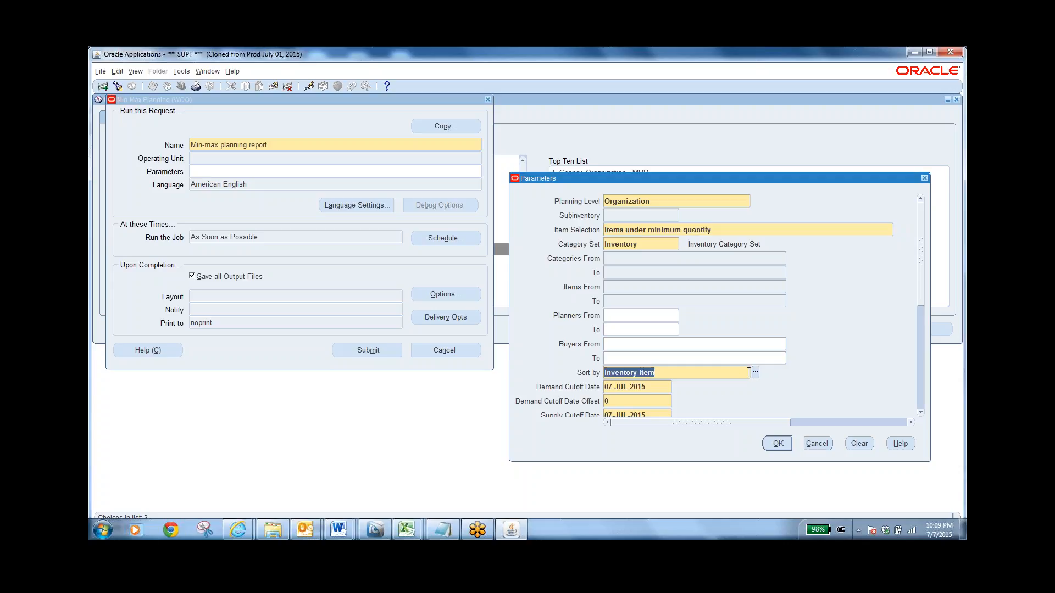
click(755, 373)
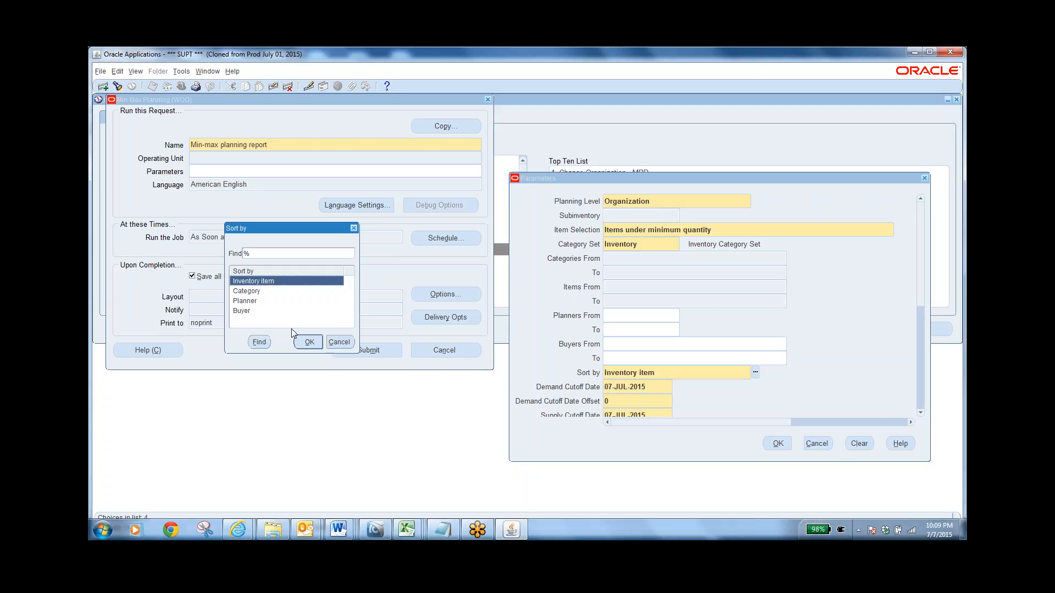
click(339, 340)
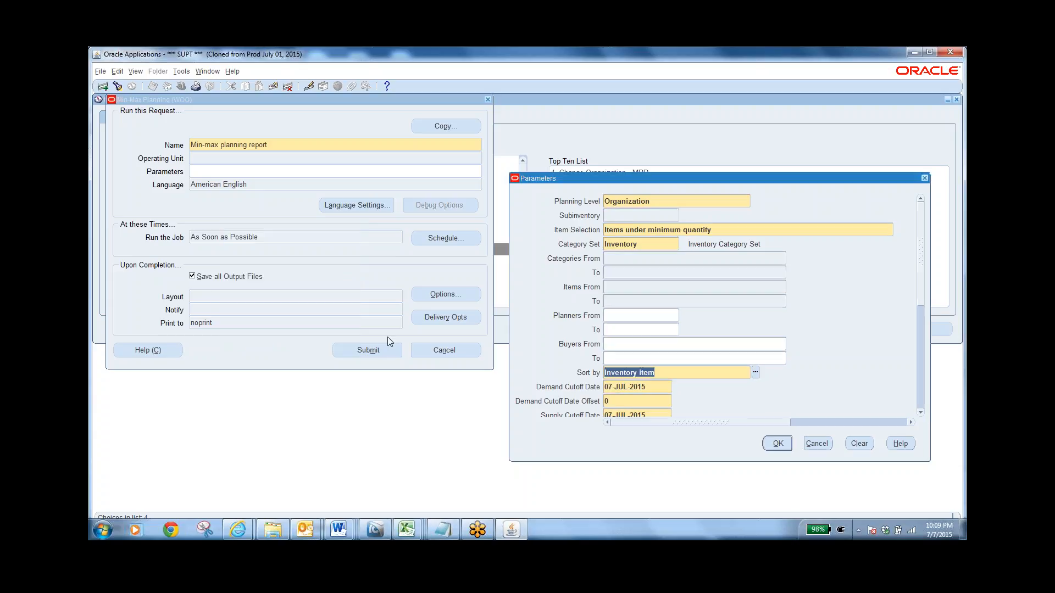
Examine the remaining report parameters, from the cutoff dates through Display Item Description, and cancel the Min-max planning report request
click(921, 412)
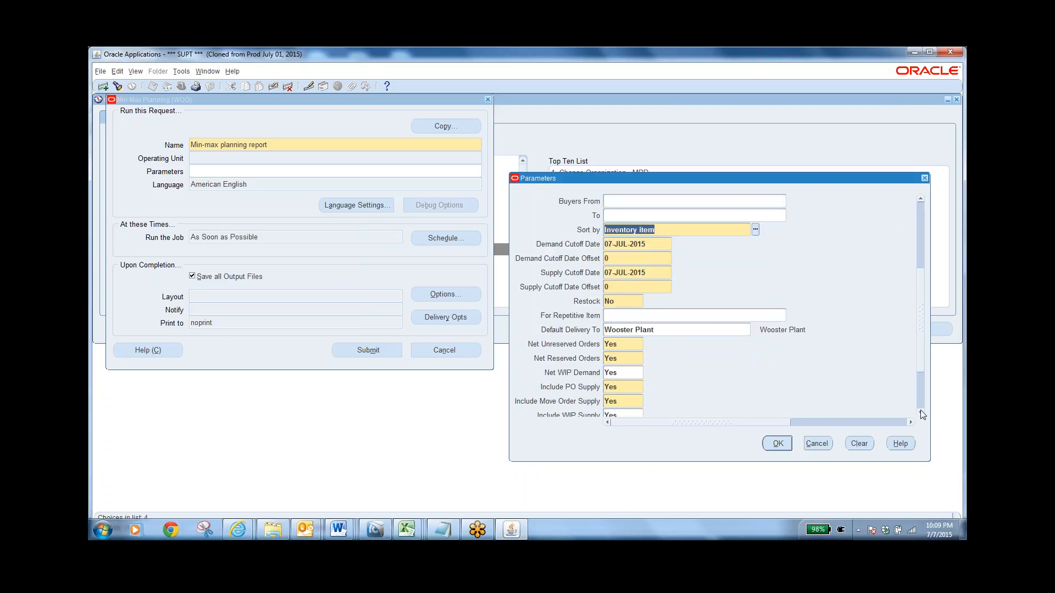
click(920, 413)
click(921, 412)
click(921, 413)
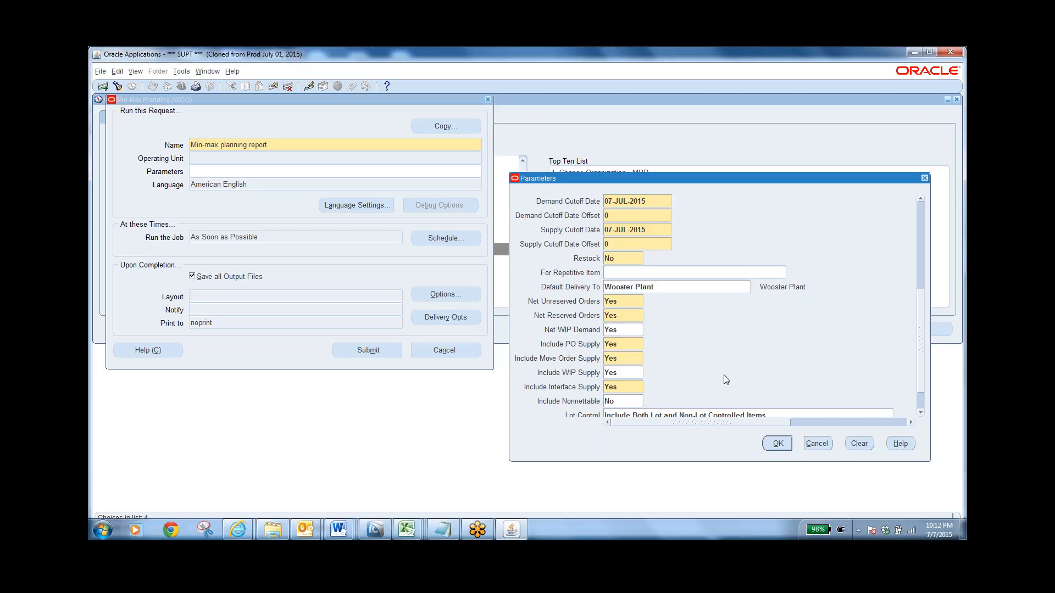
click(920, 413)
click(920, 412)
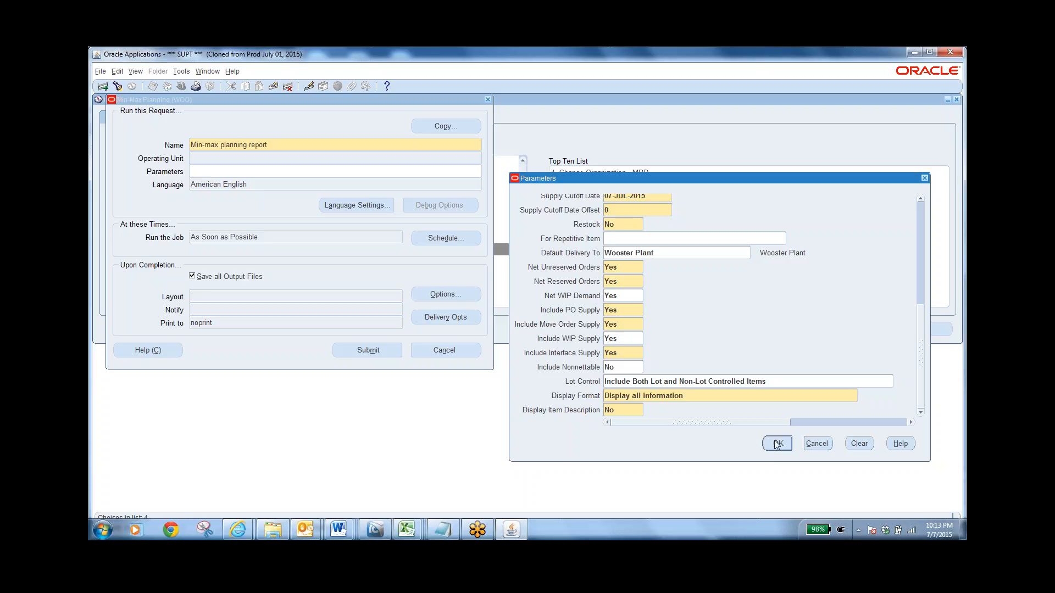
click(821, 444)
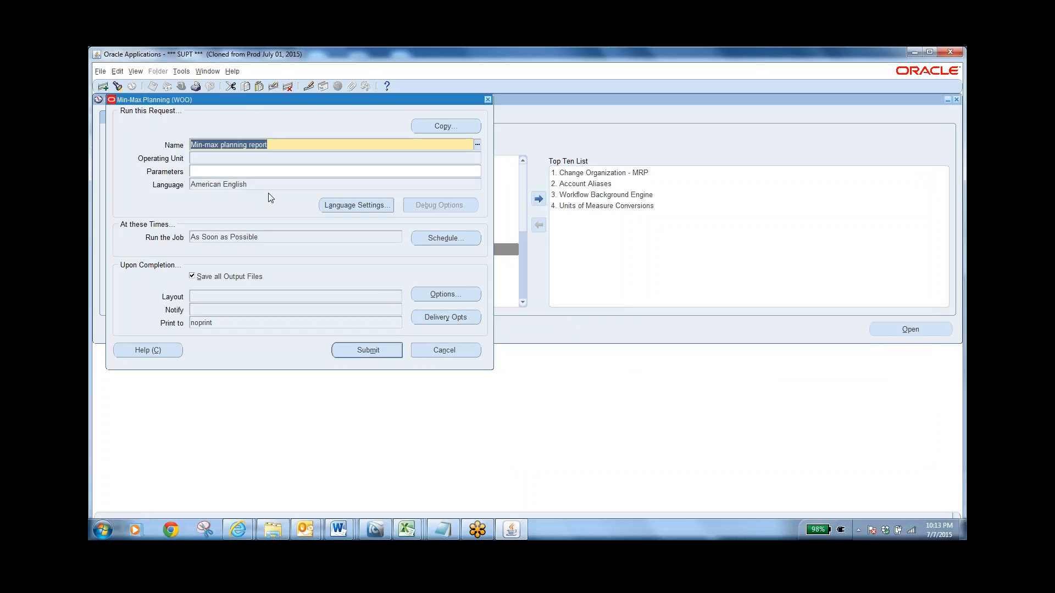
click(466, 351)
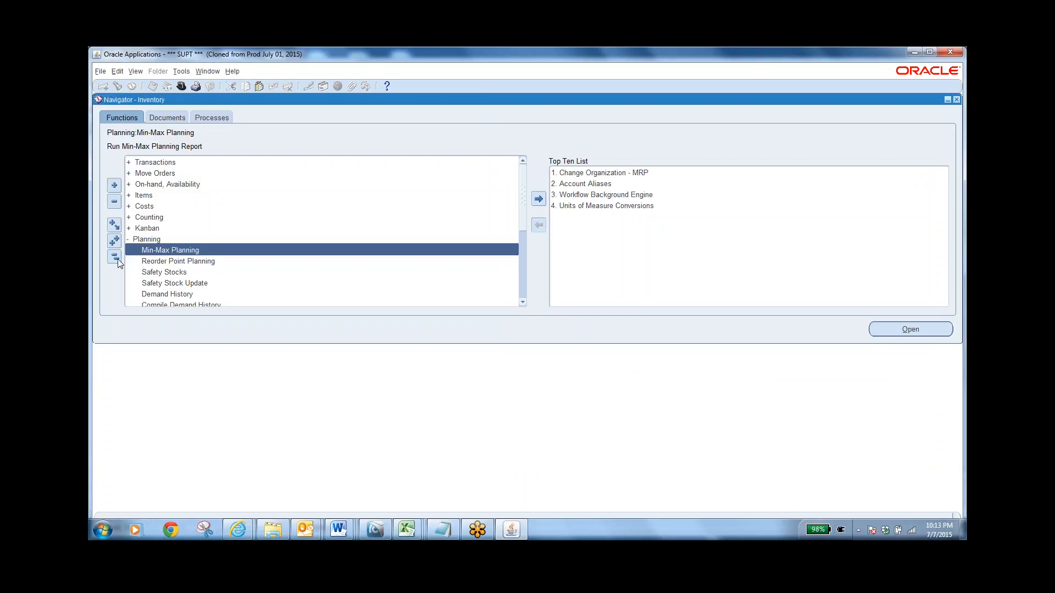
Collapse all navigator branches, expand the Planning group again and select Min-Max Planning
click(114, 256)
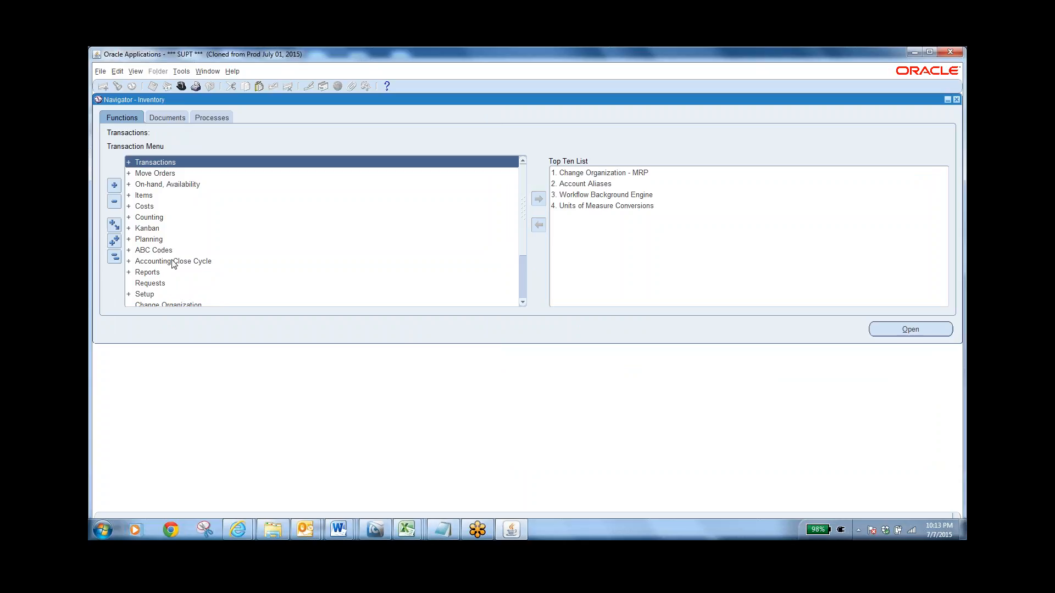
double_click(153, 241)
click(178, 251)
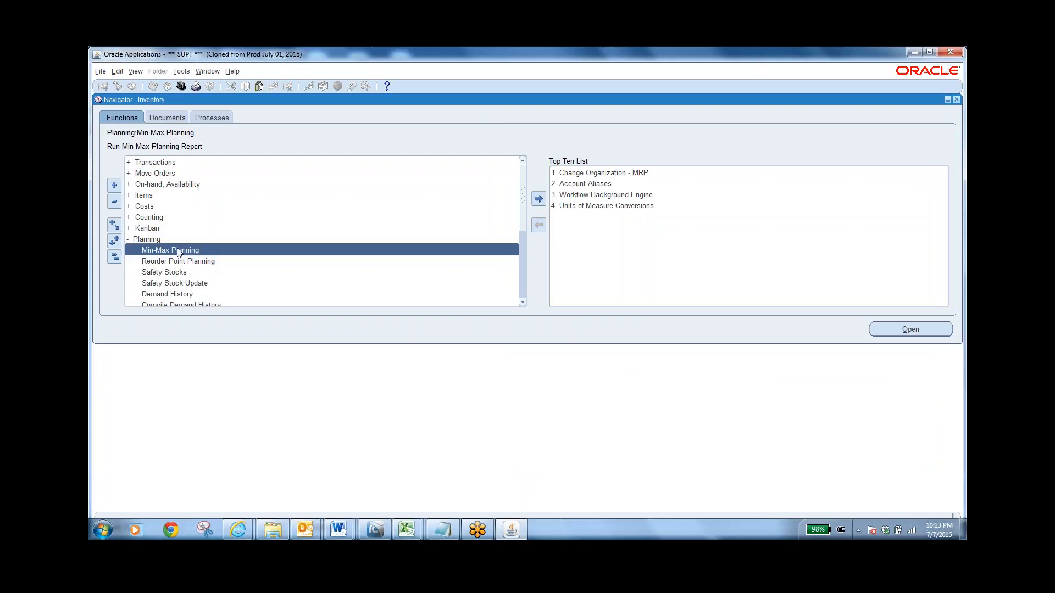
Reopen Min-Max Planning, examine the report parameters from Restock through Display Item Description, and cancel the request without submitting it
double_click(177, 250)
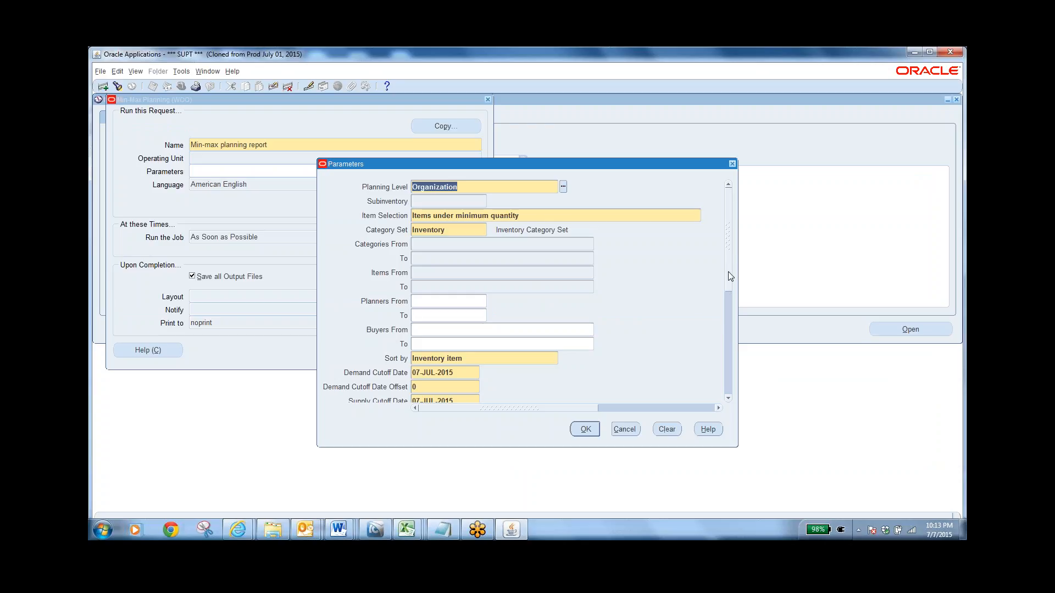
drag(728, 275, 764, 384)
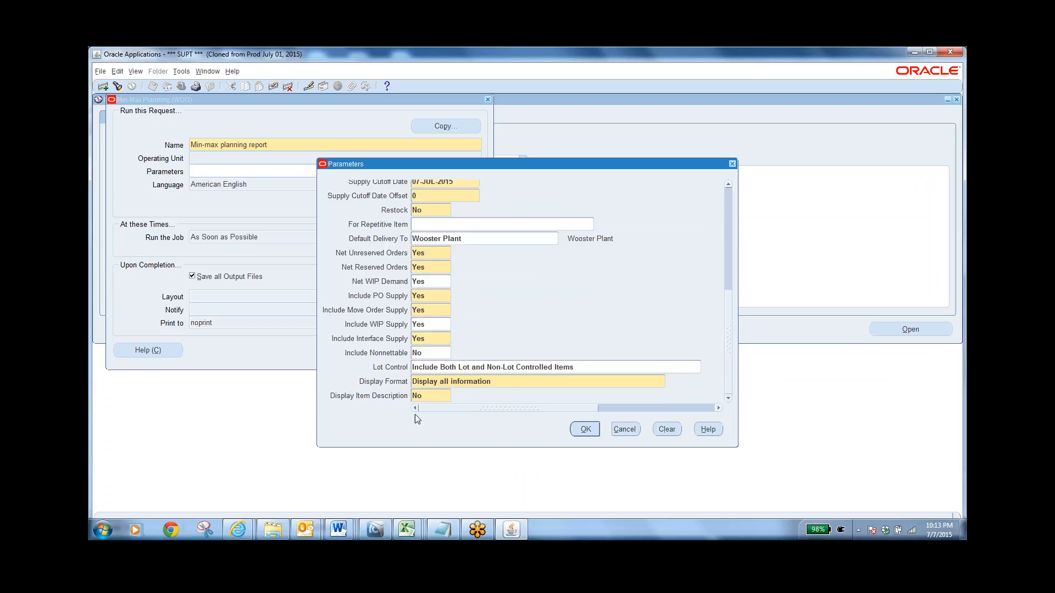
click(429, 211)
click(625, 429)
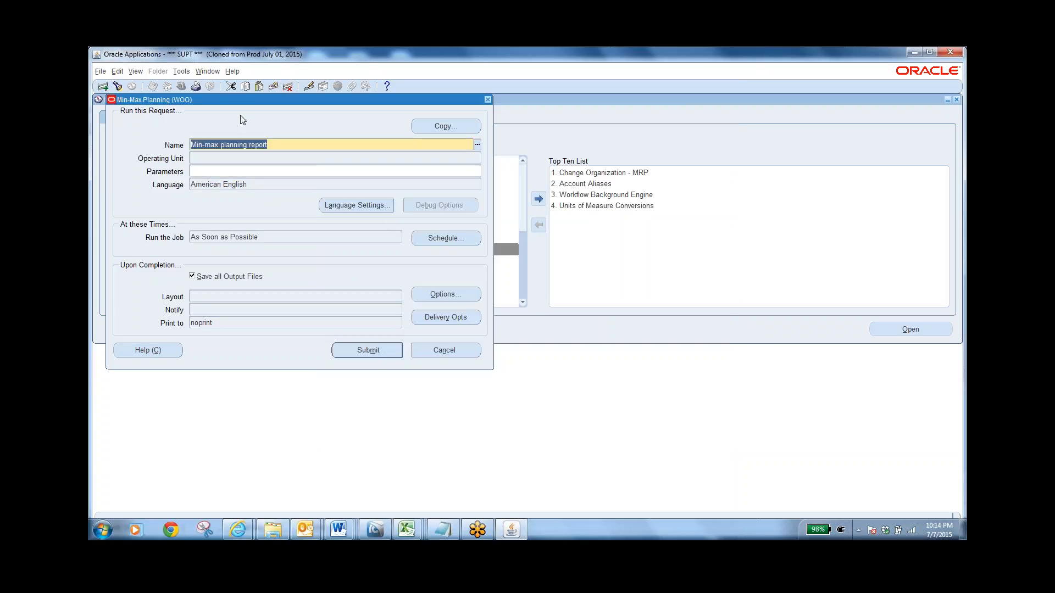
click(446, 352)
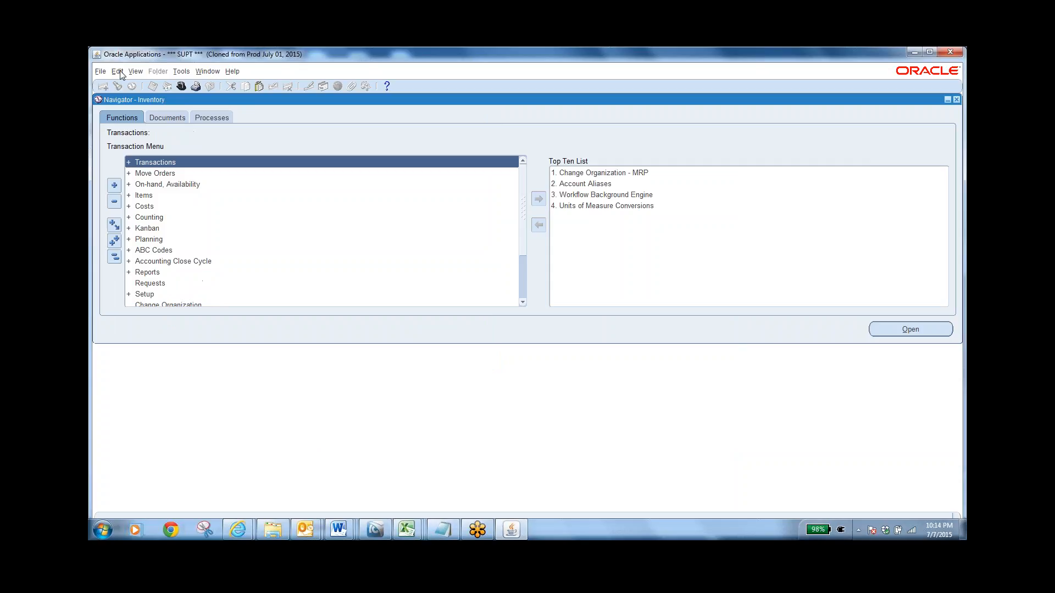
Find the submitted concurrent requests, review their phase and status in the Requests window, and close it
click(136, 71)
click(143, 211)
click(420, 336)
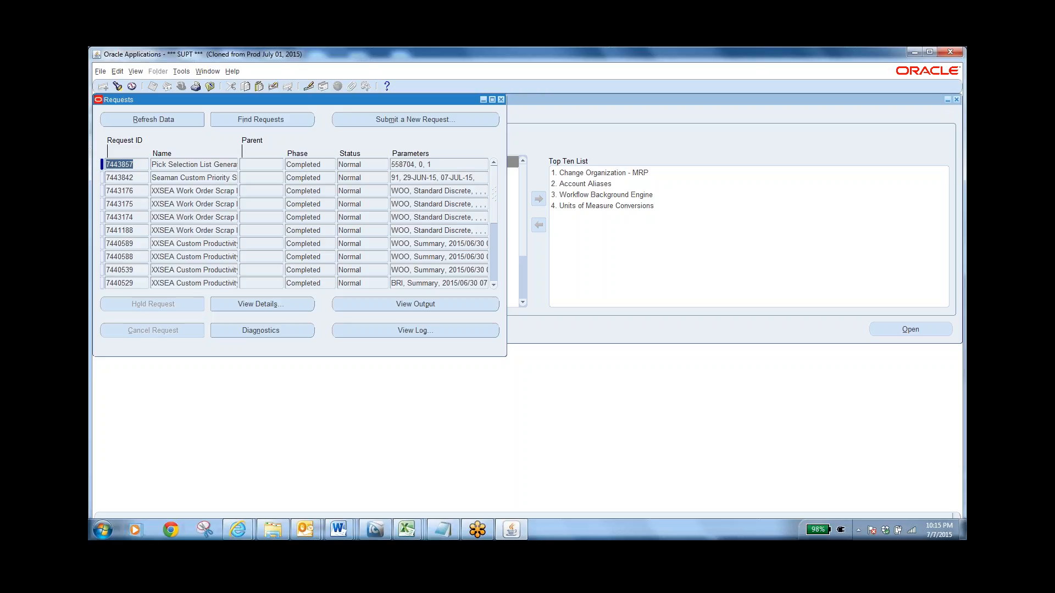
click(213, 87)
Switch to the SEA Purchasing Super User responsibility and open the Find Requisitions form from the Requisitions group
click(181, 87)
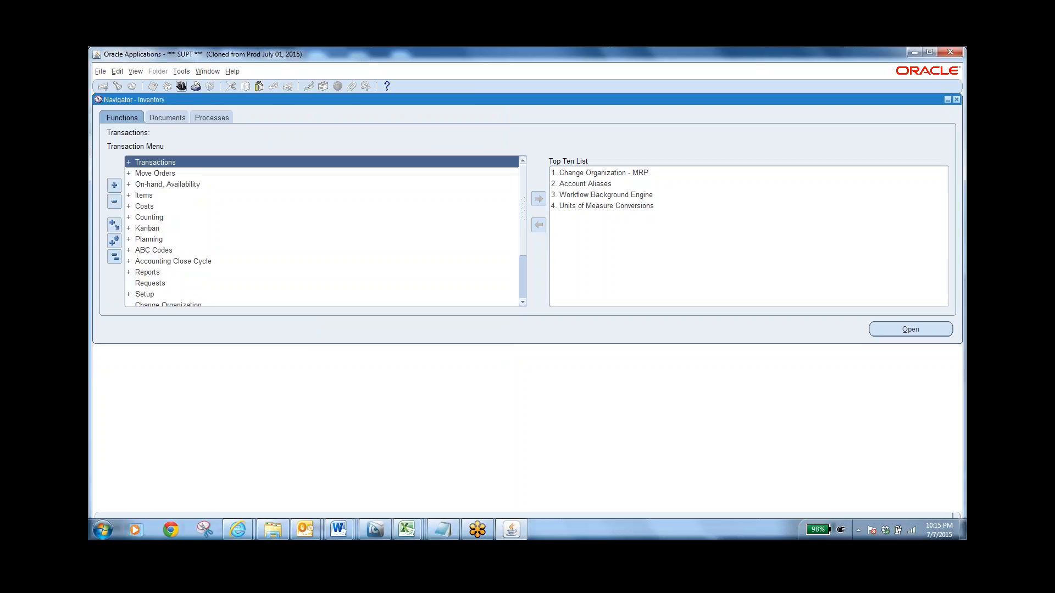
text(s%)
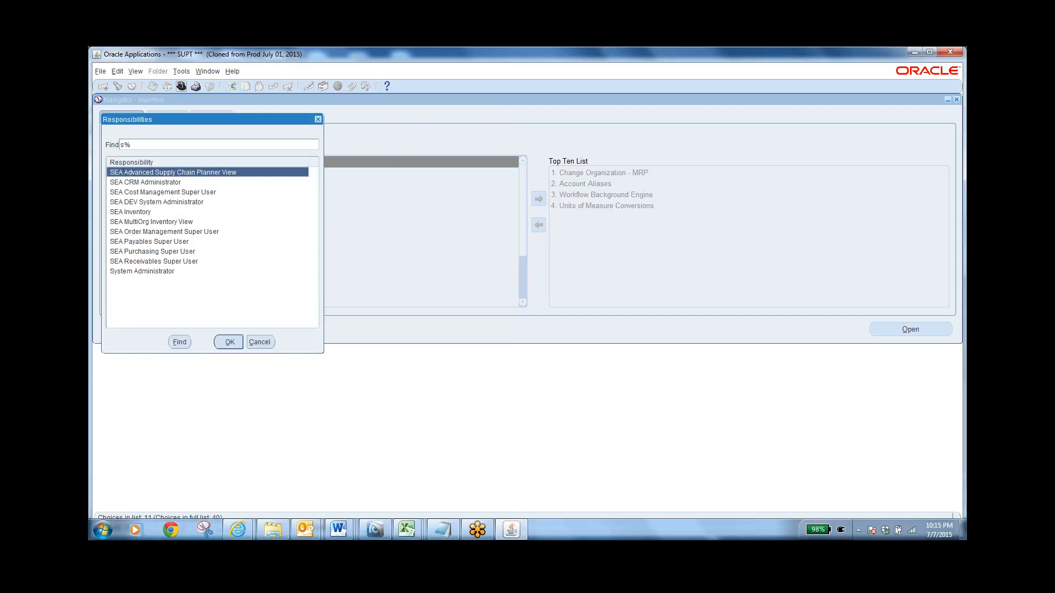
click(182, 251)
click(227, 342)
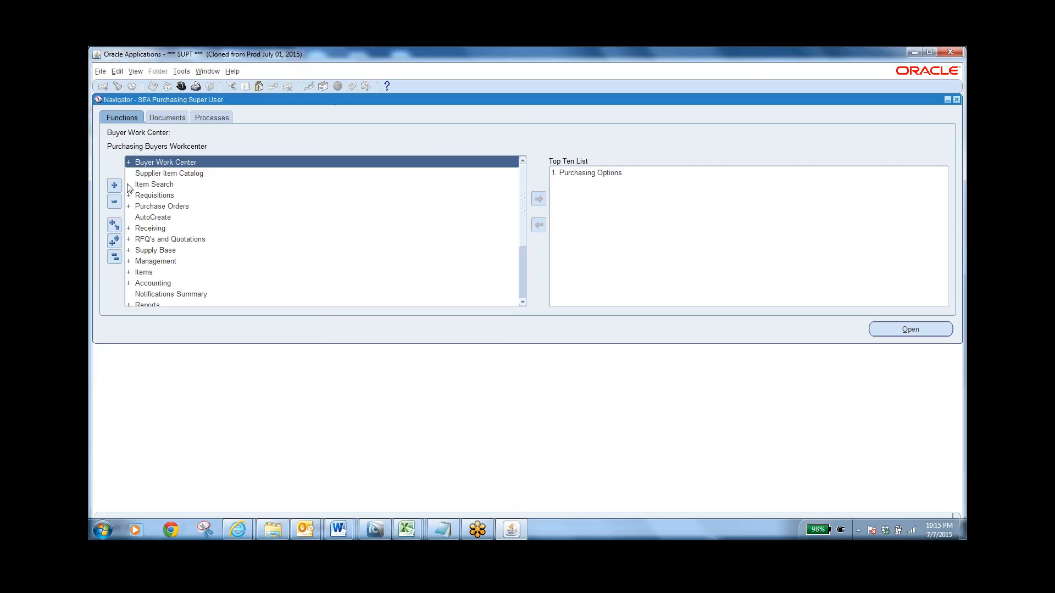
click(162, 197)
double_click(199, 197)
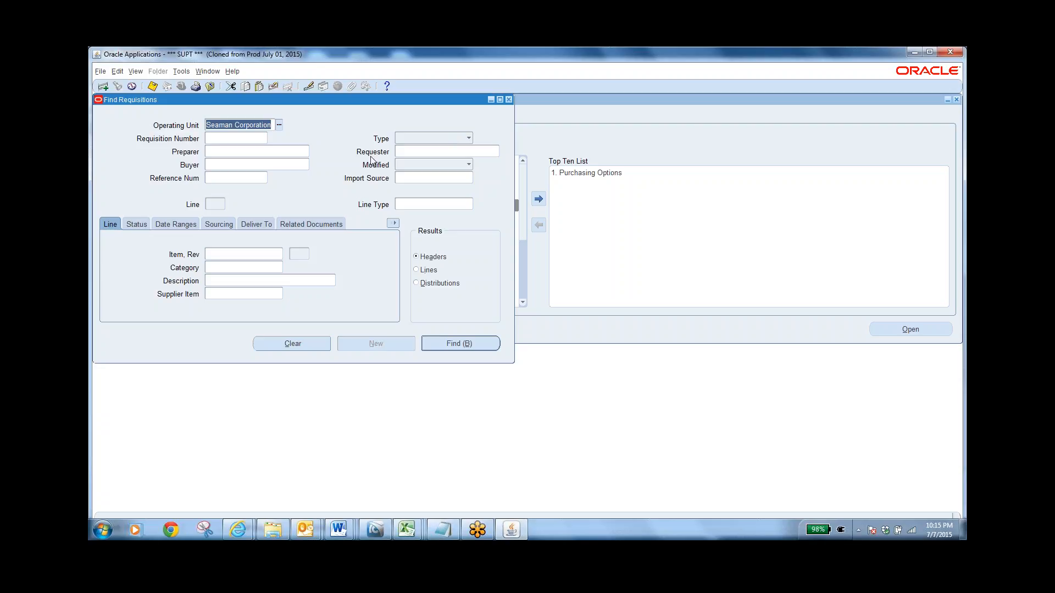
List all Import Source choices using %, cancel without choosing one, and run the requisition search at header level for Seaman Corporation
click(421, 176)
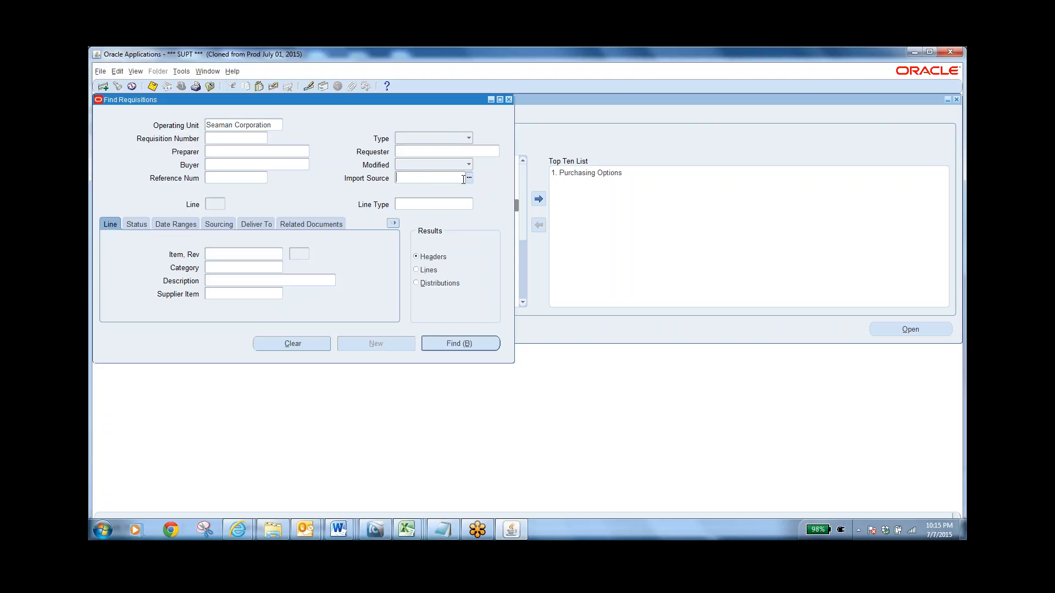
click(468, 179)
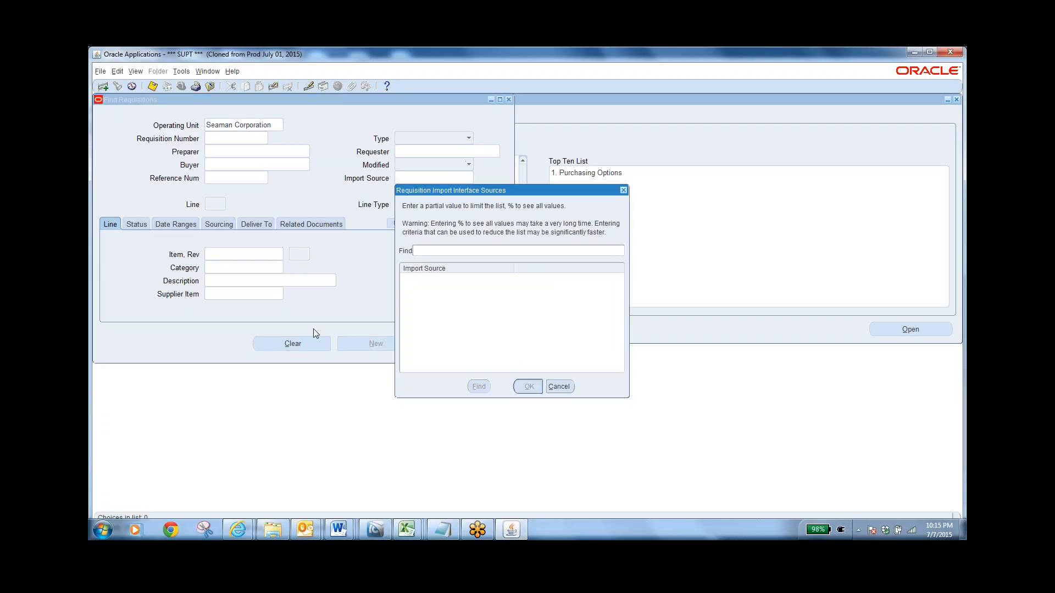
text(%)
key(Return)
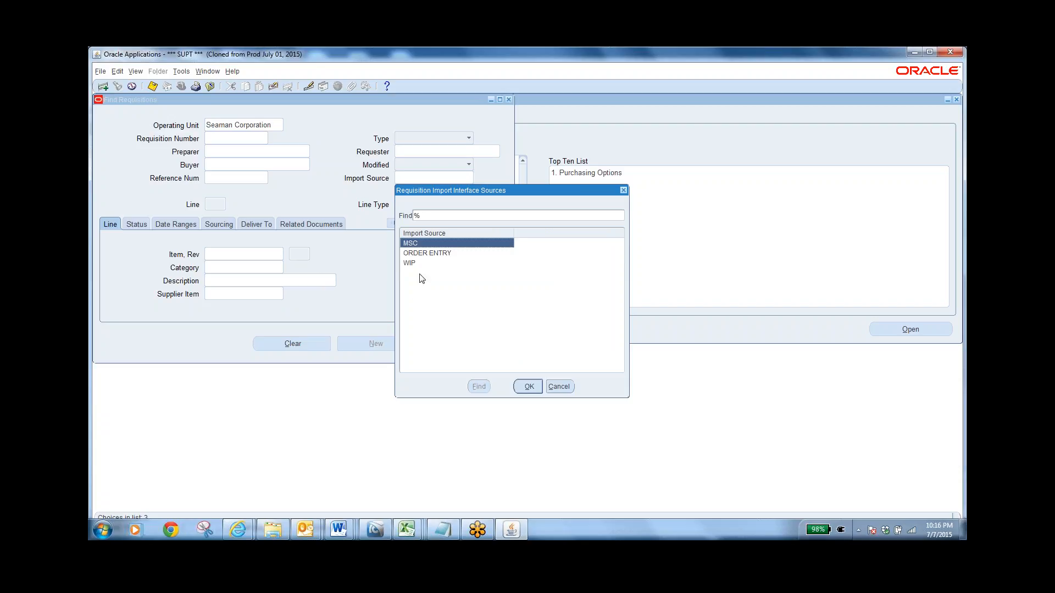
click(573, 386)
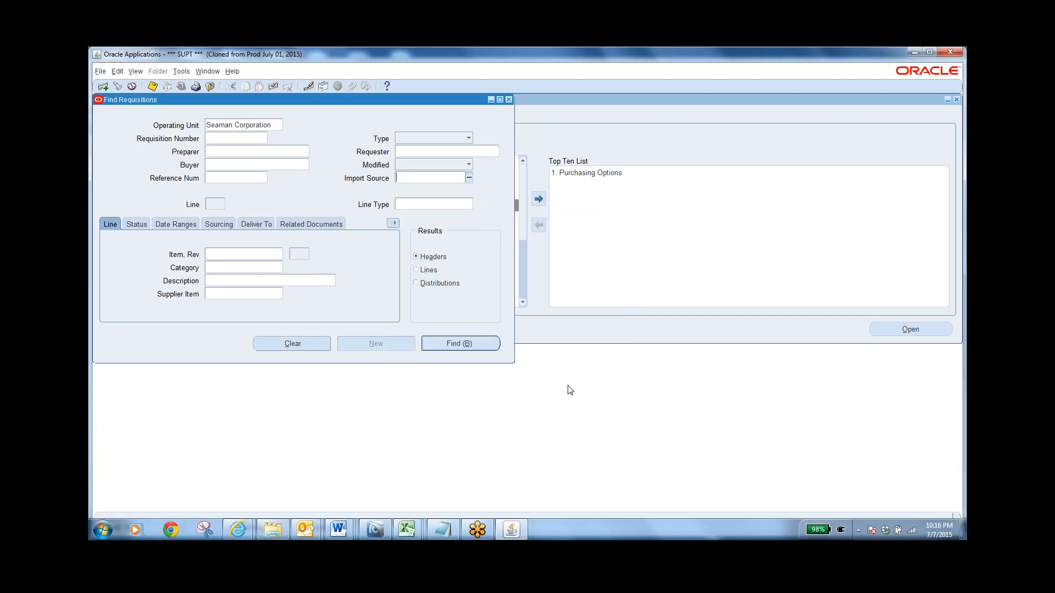
click(455, 344)
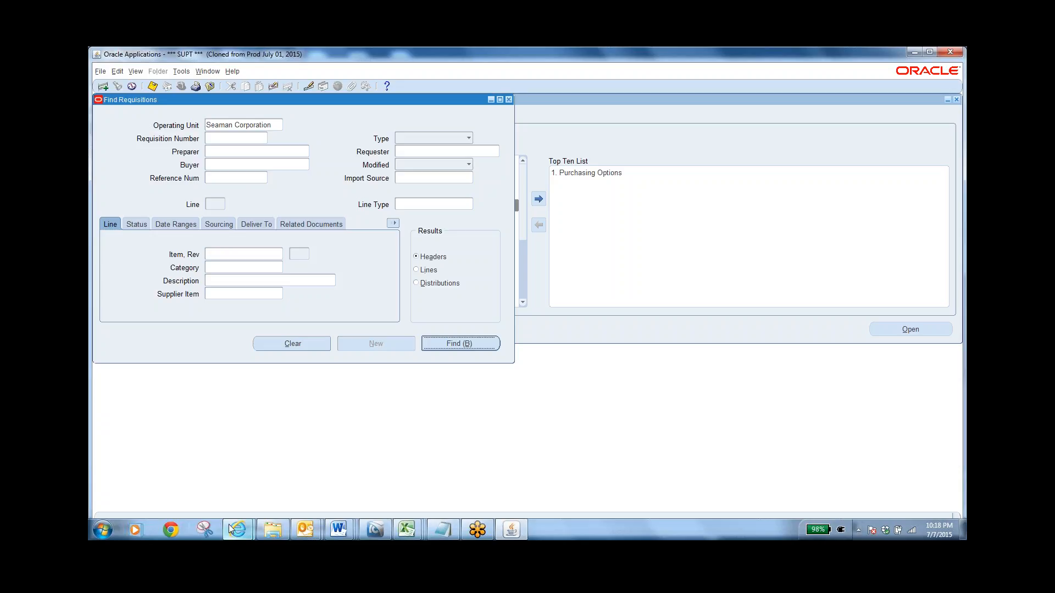
Switch to Internet Explorer and open the UAT Login favorite in a new browser tab
mouse_move(237, 528)
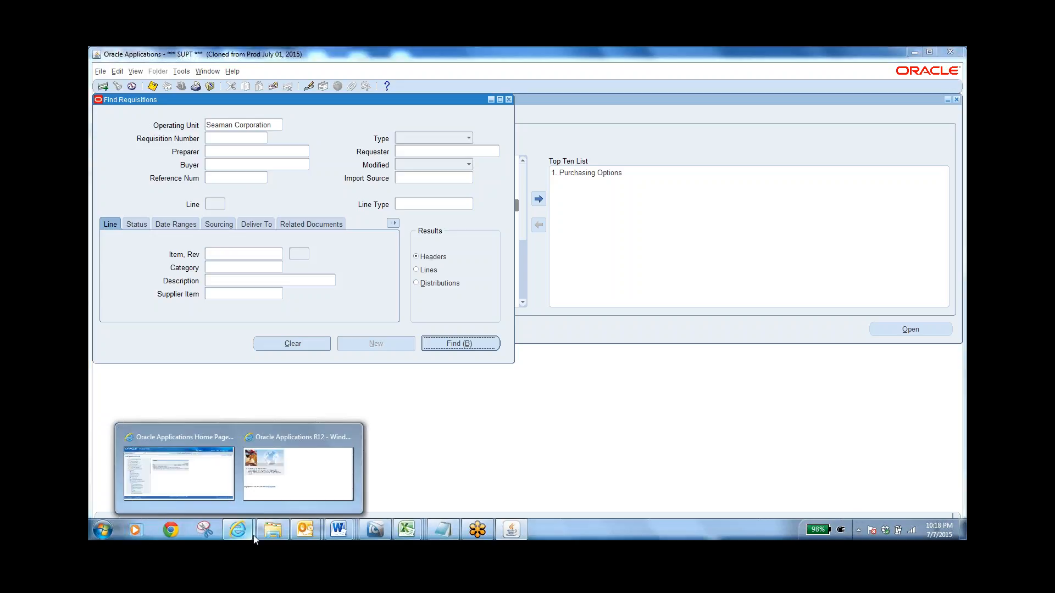
click(301, 480)
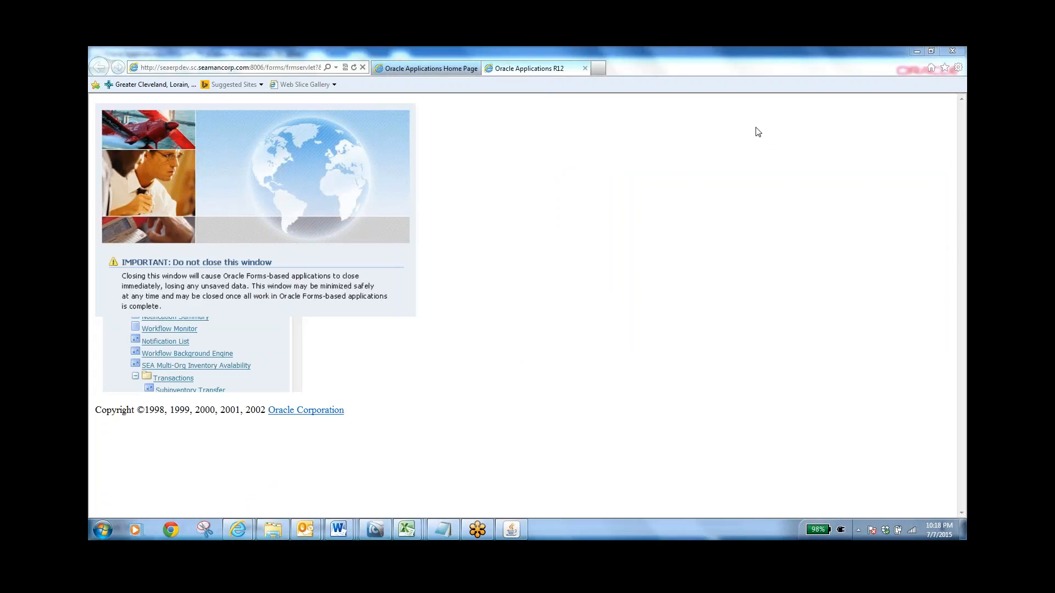
click(596, 69)
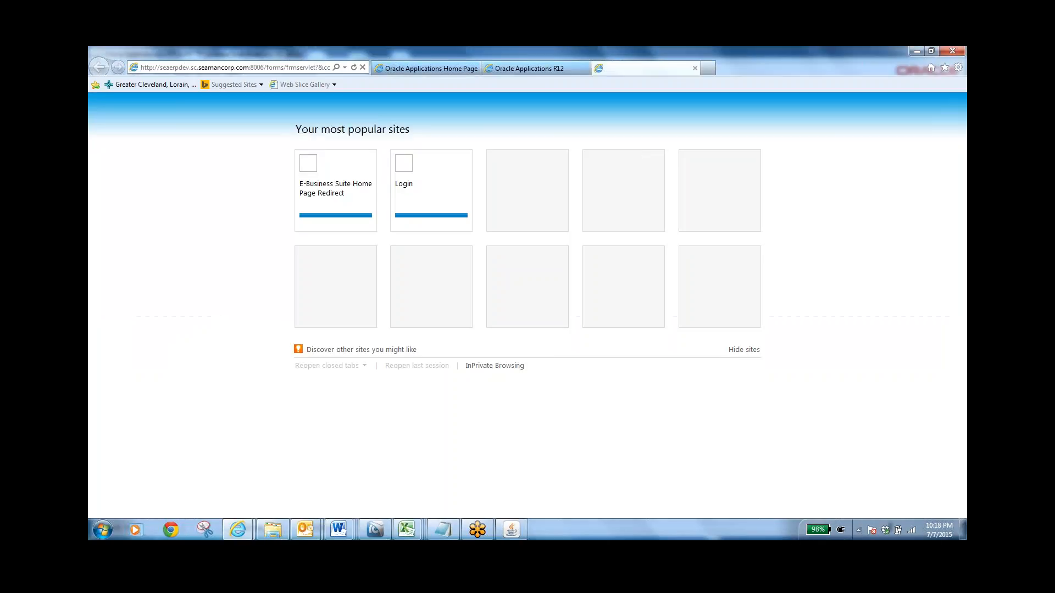
click(525, 529)
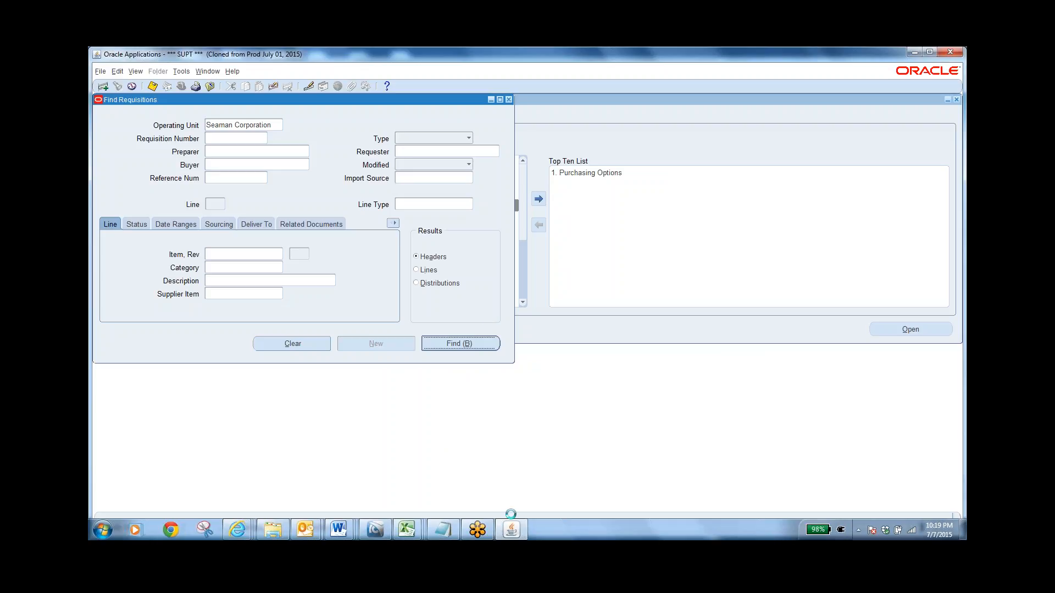
mouse_move(249, 536)
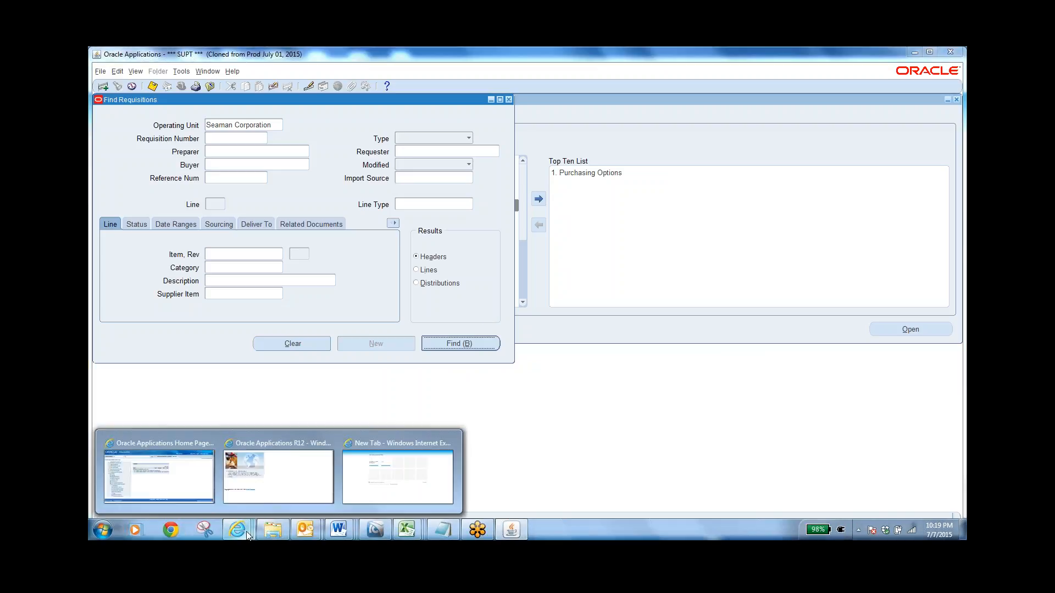
click(400, 476)
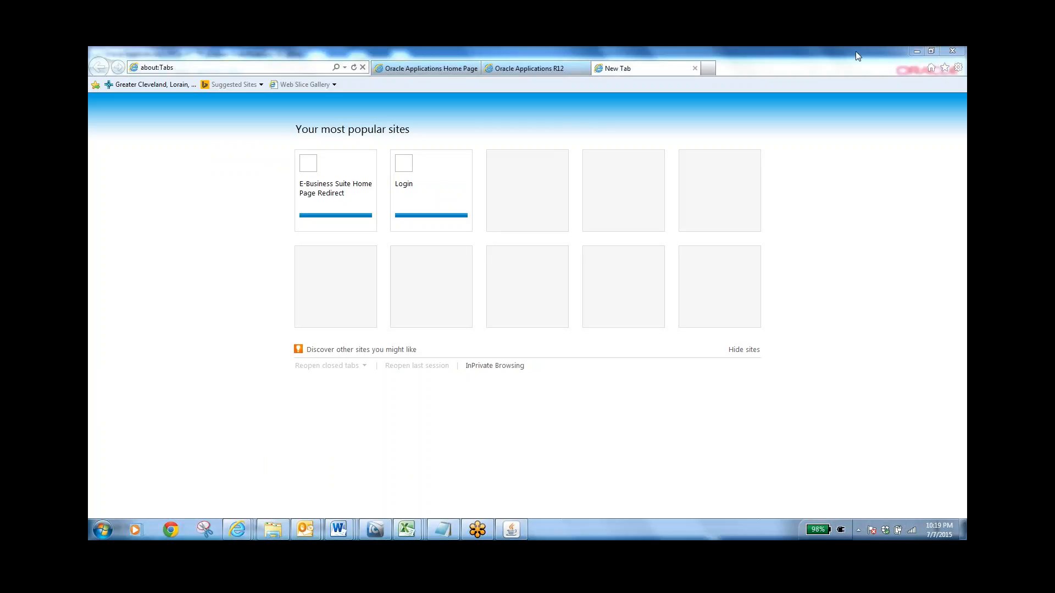
click(945, 68)
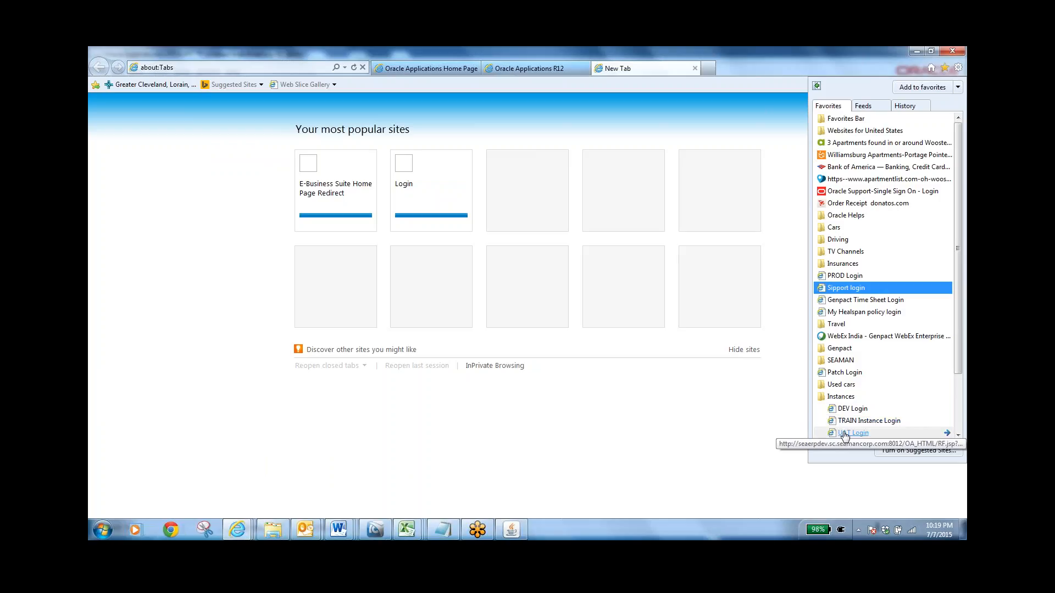
click(845, 431)
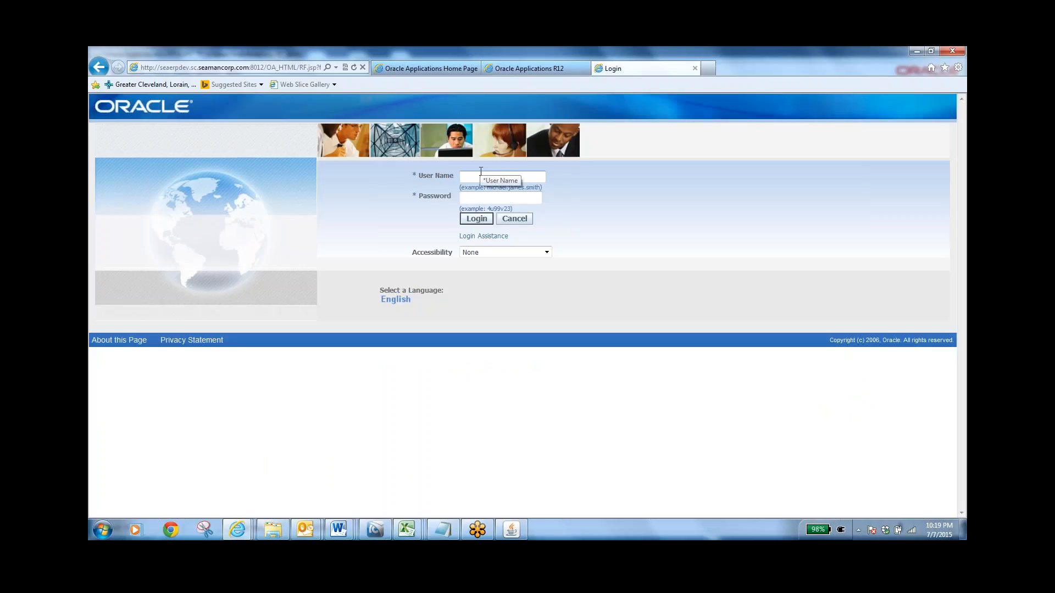
Log in to the UAT instance with the account's user name and password
text(nm)
key(BackSpace)
key(BackSpace)
key(Tab)
text(••••••••)
key(Return)
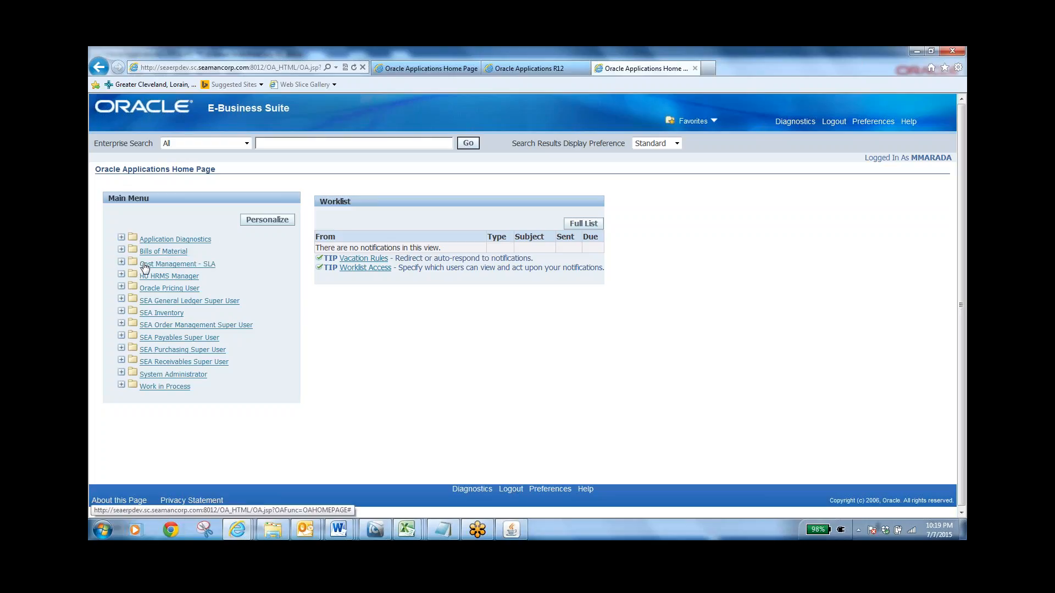
Launch the UAT forms session from the Bills group under Bills of Material and cancel the organization selection
click(174, 253)
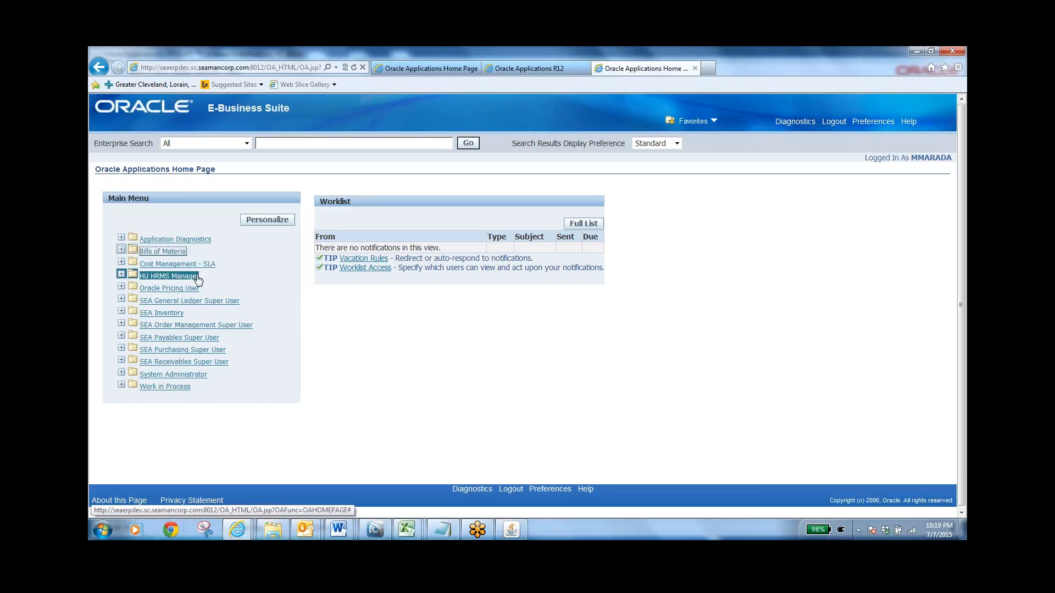
click(159, 288)
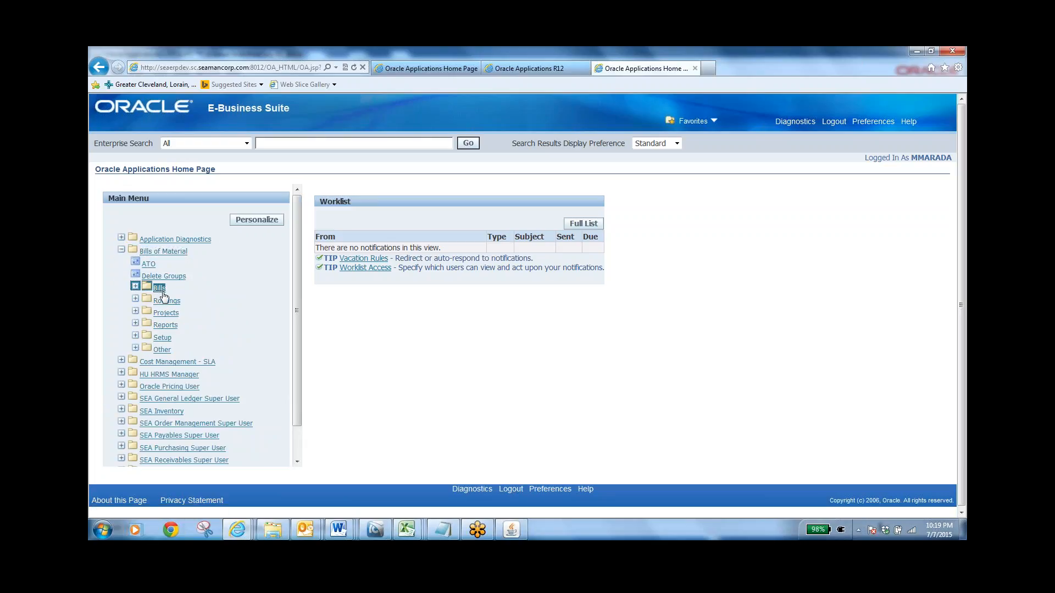
click(177, 313)
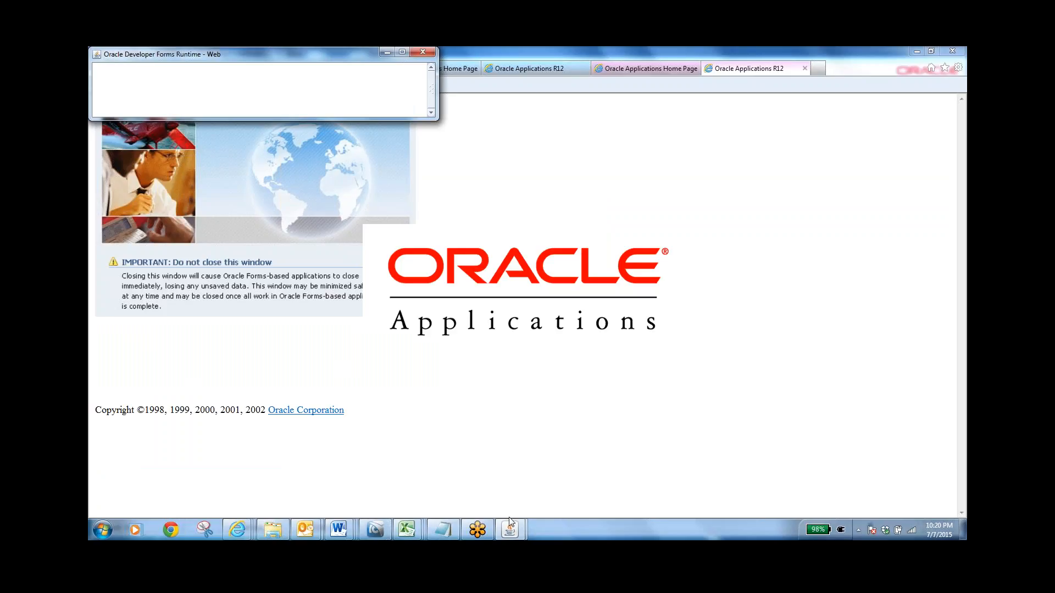
mouse_move(509, 528)
click(488, 506)
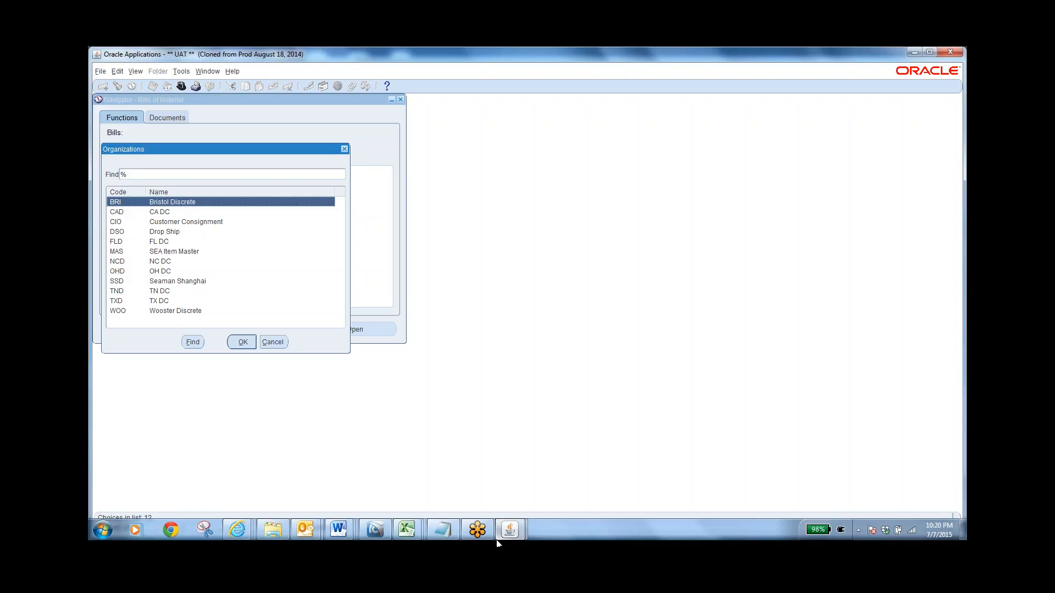
click(273, 343)
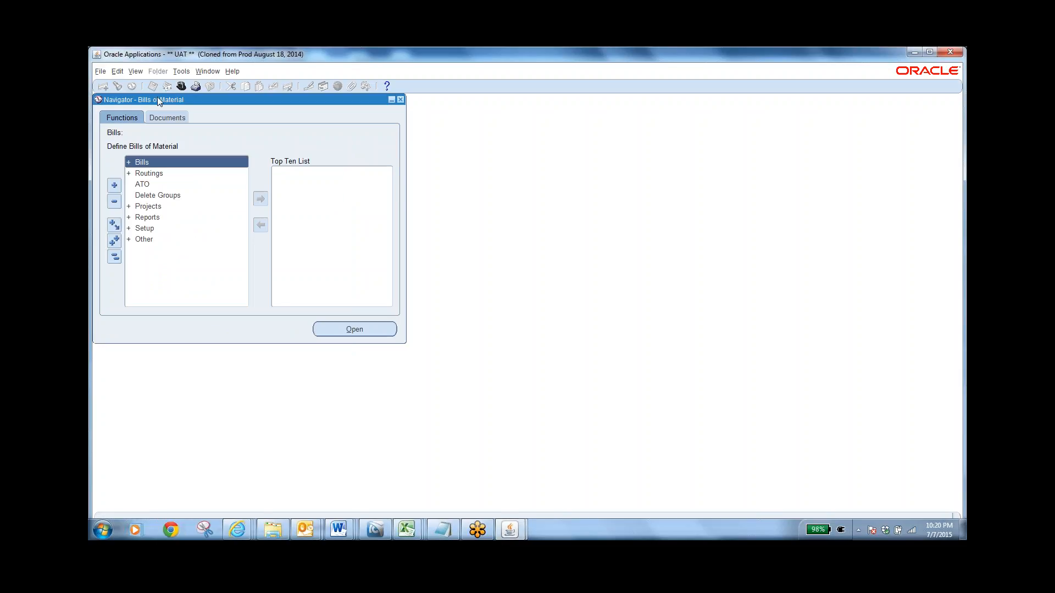
Switch the UAT forms session to the SEA Inventory responsibility
click(181, 87)
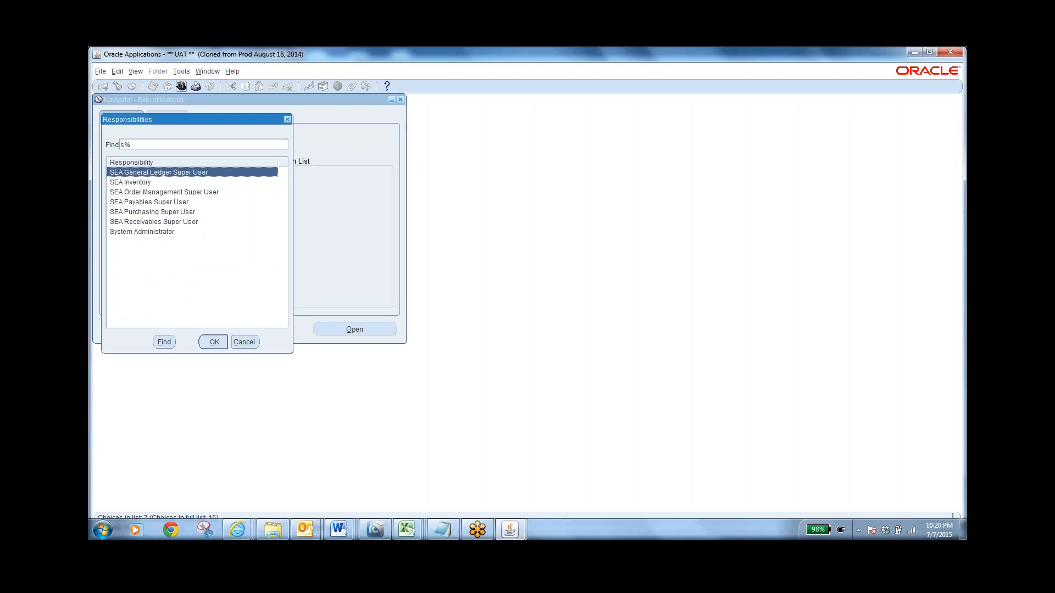
click(167, 183)
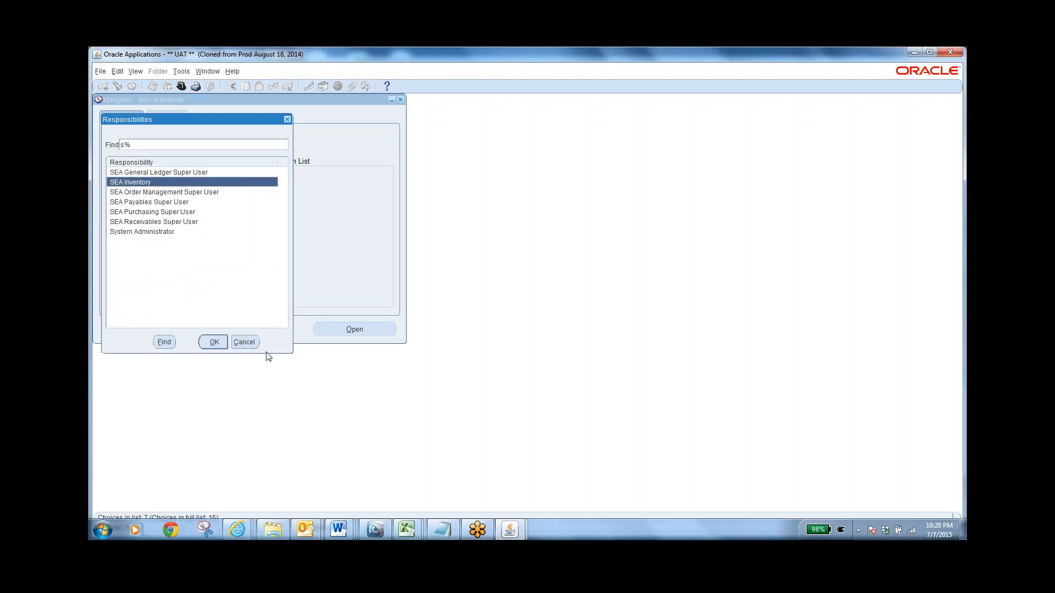
click(221, 342)
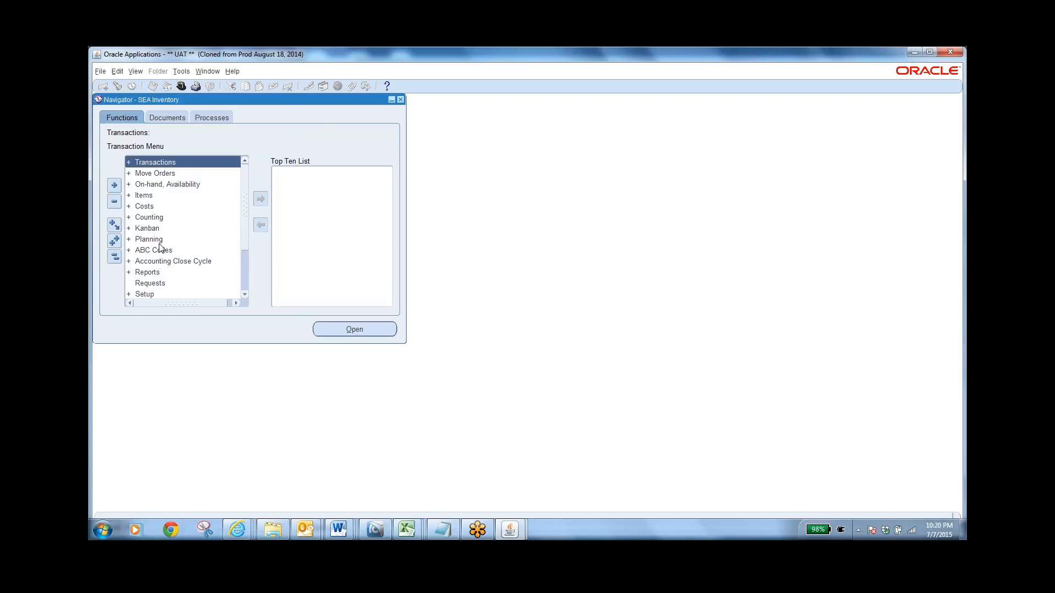
Expand the Setup functions of SEA Inventory and the Organizations group within them
click(245, 294)
click(245, 295)
click(245, 295)
click(245, 294)
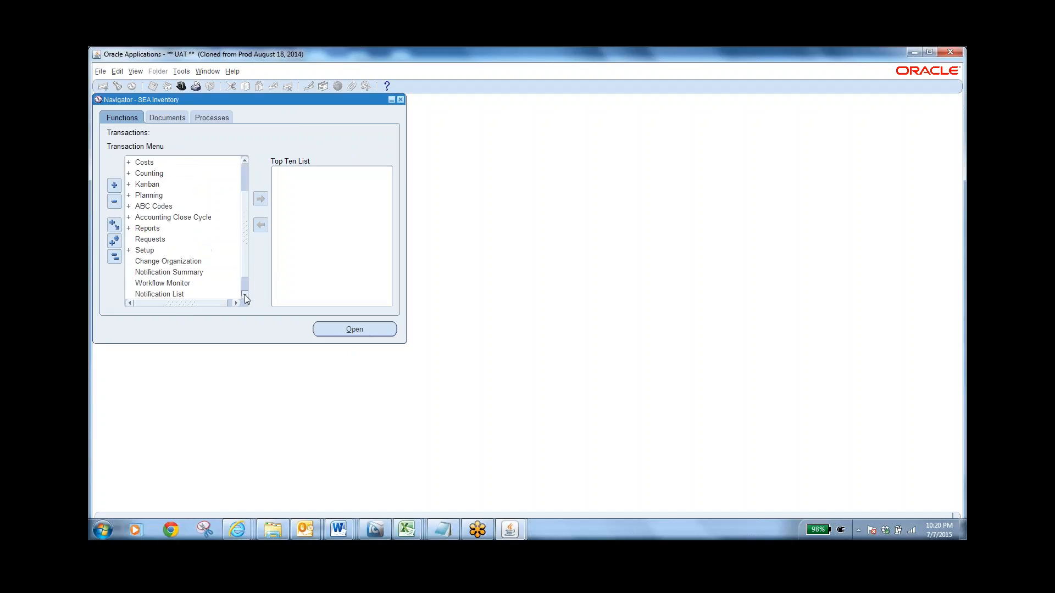
double_click(145, 251)
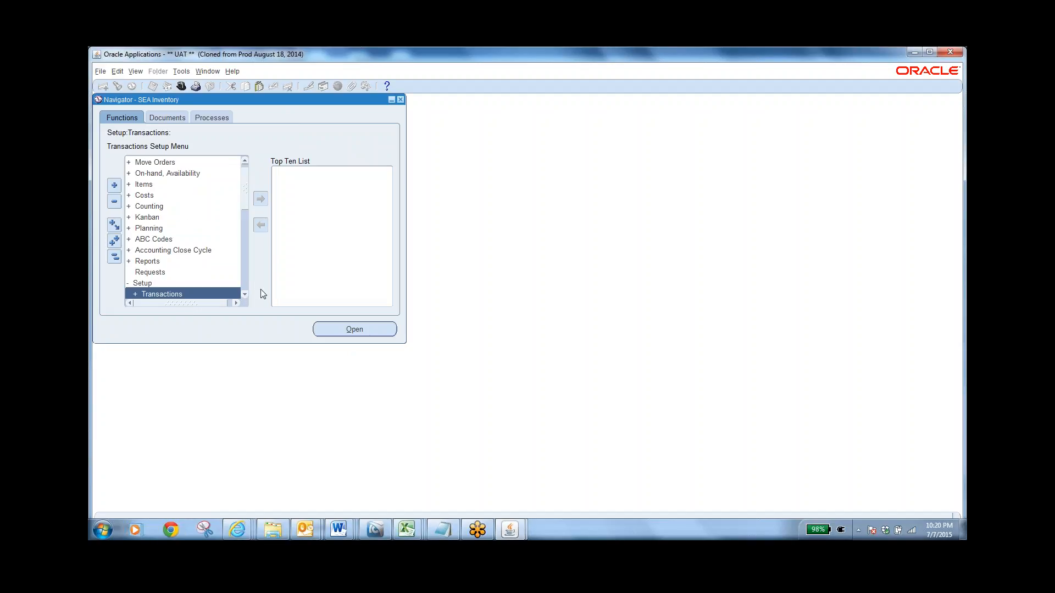
click(243, 296)
click(244, 295)
click(243, 295)
click(244, 296)
click(244, 296)
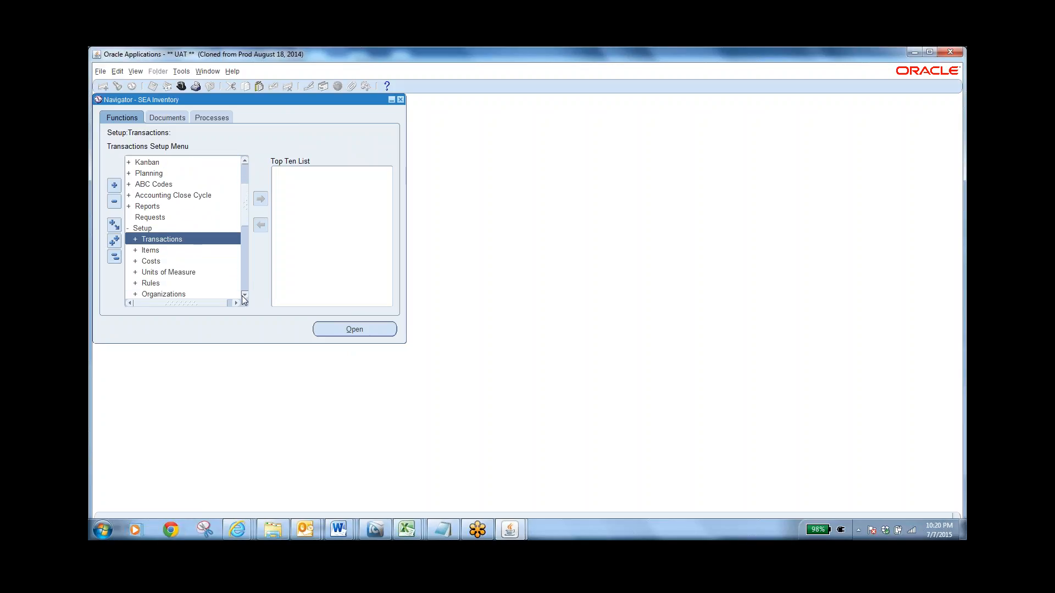
click(244, 296)
click(243, 296)
click(243, 296)
double_click(140, 250)
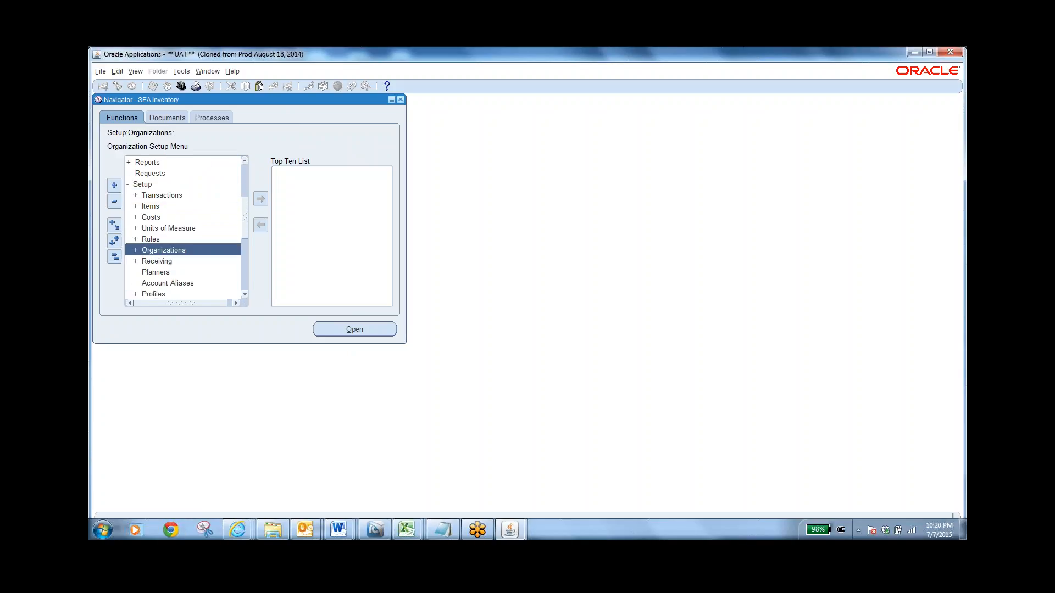
Open the Shipping Networks form from the Organizations setup for organization WOO, Wooster Discrete
click(245, 295)
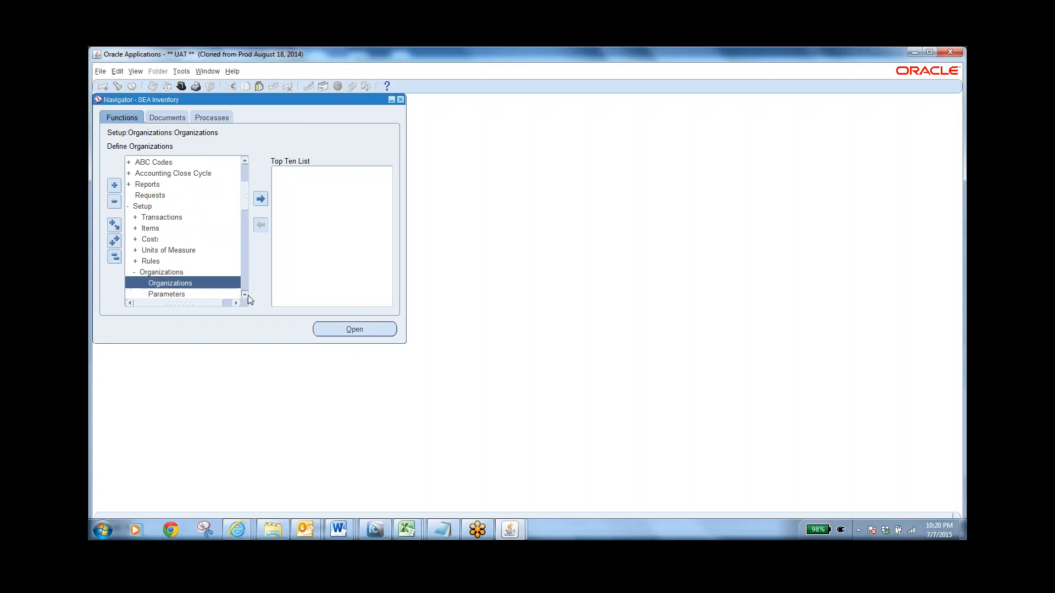
click(245, 295)
click(245, 295)
click(245, 295)
click(245, 295)
click(245, 295)
click(245, 295)
click(245, 295)
click(245, 295)
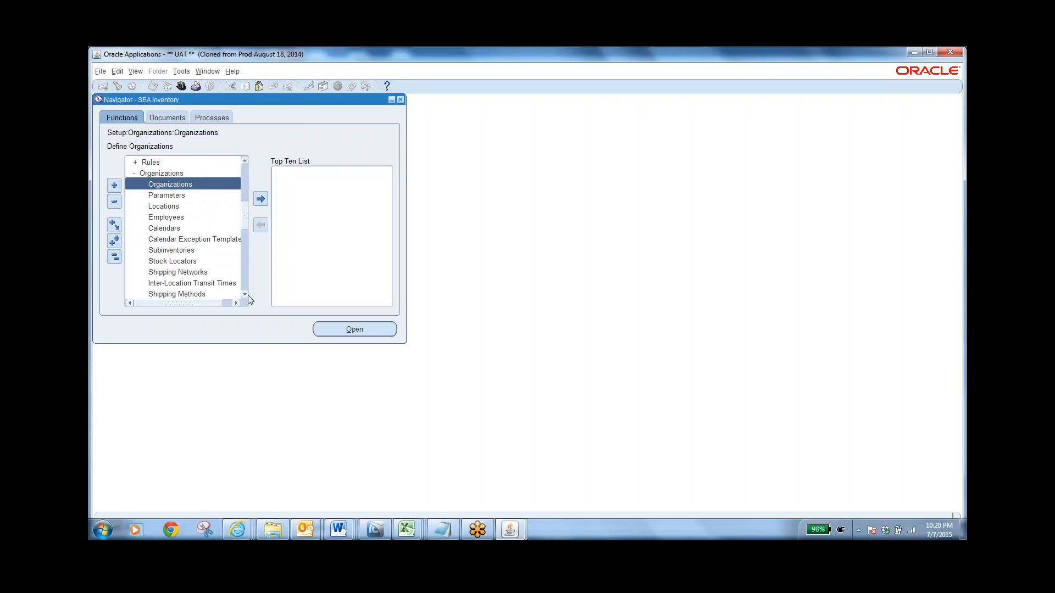
click(245, 295)
click(196, 261)
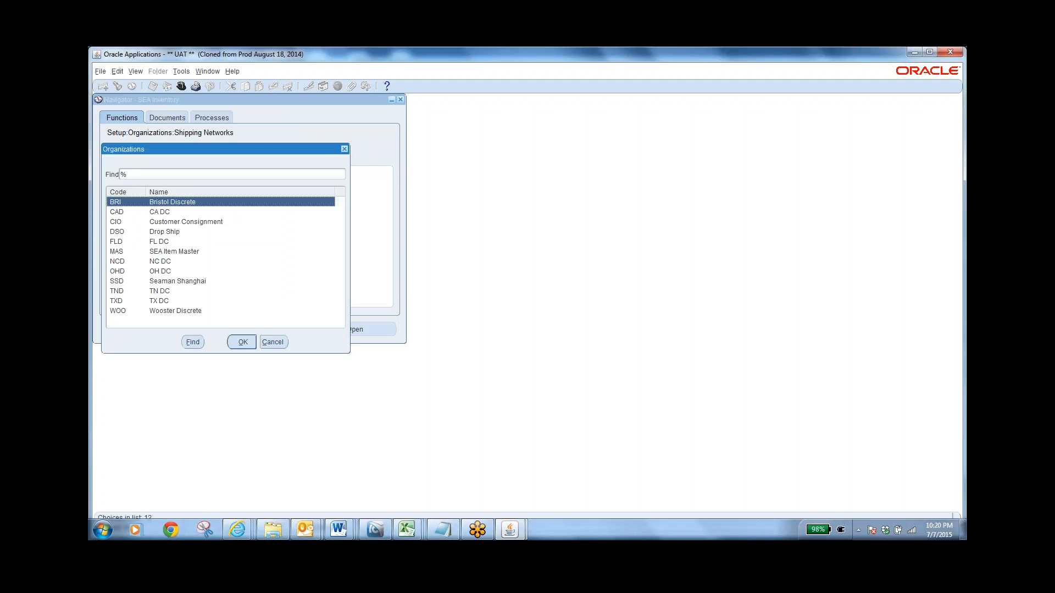
key(Return)
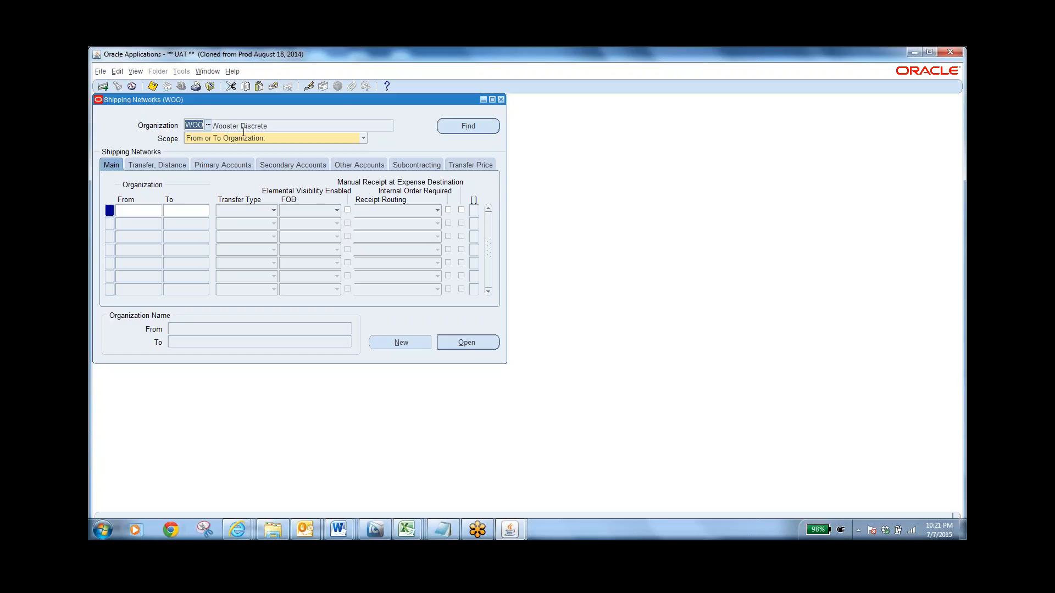
Find the shipping networks from or to Wooster Discrete and review the Transfer Type, FOB and Receipt Routing choices for WOO to CIO
click(461, 132)
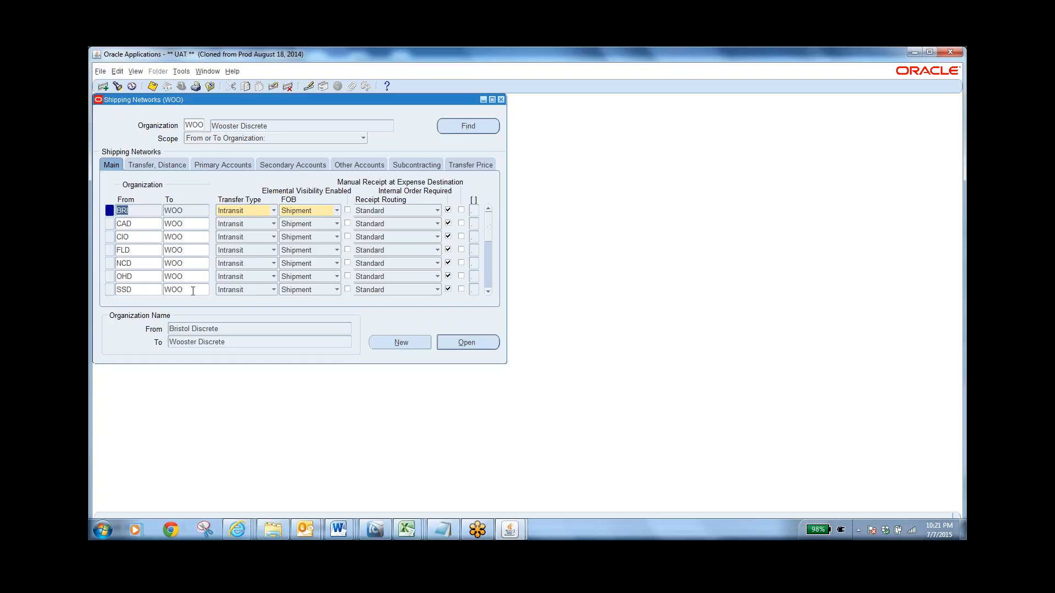
click(489, 285)
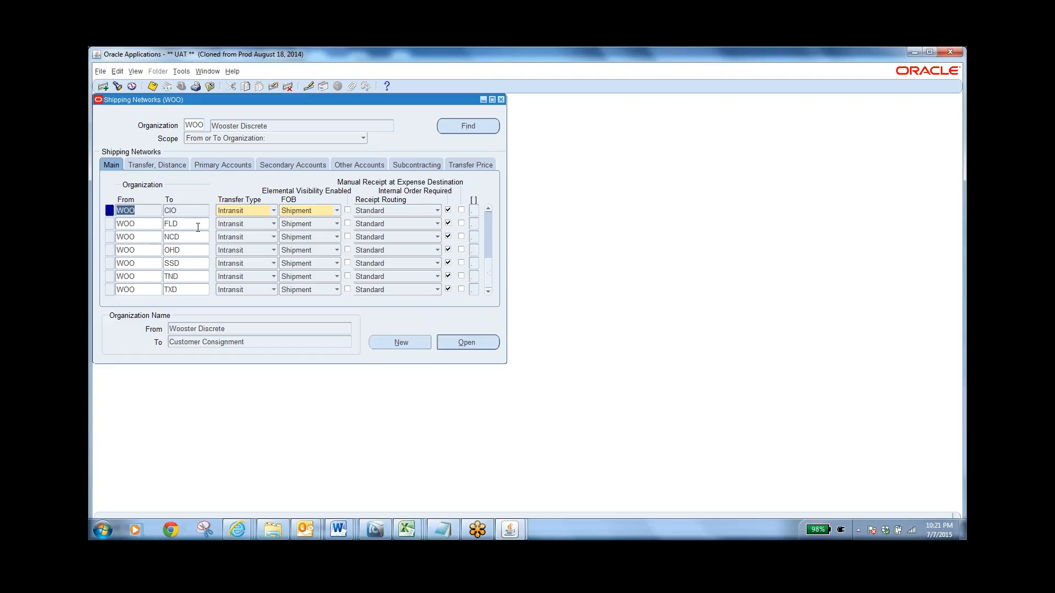
click(271, 212)
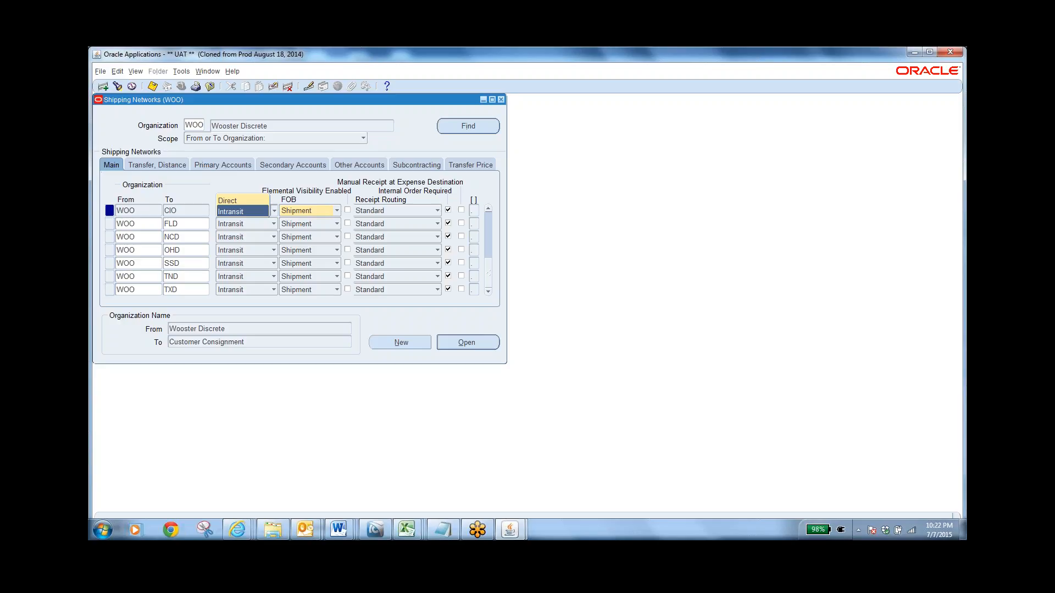
click(334, 215)
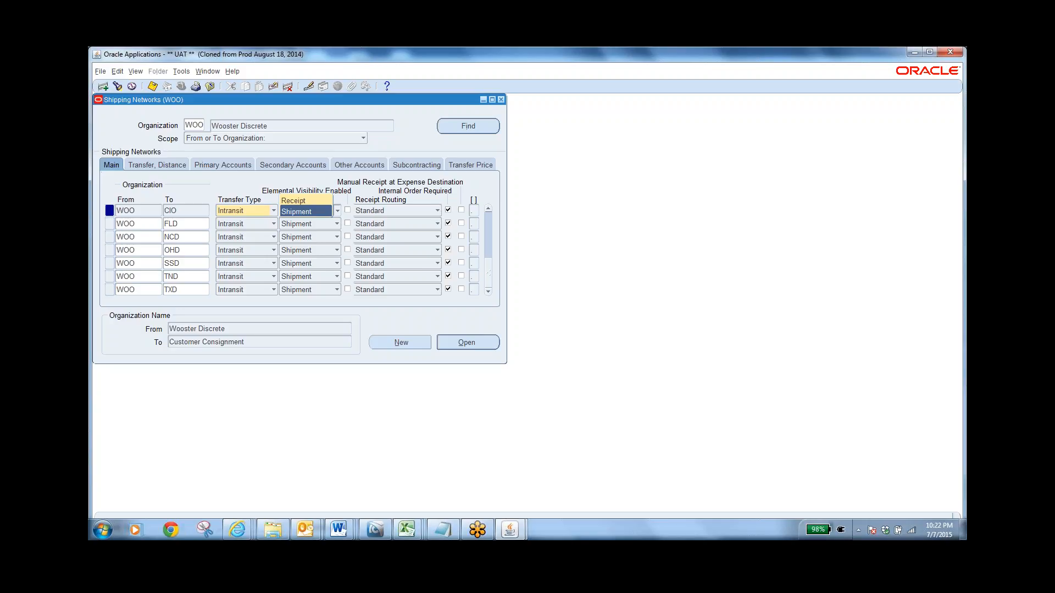
click(437, 211)
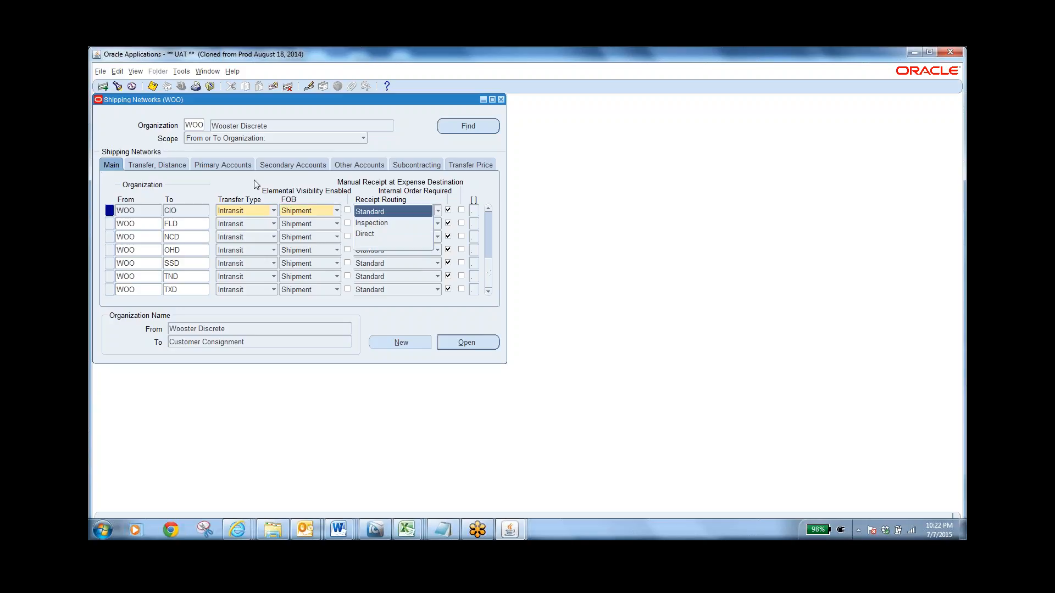
Review the WOO shipping networks' transfer charges and distances, then their primary, secondary and other accounts, returning to the UAT forms window
click(160, 165)
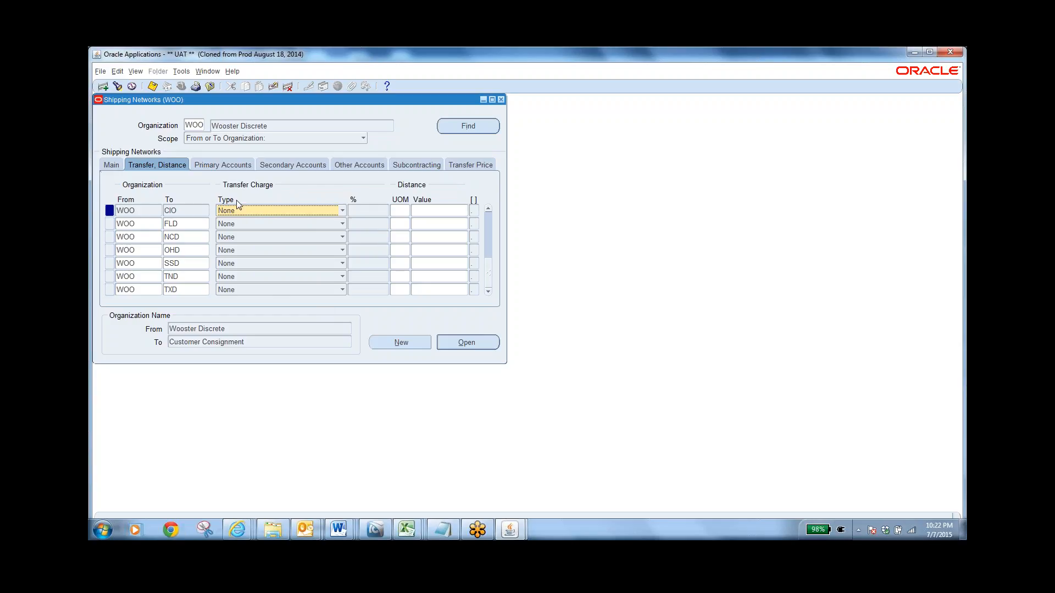
click(211, 166)
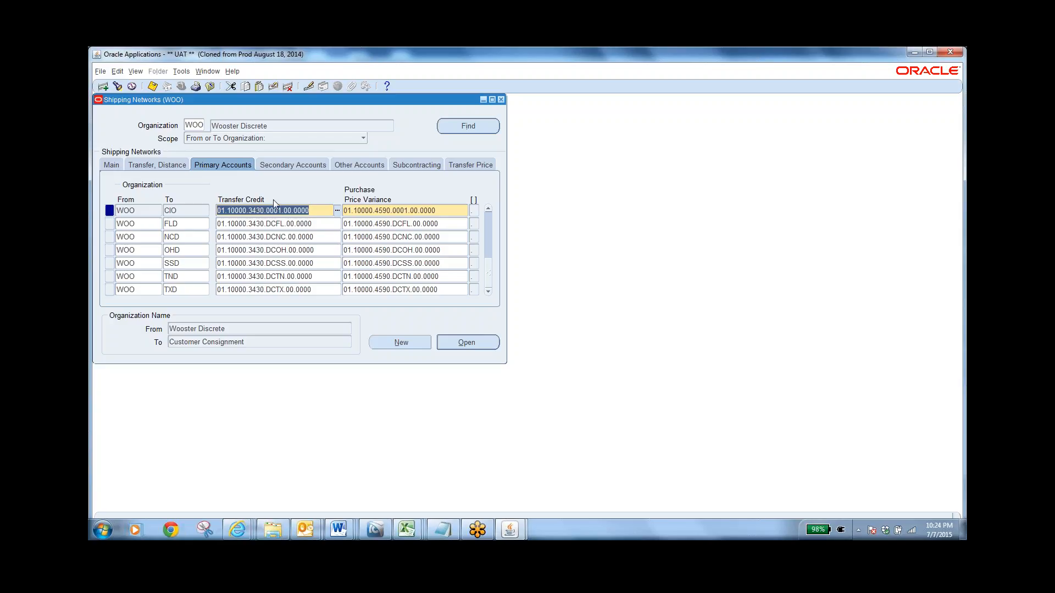
click(291, 168)
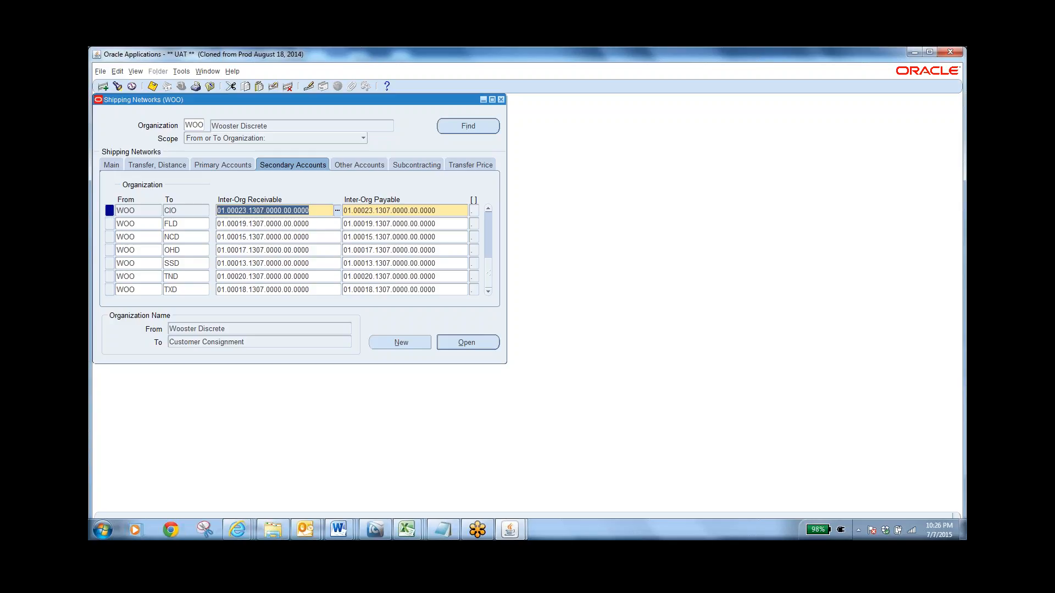
click(343, 165)
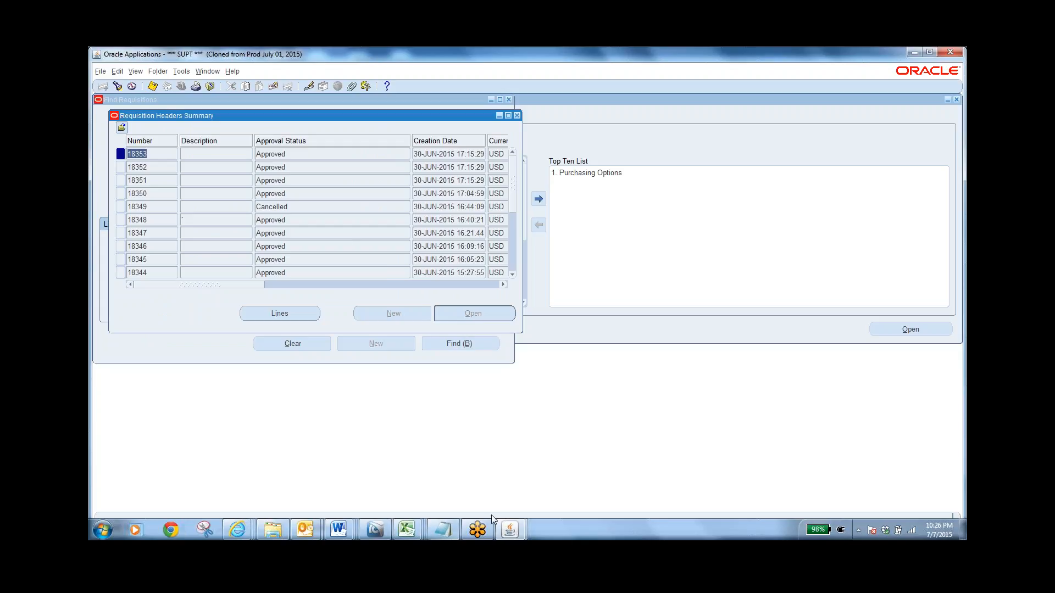
click(507, 528)
click(549, 456)
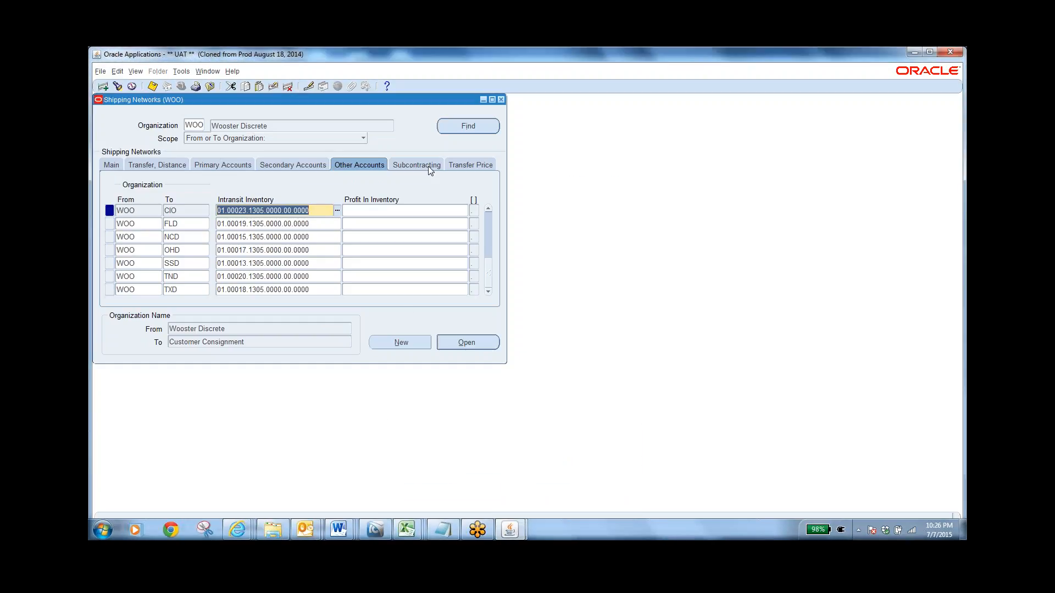
Review the WOO shipping networks' transfer price lists and interorg profit accounts, and close the form
click(467, 166)
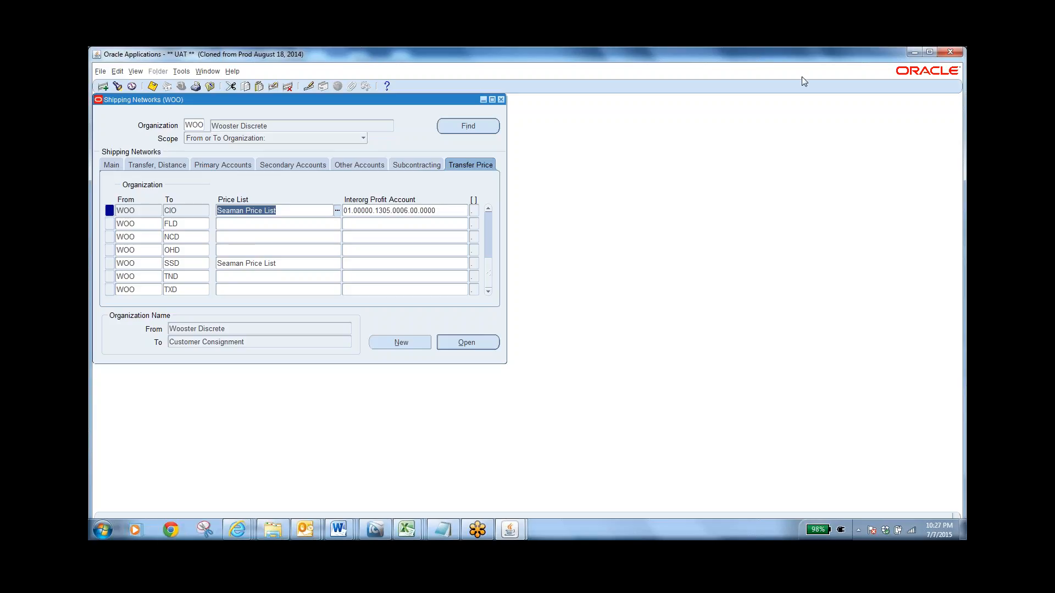
click(784, 63)
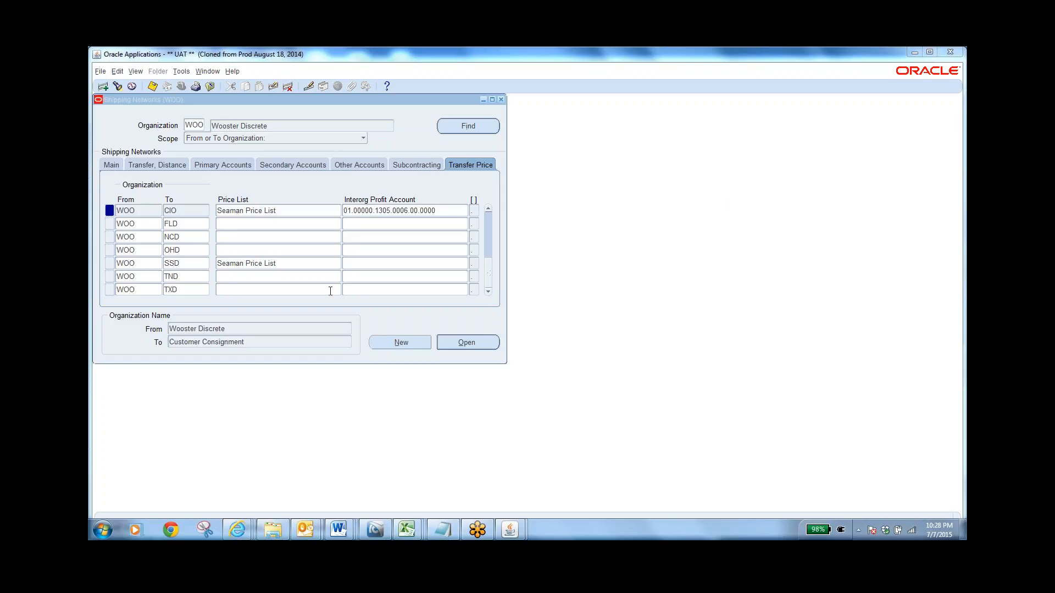
click(211, 86)
Switch the responsibility to SEA Purchasing Super User
click(114, 256)
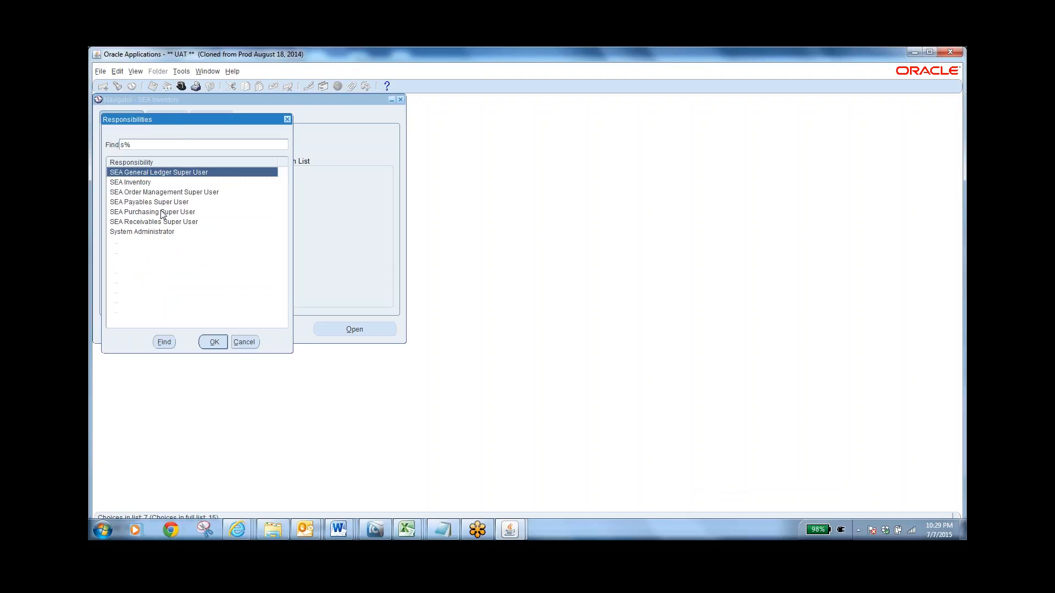
click(165, 212)
click(213, 342)
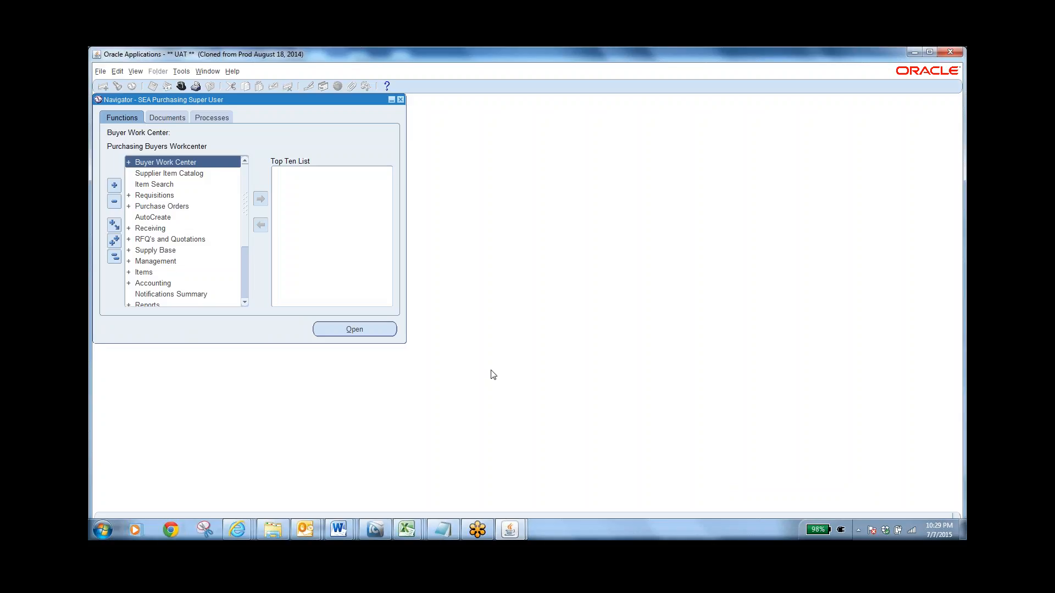
Expand the Supply Base functions and locate the Approved Supplier List function
double_click(149, 253)
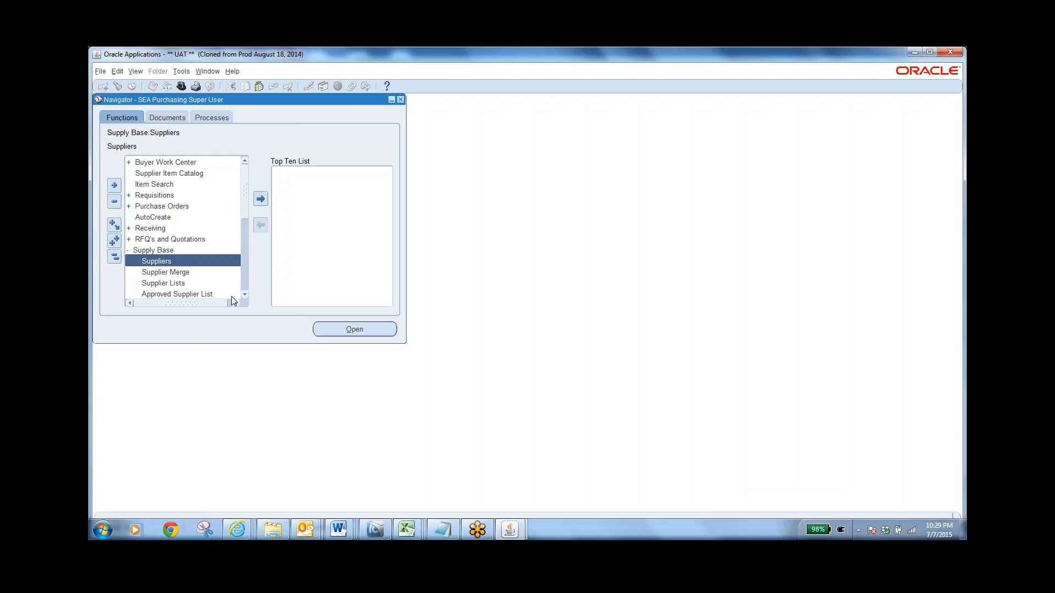
click(245, 295)
click(245, 295)
click(245, 295)
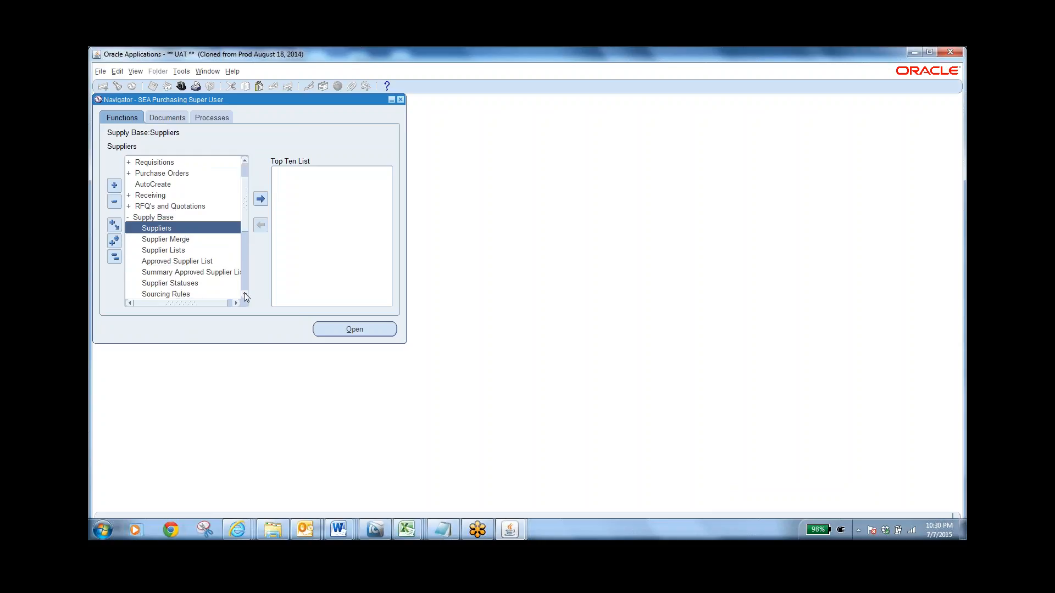
click(195, 264)
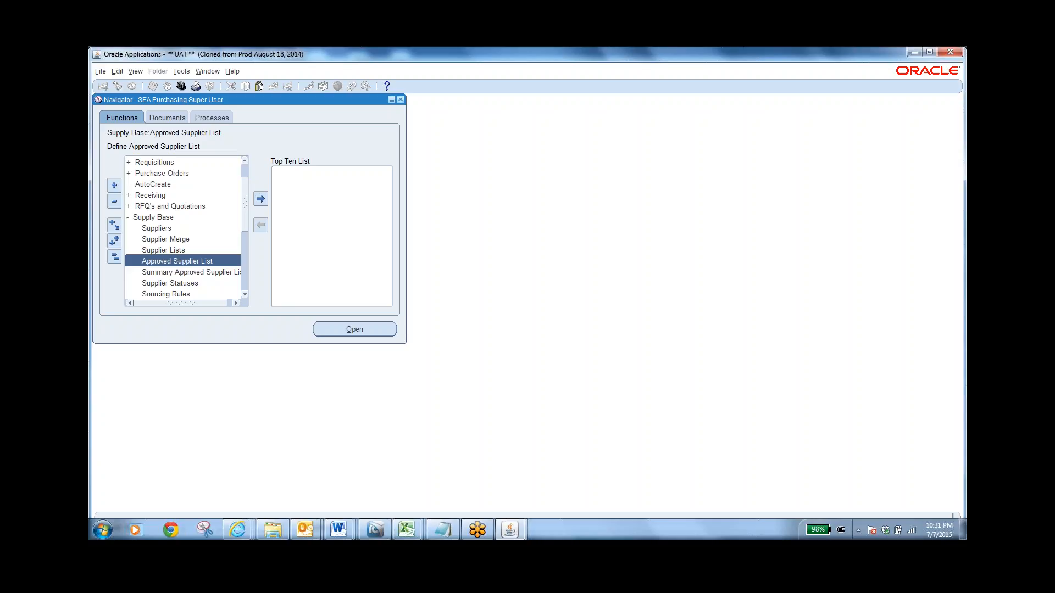
Collapse the function tree and open Organization Items from the Items group
click(114, 256)
double_click(142, 273)
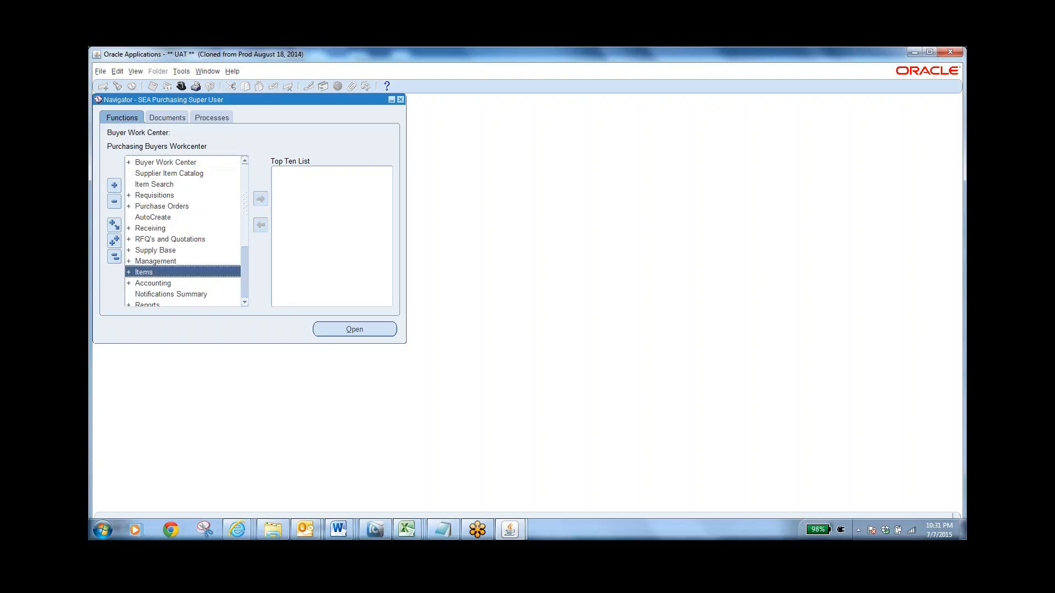
click(182, 282)
double_click(171, 294)
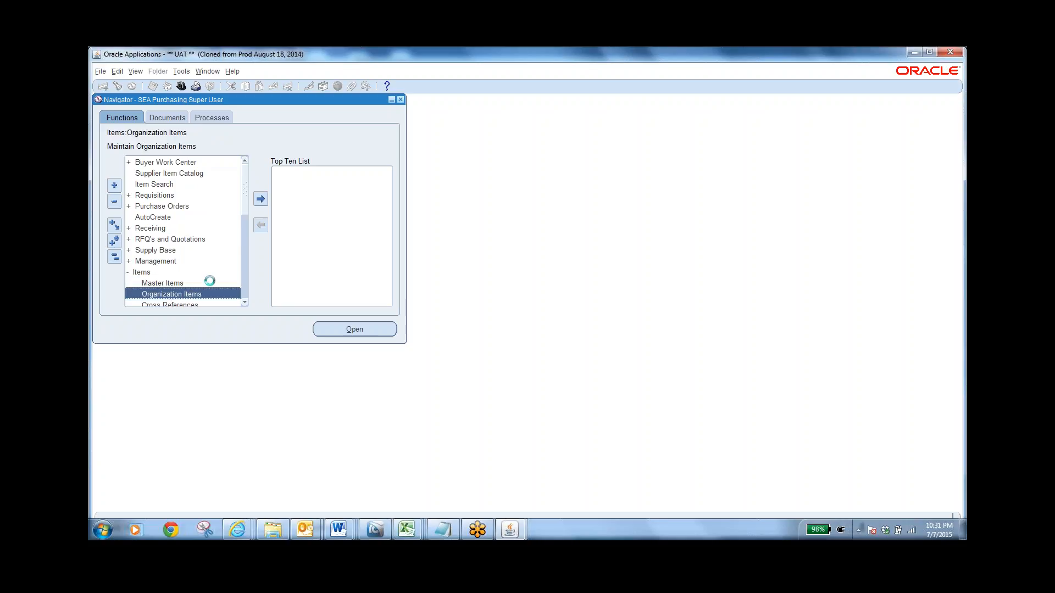
Copy item number 39354272A68 from the Trails file in Notepad and return to the UAT Oracle Applications window
click(447, 529)
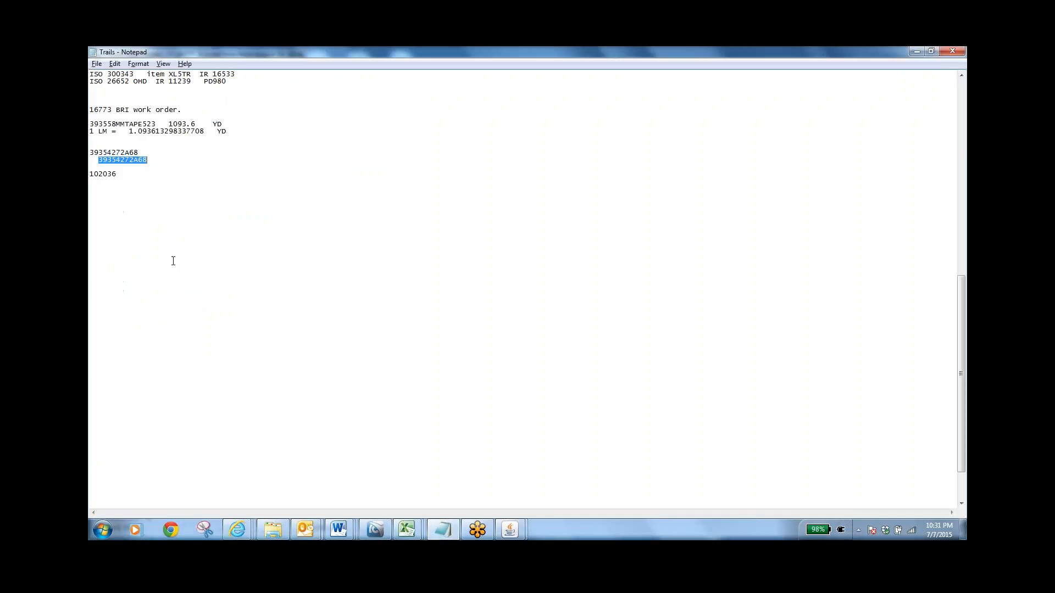
right_click(124, 160)
click(151, 196)
mouse_move(508, 527)
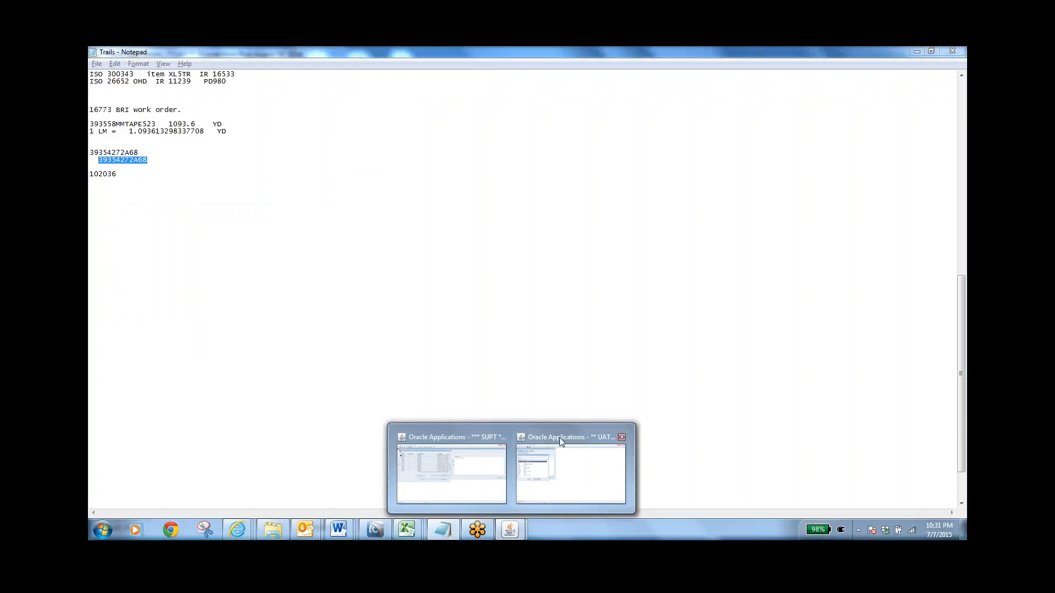
click(536, 476)
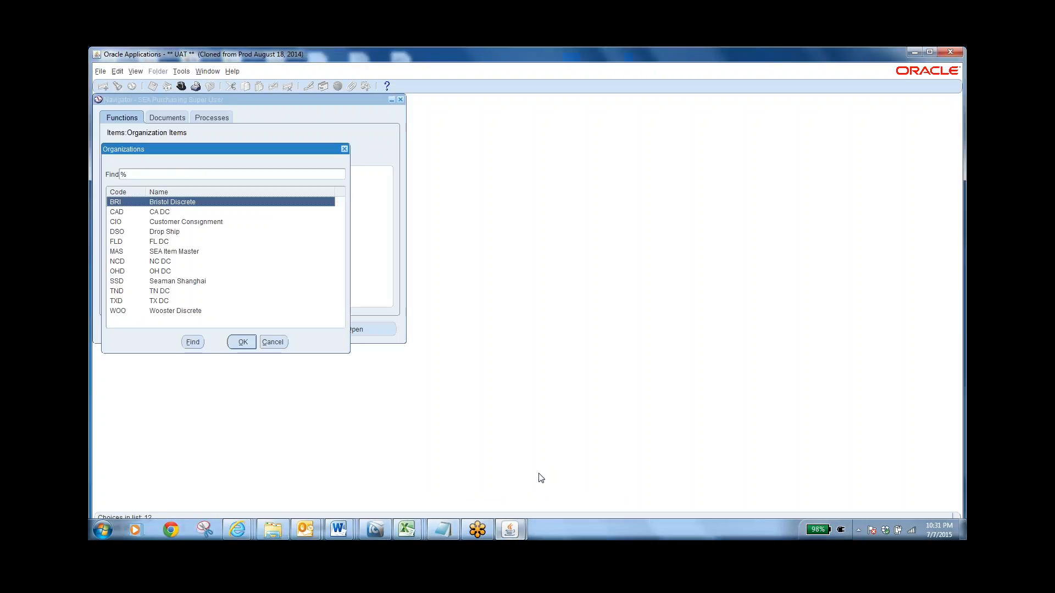
Find item 39354272A68 in organization WOO and review its Purchasing attributes, including Use Approved Supplier
click(183, 311)
click(240, 341)
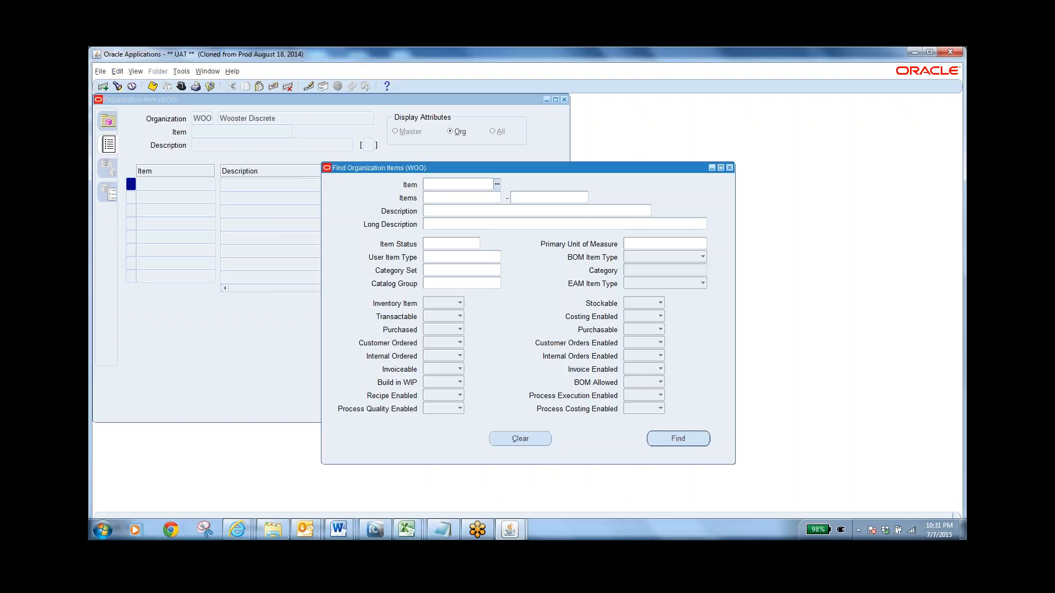
key(ctrl+v)
key(Tab)
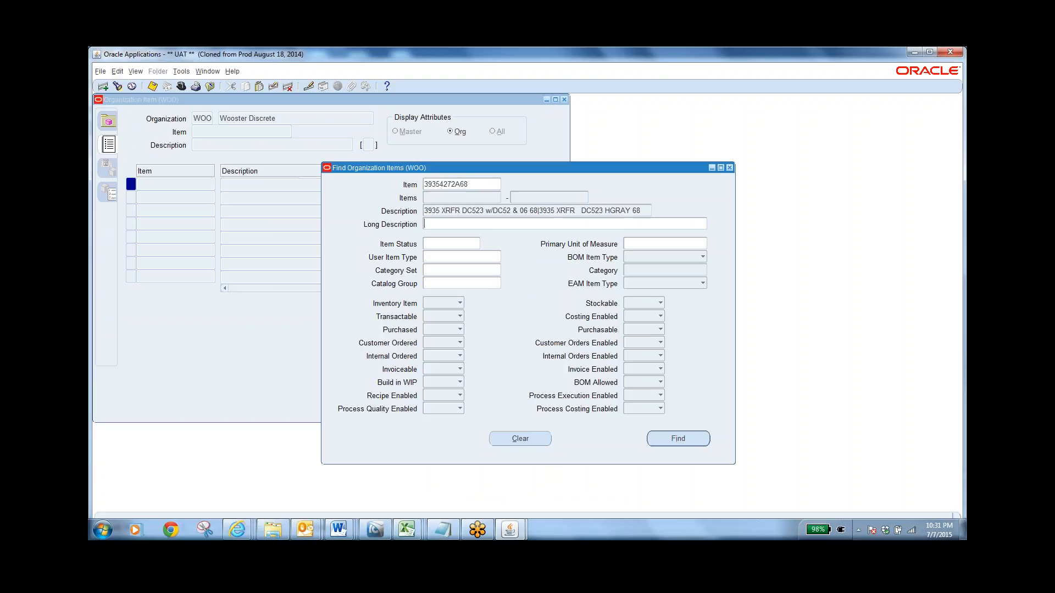
click(690, 443)
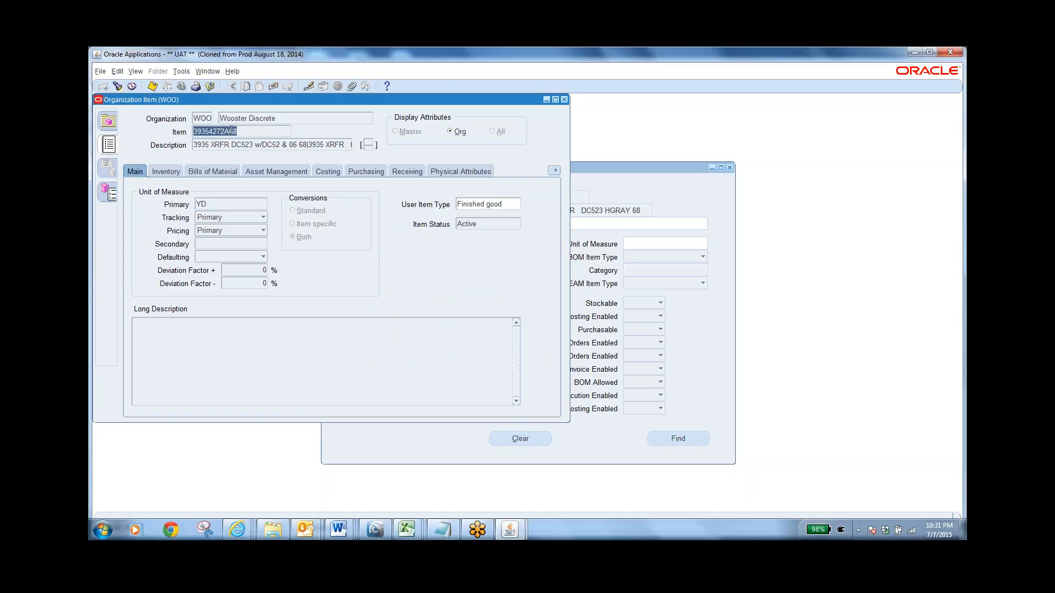
click(370, 173)
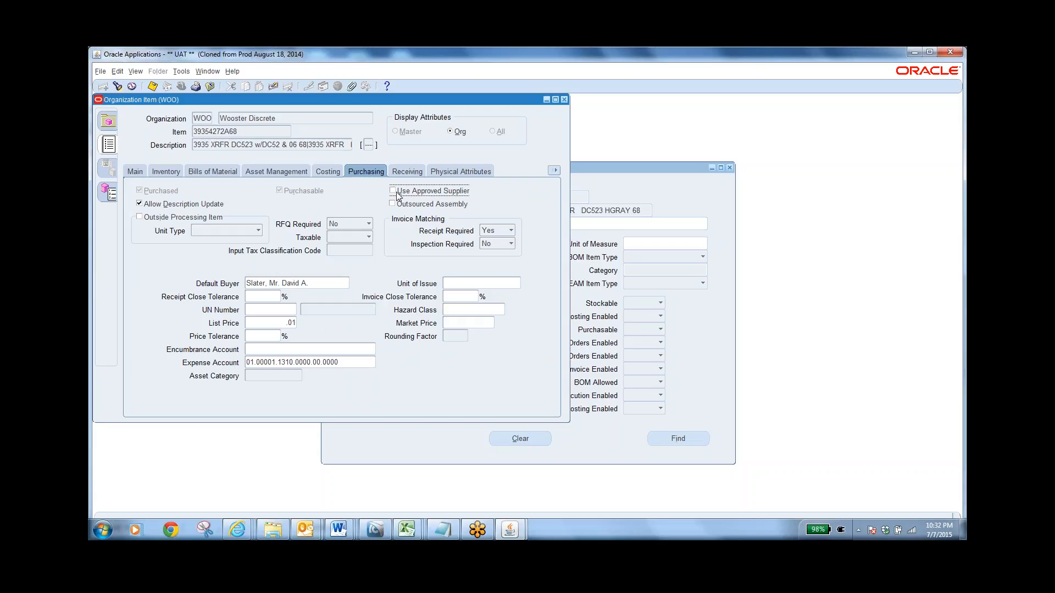
click(564, 99)
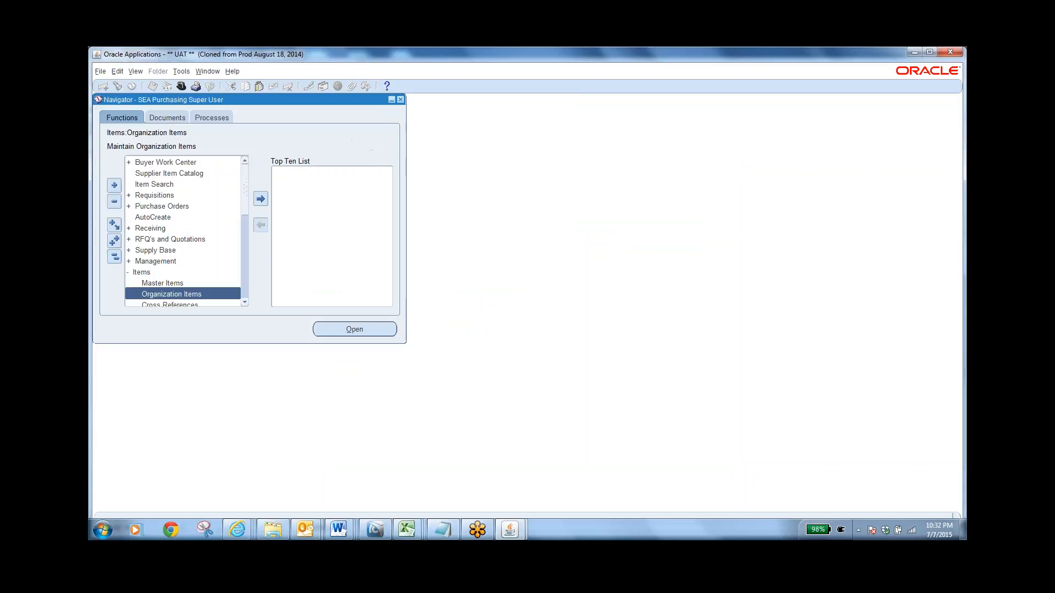
Collapse the function tree and open the Approved Supplier List from the Supply Base group
click(114, 256)
double_click(148, 250)
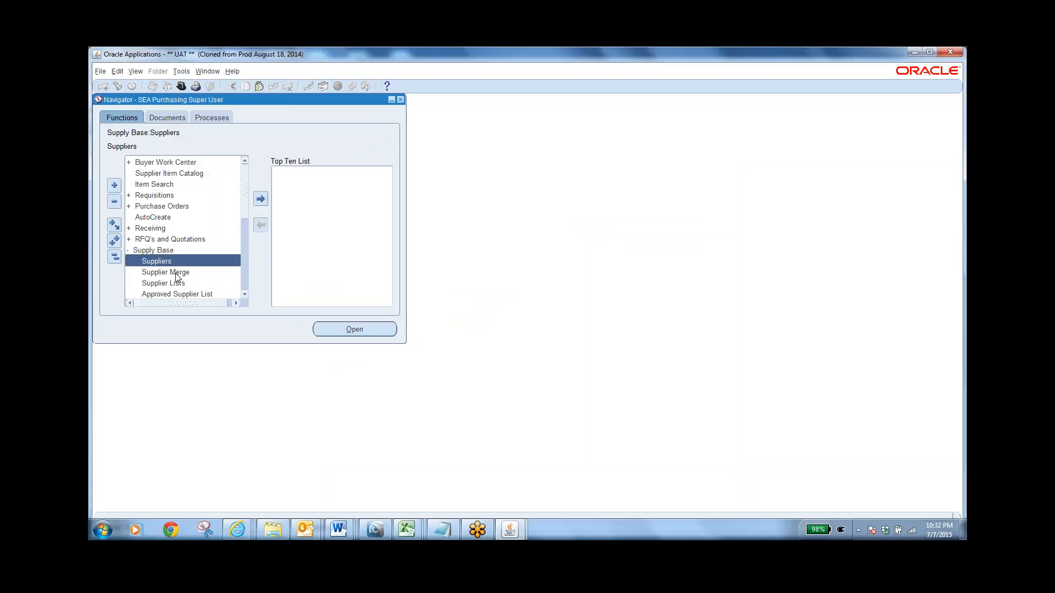
click(187, 295)
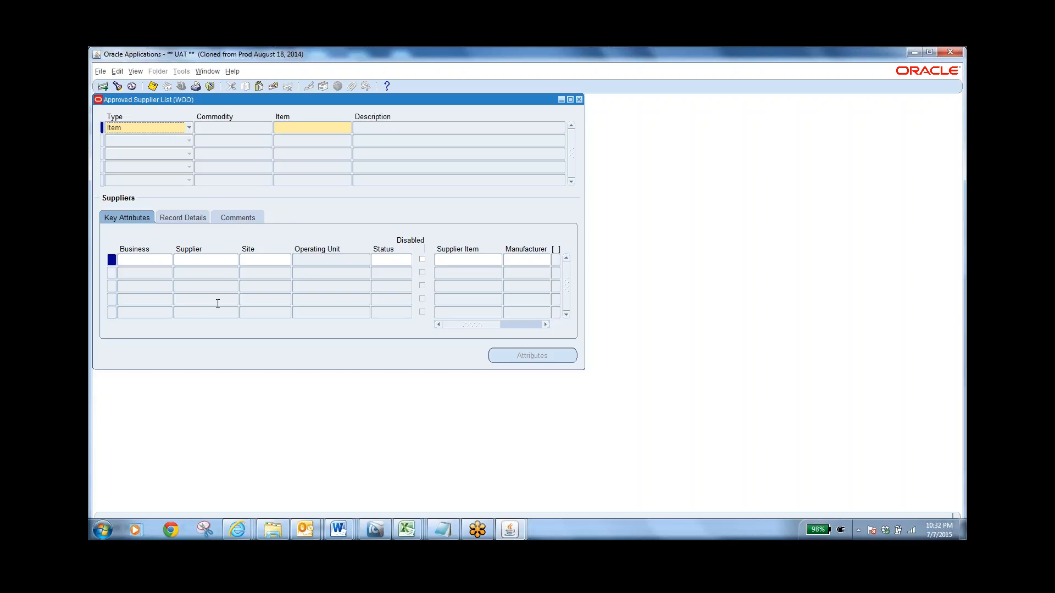
Review the supplier key attributes of the Approved Supplier List, from Status across to Review By, and close the form
click(384, 259)
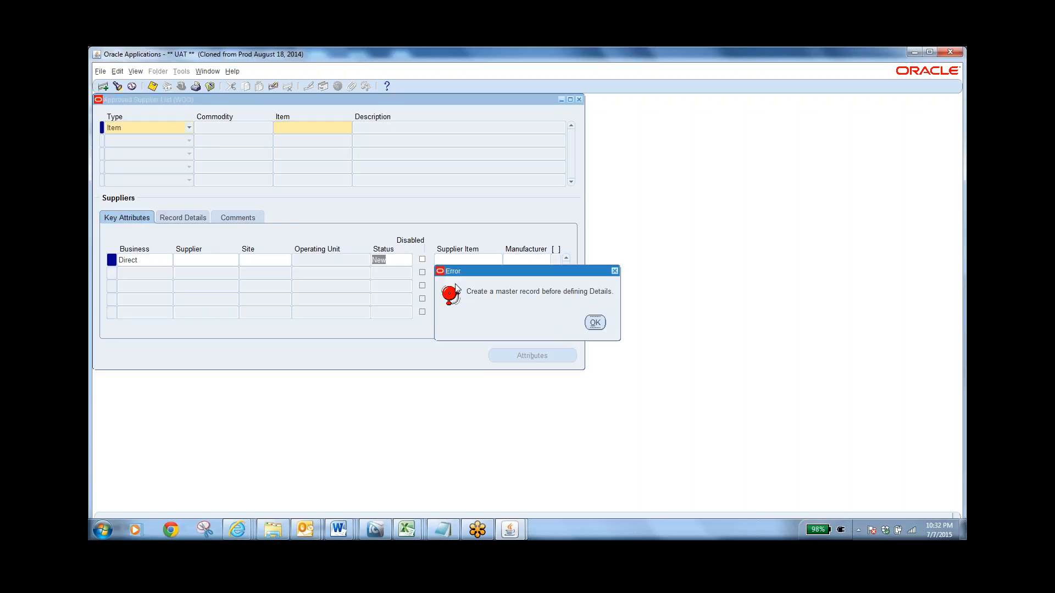
click(595, 323)
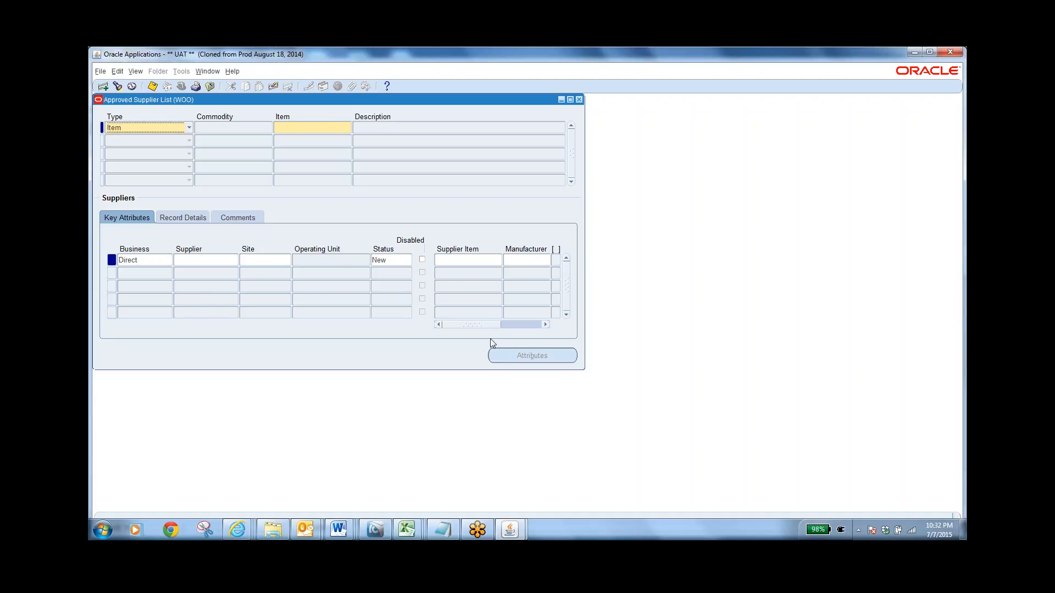
drag(491, 326, 541, 328)
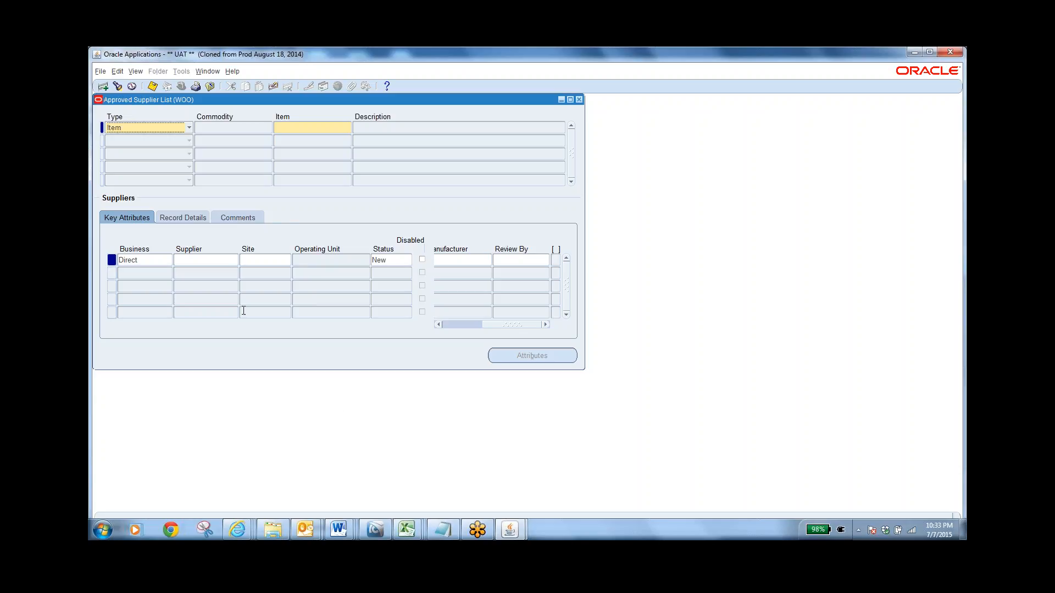
click(209, 87)
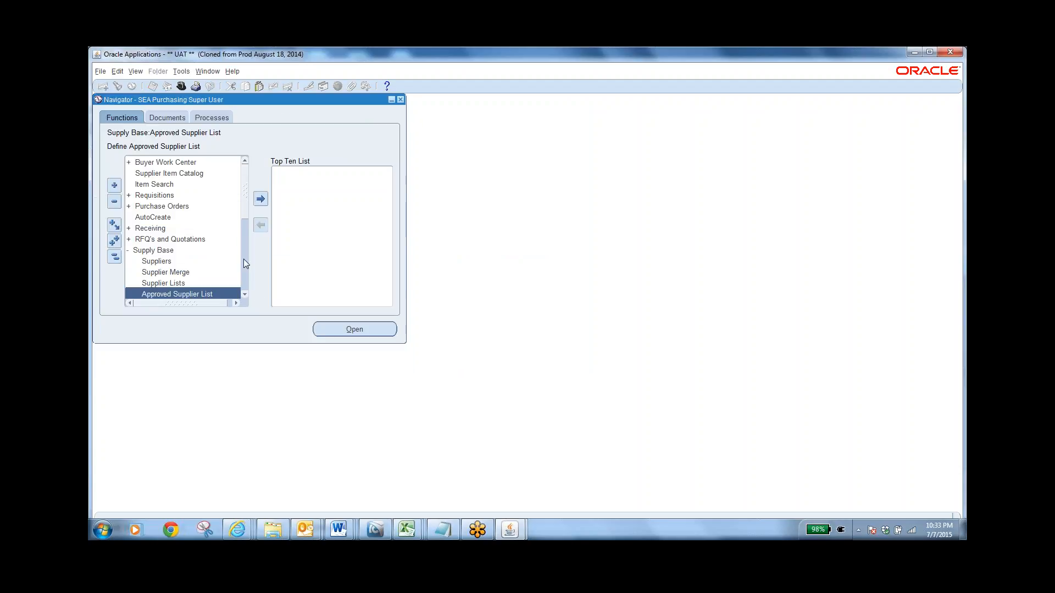
Open the Sourcing Rules form from the Supply Base functions
click(245, 295)
click(244, 295)
click(245, 295)
click(245, 295)
click(244, 295)
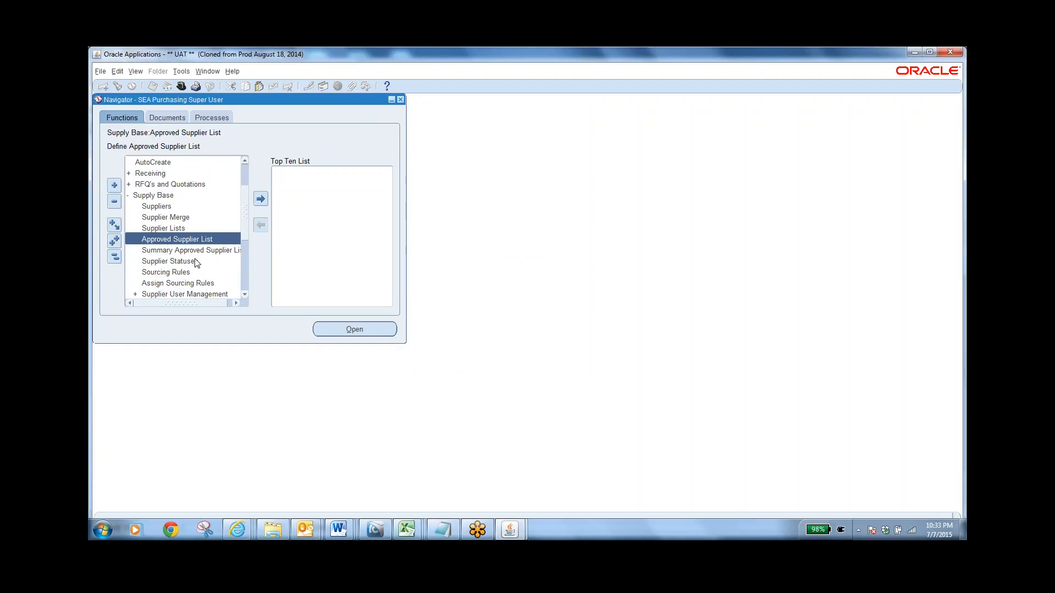
double_click(180, 272)
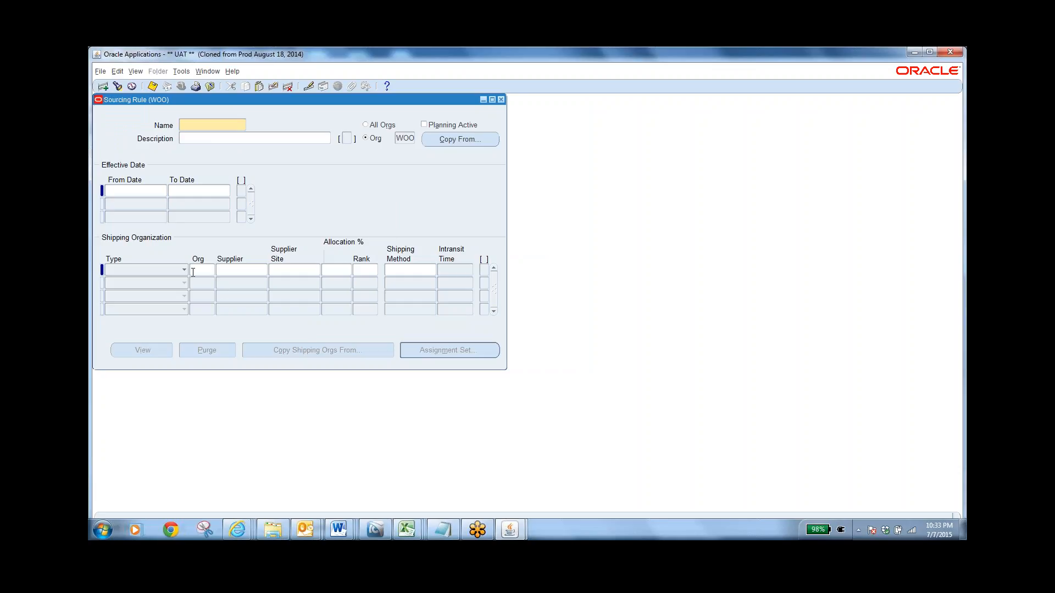
Review the Transfer From, Make At and Buy From types available for a WOO sourcing rule, and close the form
click(177, 271)
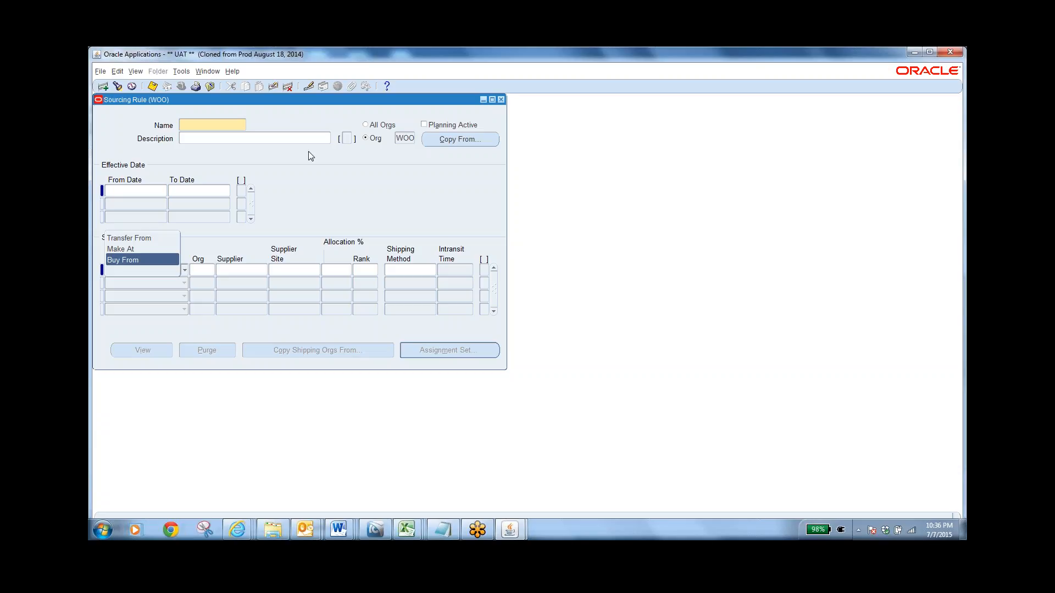
click(210, 88)
click(552, 333)
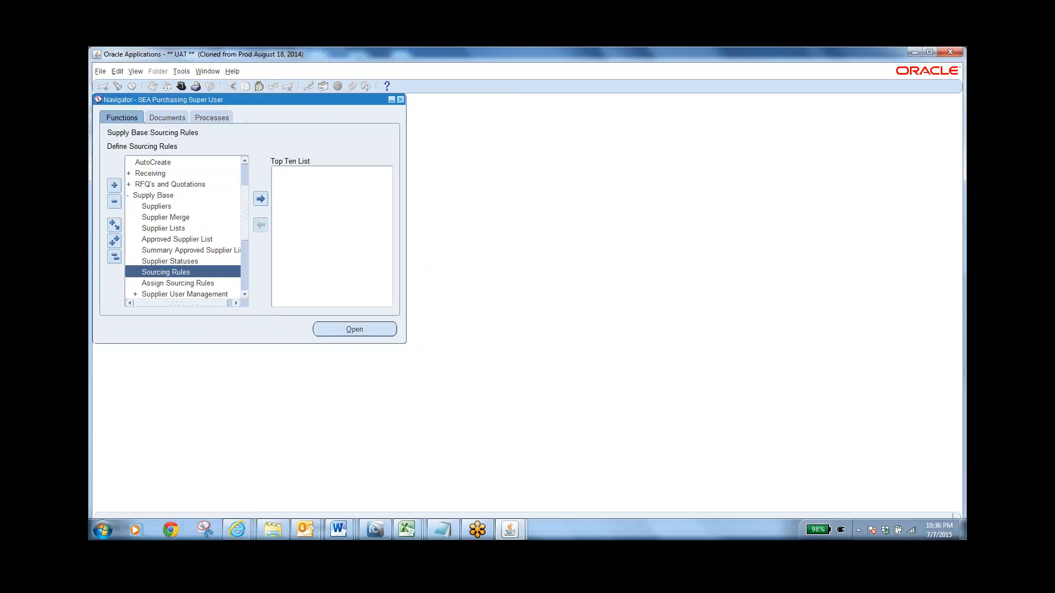
Open Assign Sourcing Rules from the Supply Base functions and query all existing assignment sets
click(245, 295)
click(245, 295)
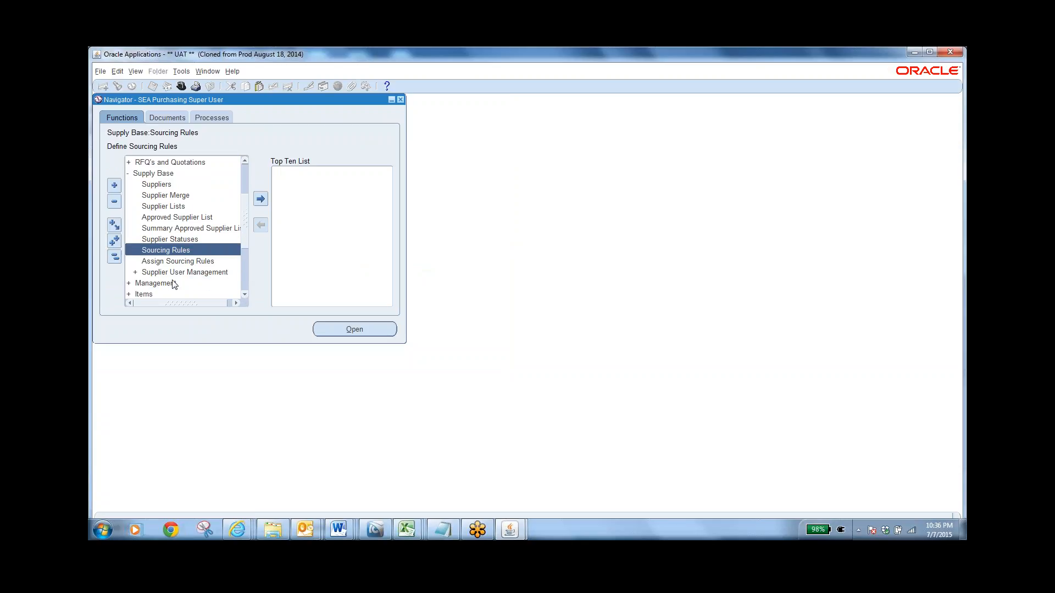
click(183, 262)
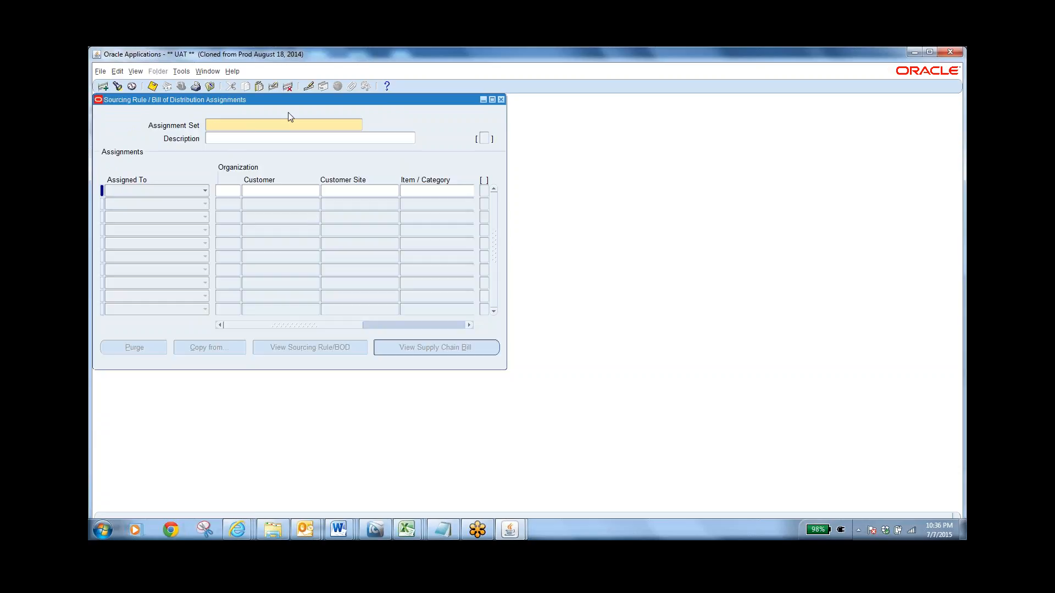
key(F11)
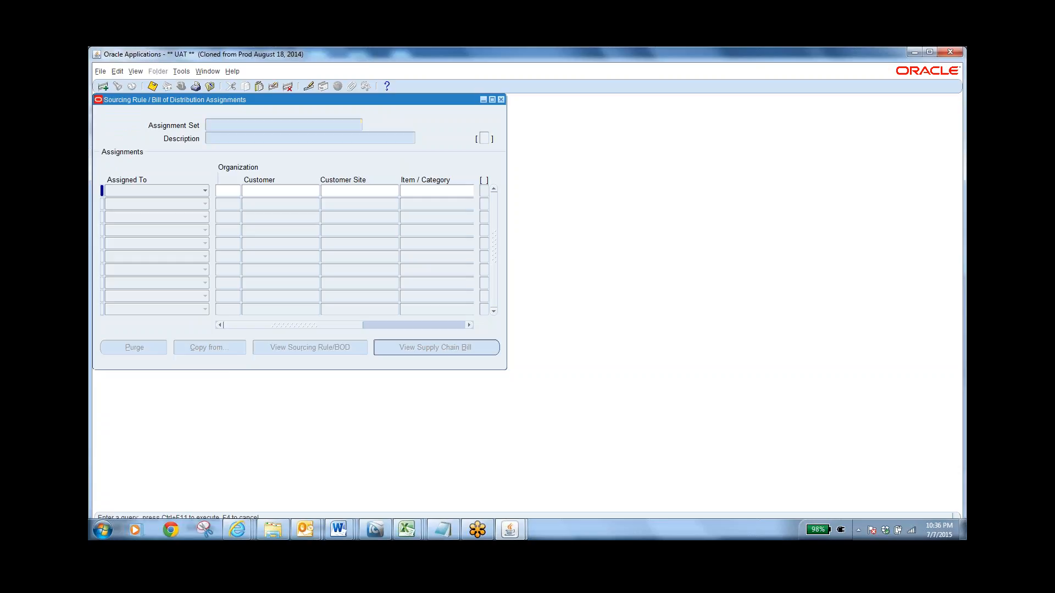
key(ctrl+F11)
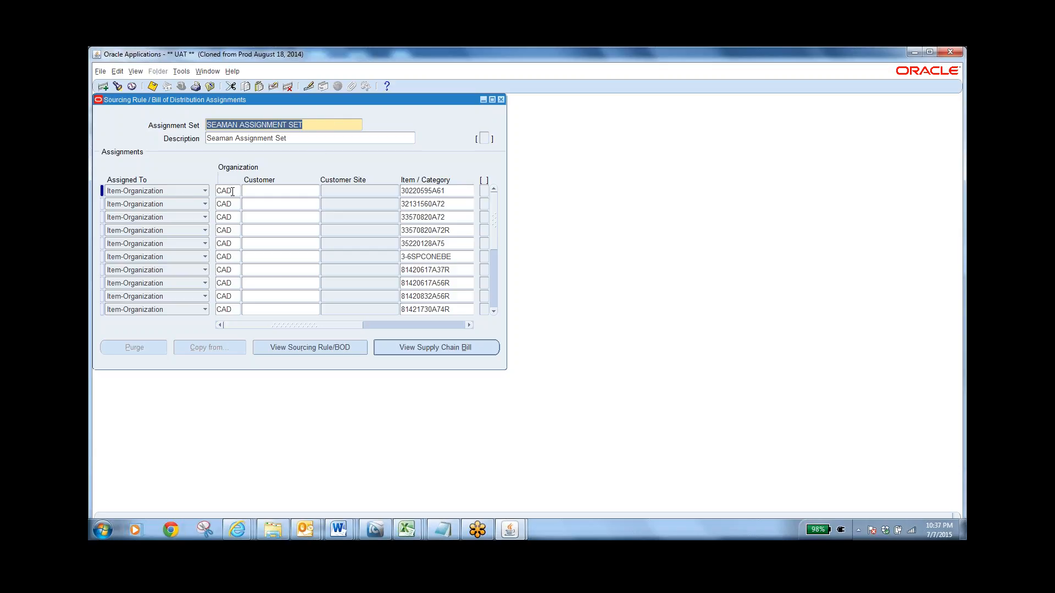
Review the sourcing rules assigned in SEAMAN ASSIGNMENT SET and the details of CAD's Transfer_From_NCD rule, and close both forms
drag(309, 322, 461, 331)
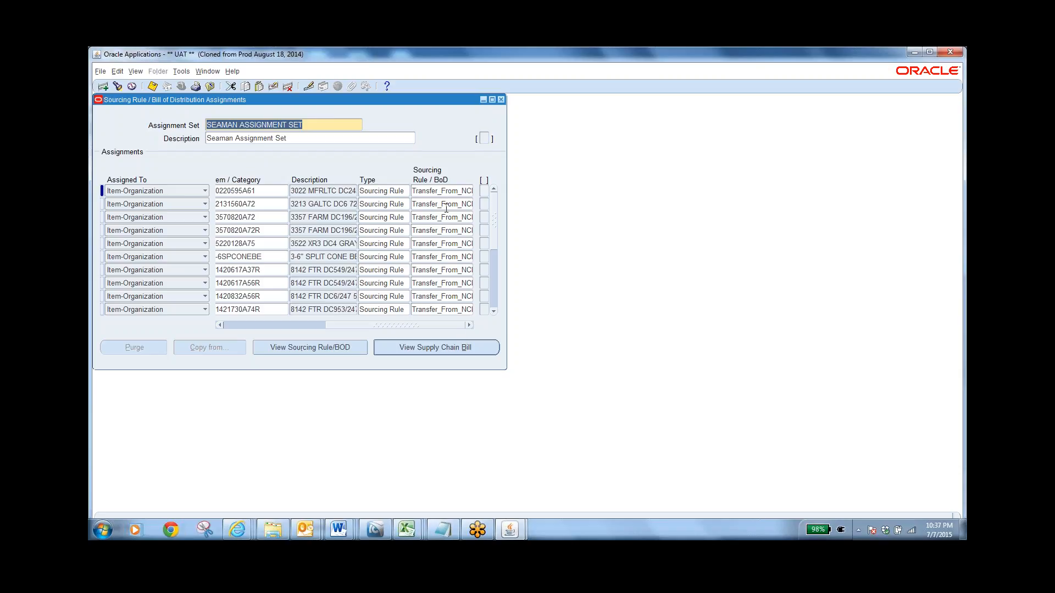
click(316, 347)
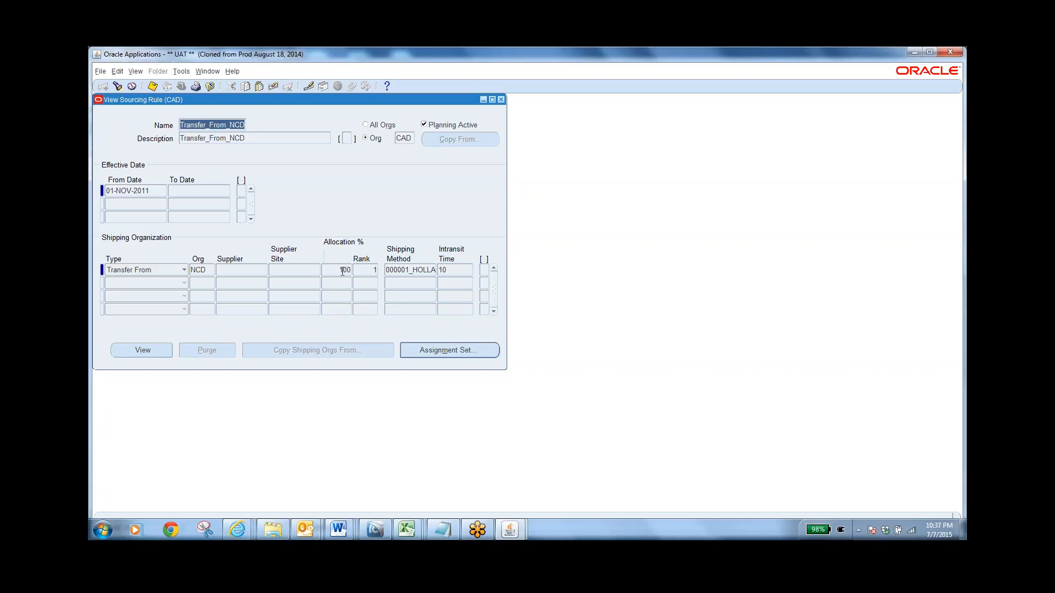
click(500, 100)
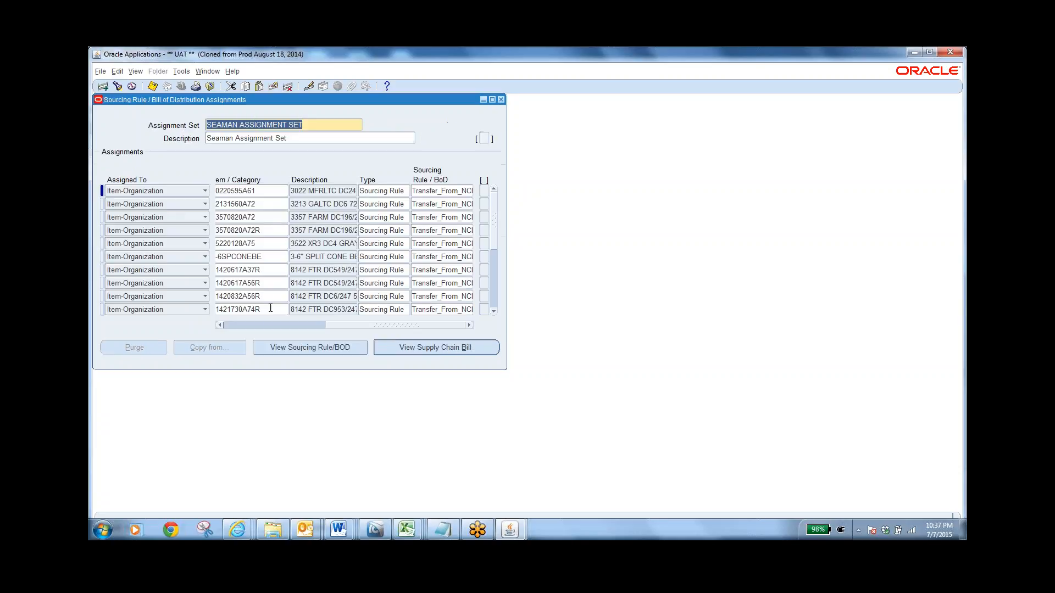
click(500, 100)
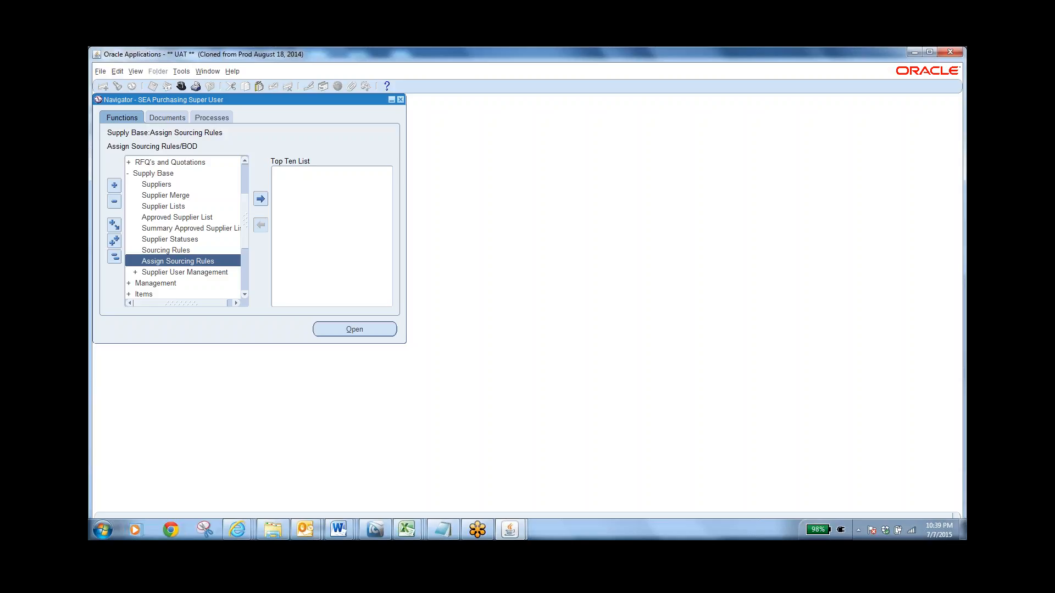
Collapse the whole Navigator function tree and minimize the Oracle and Notepad windows to reach the desktop
click(114, 256)
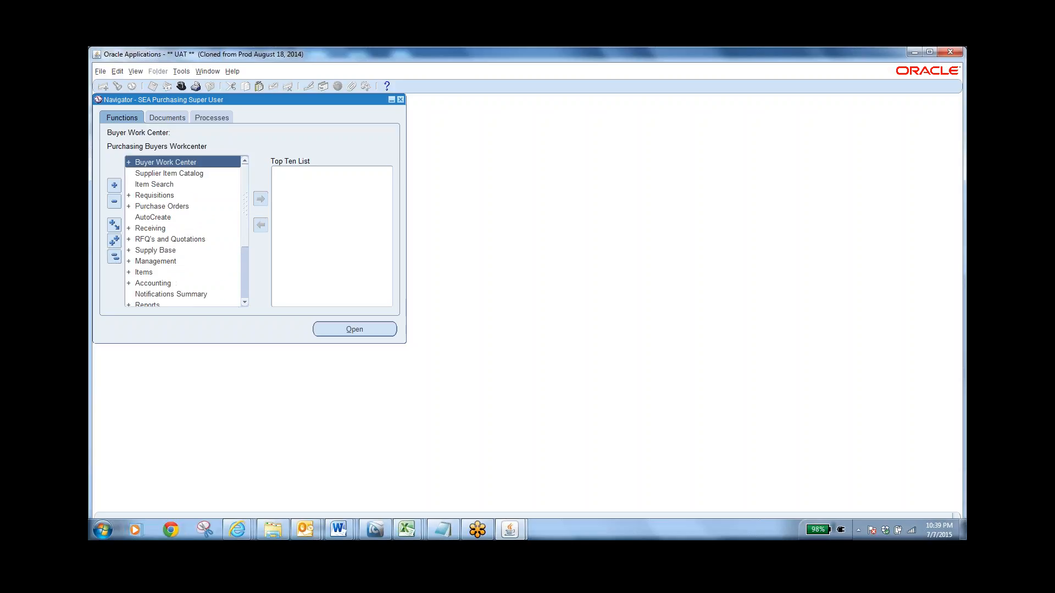
click(907, 57)
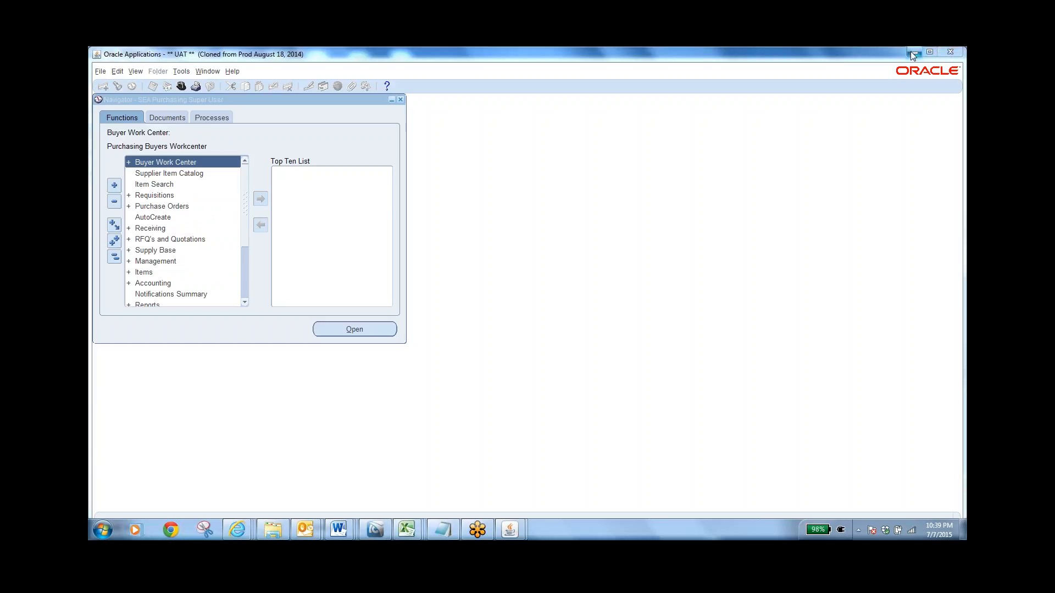
click(914, 52)
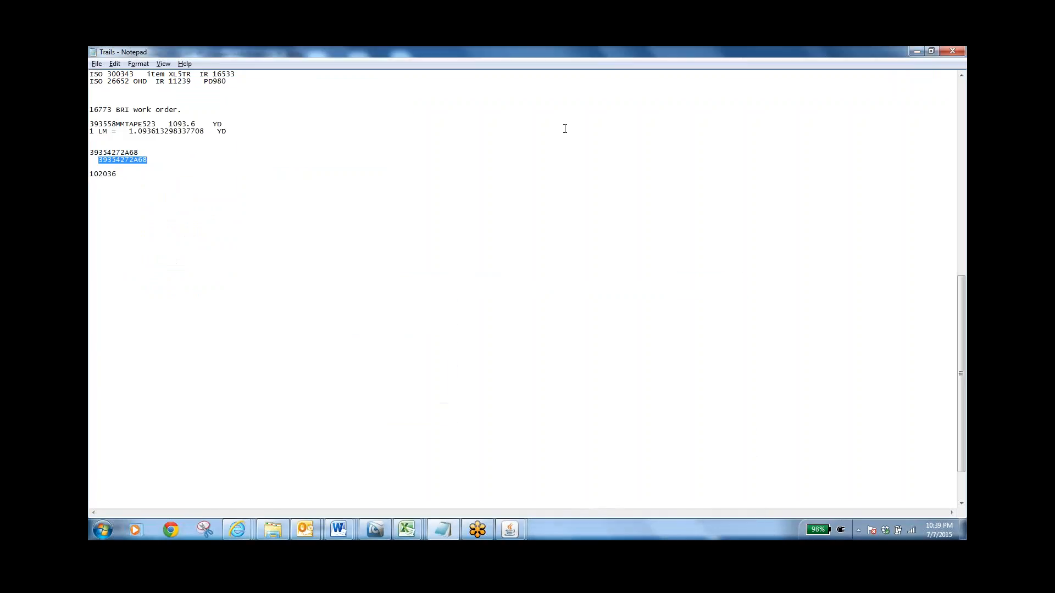
click(916, 52)
click(916, 52)
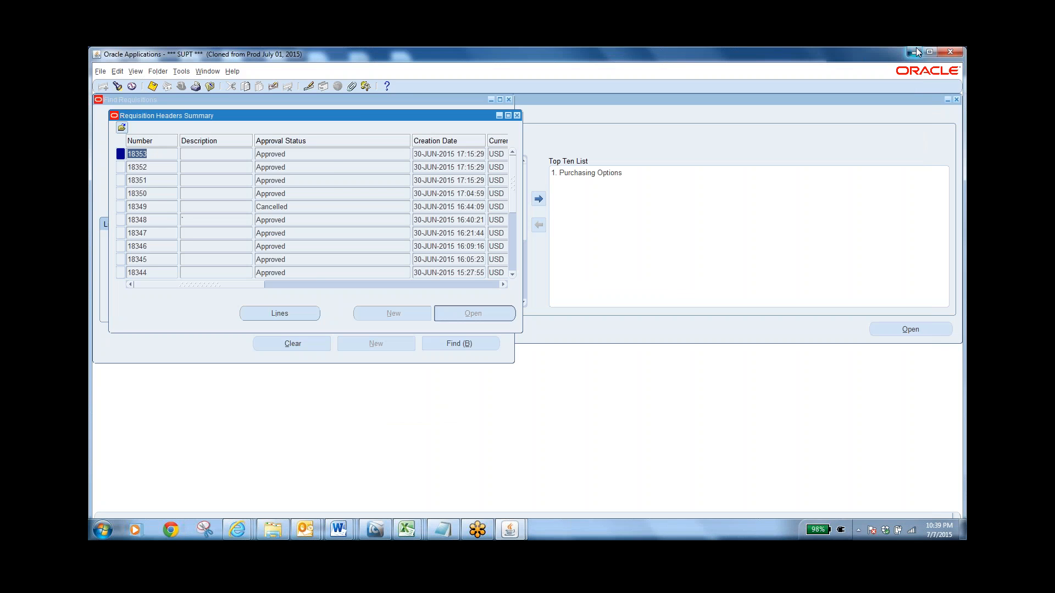
click(916, 47)
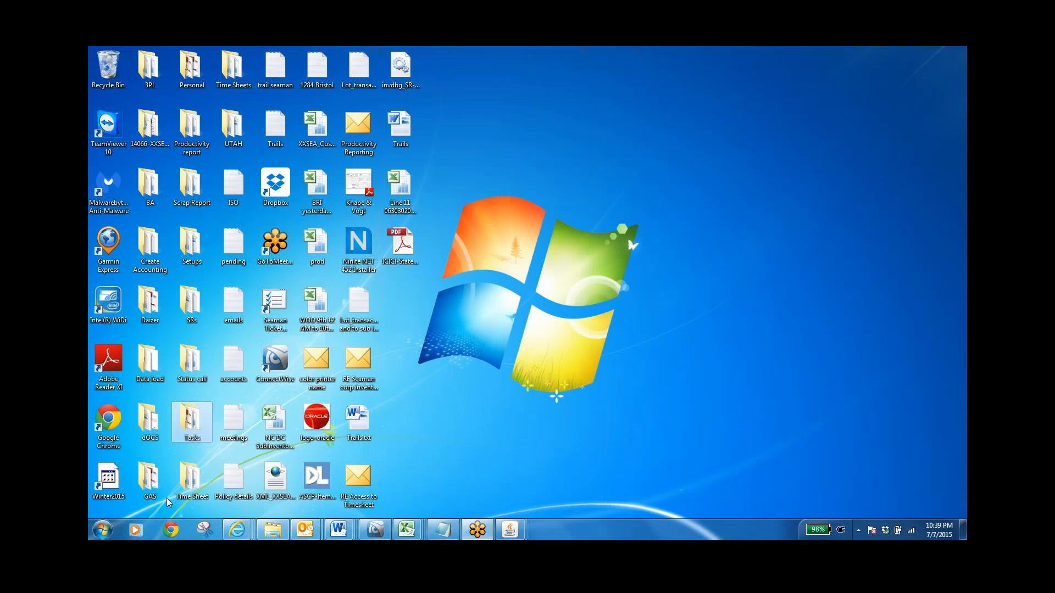
Switch to Internet Explorer, start a new browser window and go to google.com
mouse_move(237, 531)
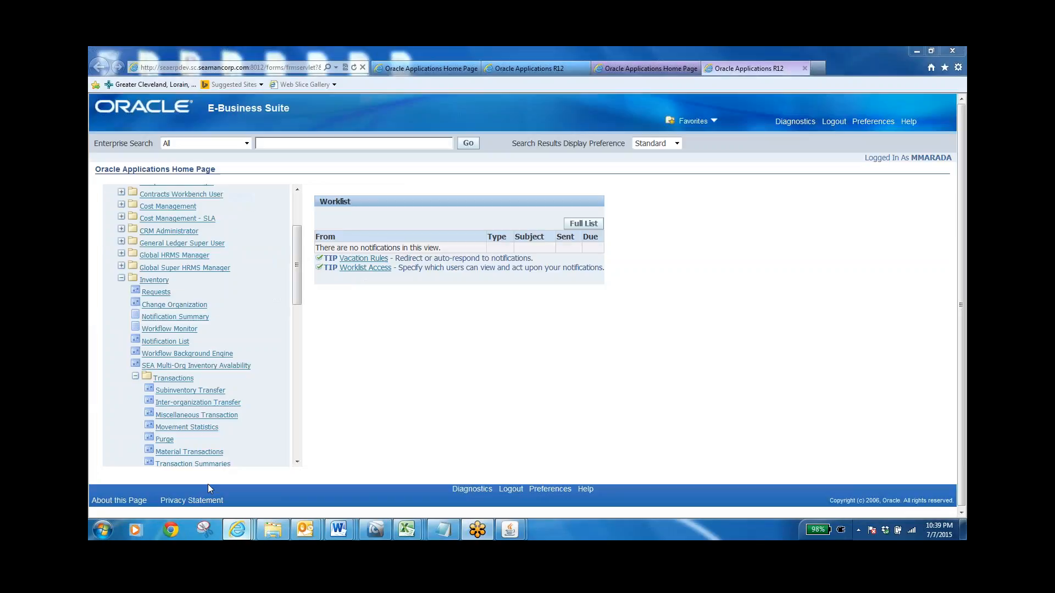
click(208, 484)
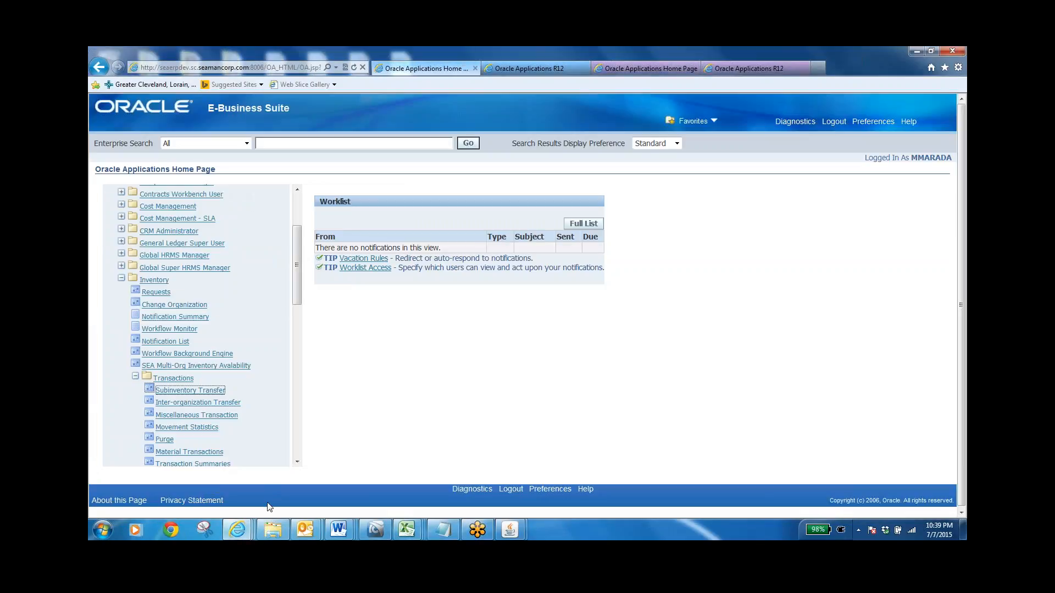
mouse_move(236, 531)
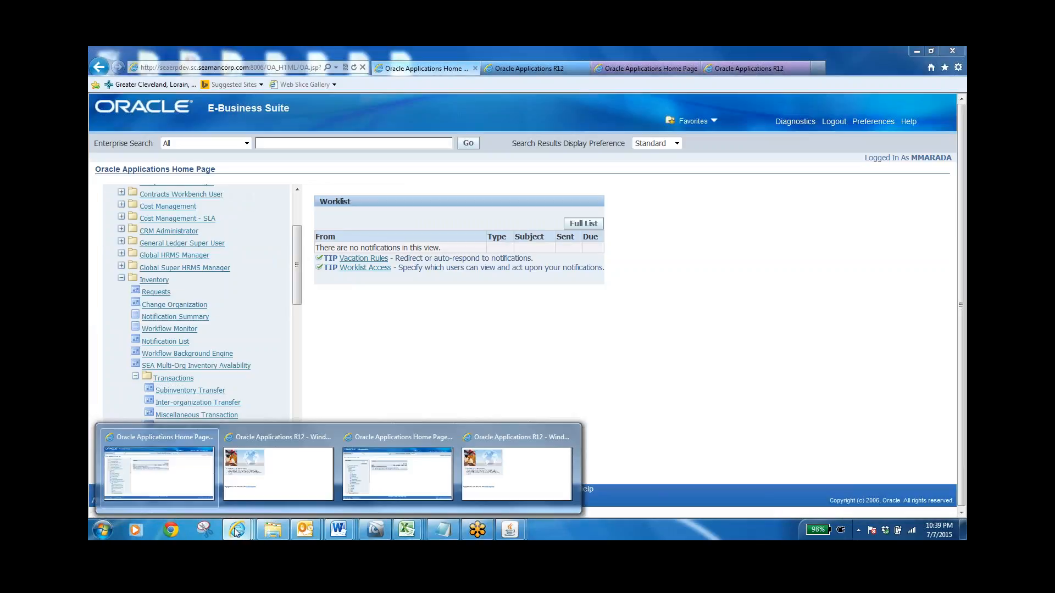
click(276, 461)
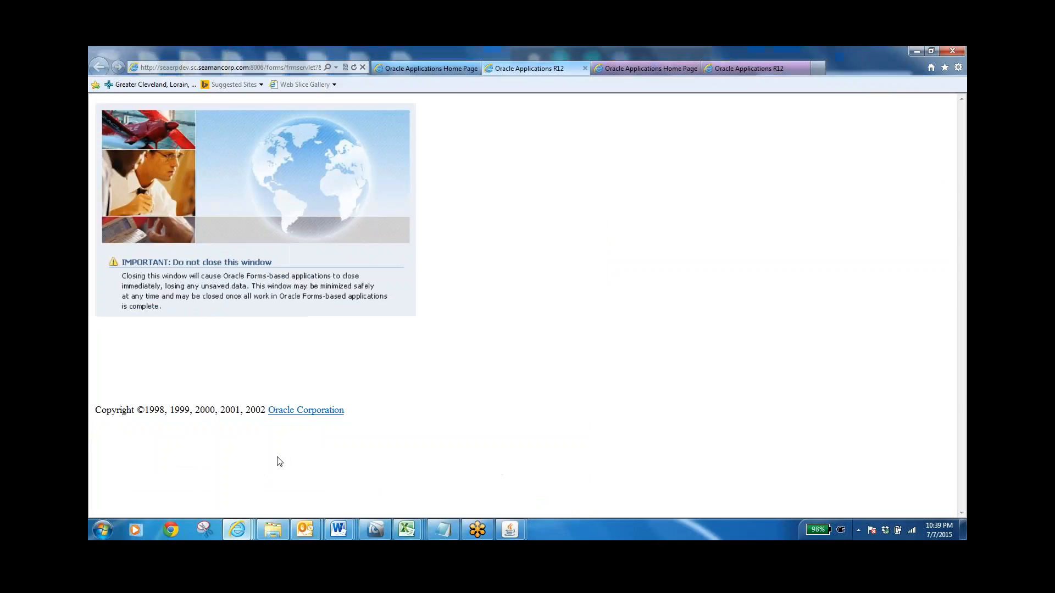
right_click(239, 529)
click(249, 473)
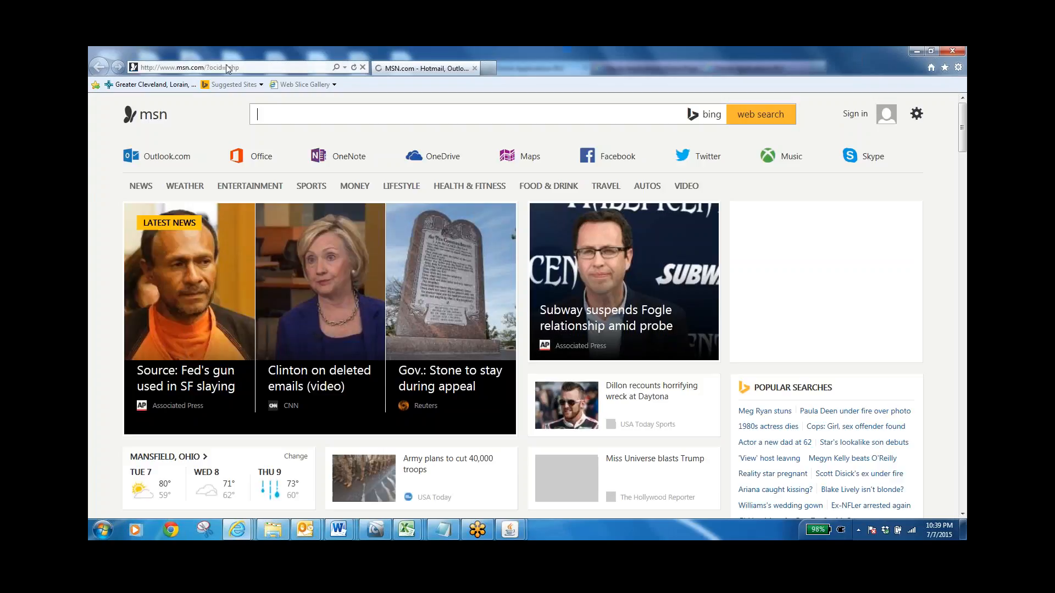
text(g)
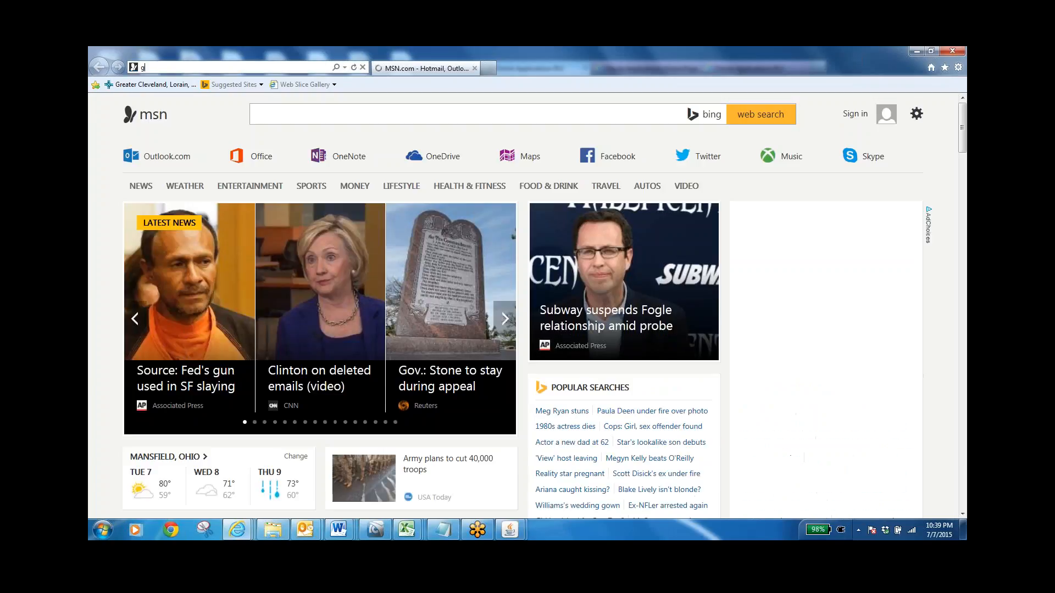
text(oogle.com)
key(Return)
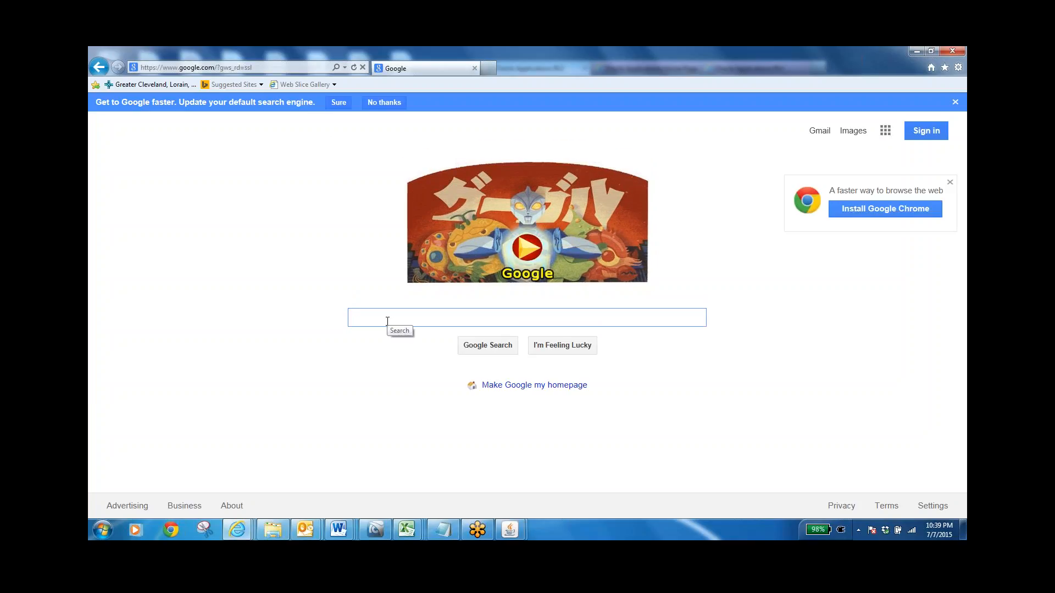
Search Google for "my oracle support" and open the My Oracle Support site
text(my orac)
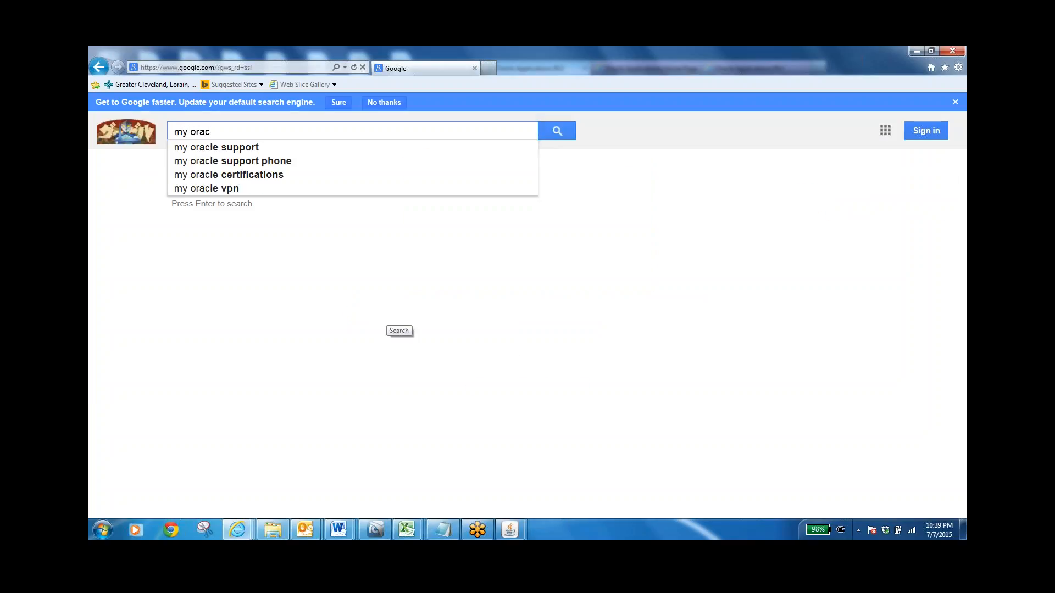
text(le suppor)
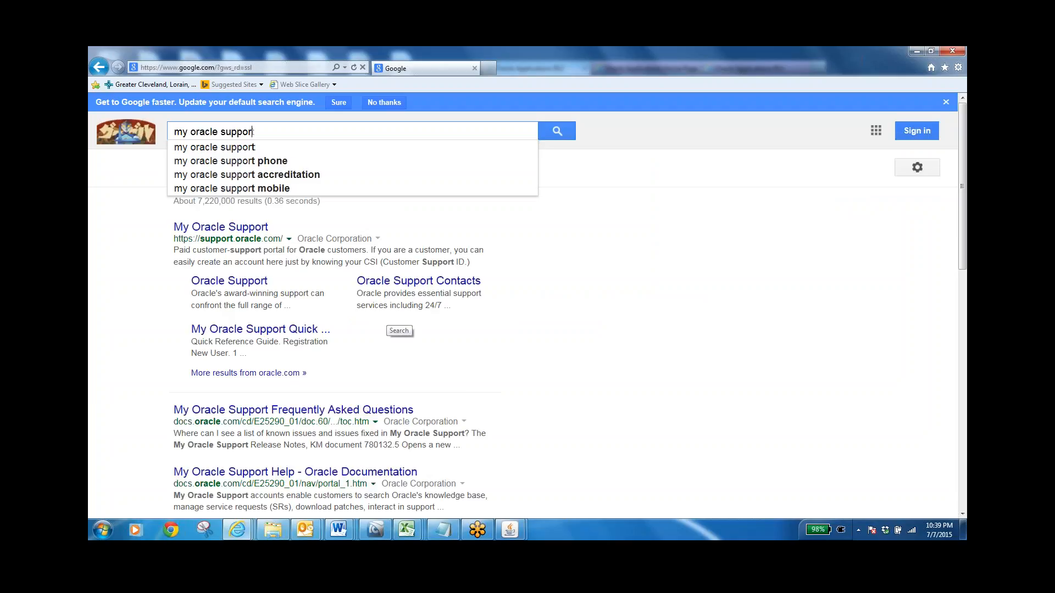
text(t)
key(Return)
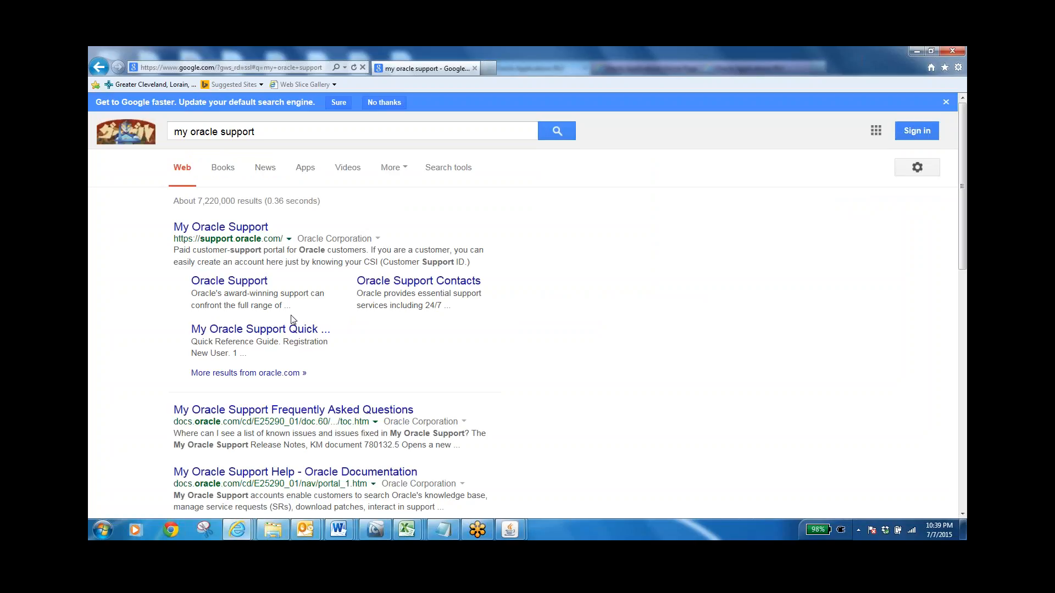
click(226, 229)
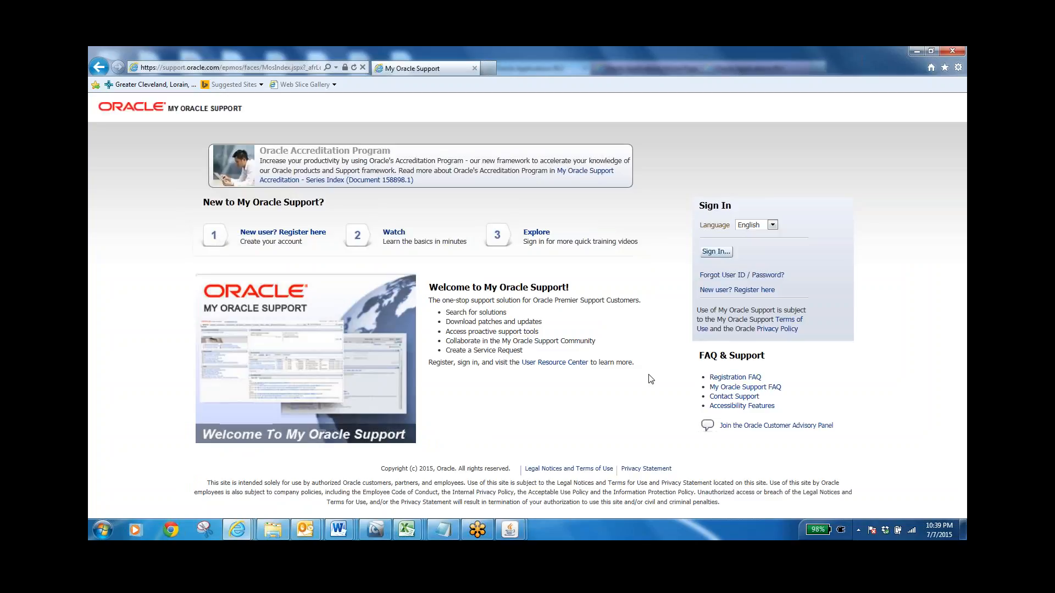
Go to the Oracle sign-in page, review the fields of the account creation form, and return to the previous page
click(718, 252)
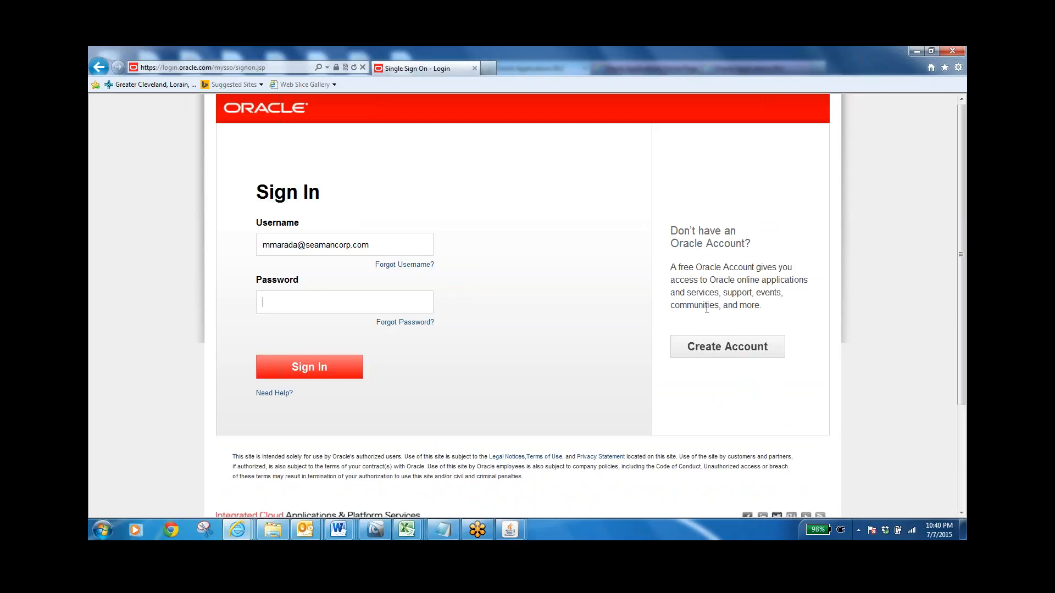
click(718, 346)
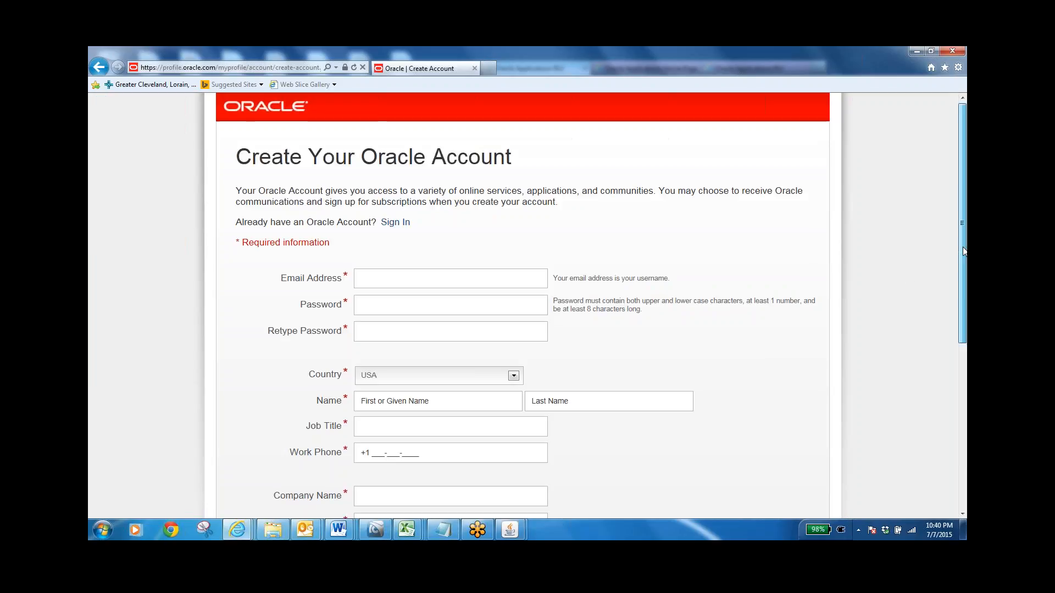
drag(962, 249, 965, 389)
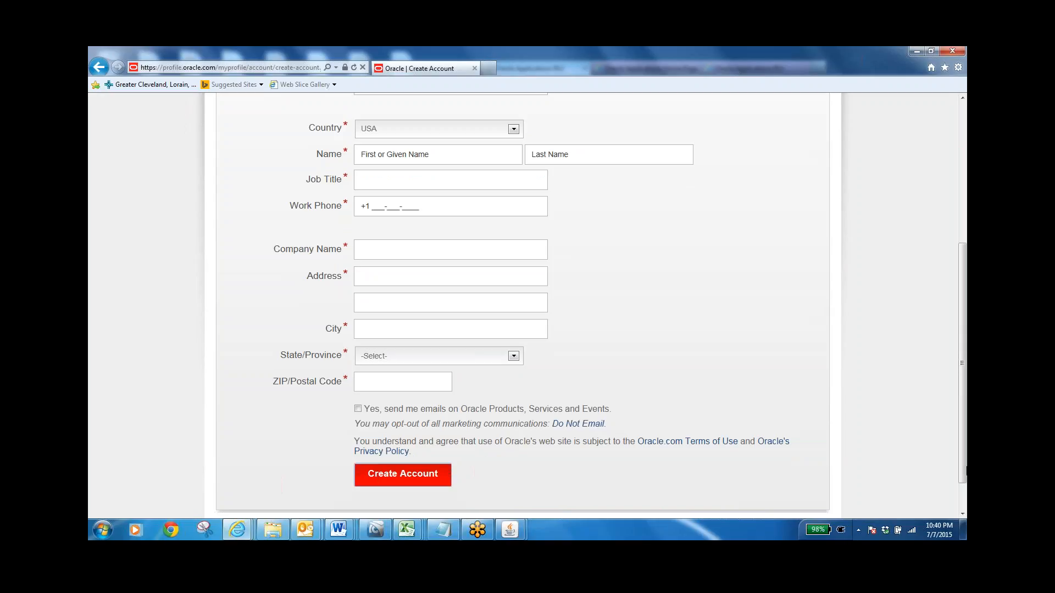
click(962, 118)
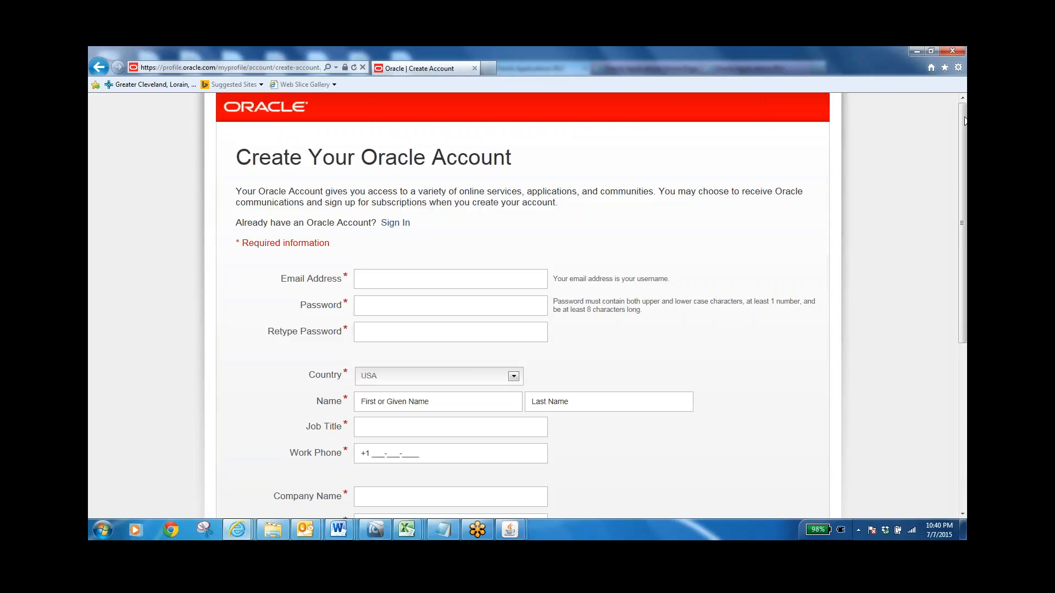
click(99, 67)
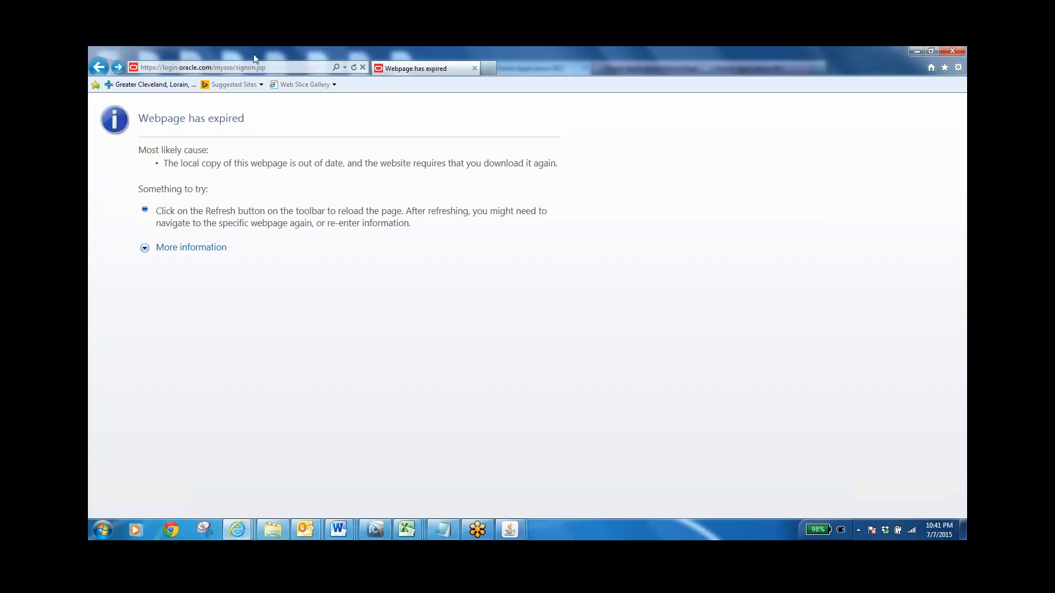
Search the web for "my oracle account" using the browser's suggestion and open the Oracle Single Sign On login result
click(241, 68)
text(my)
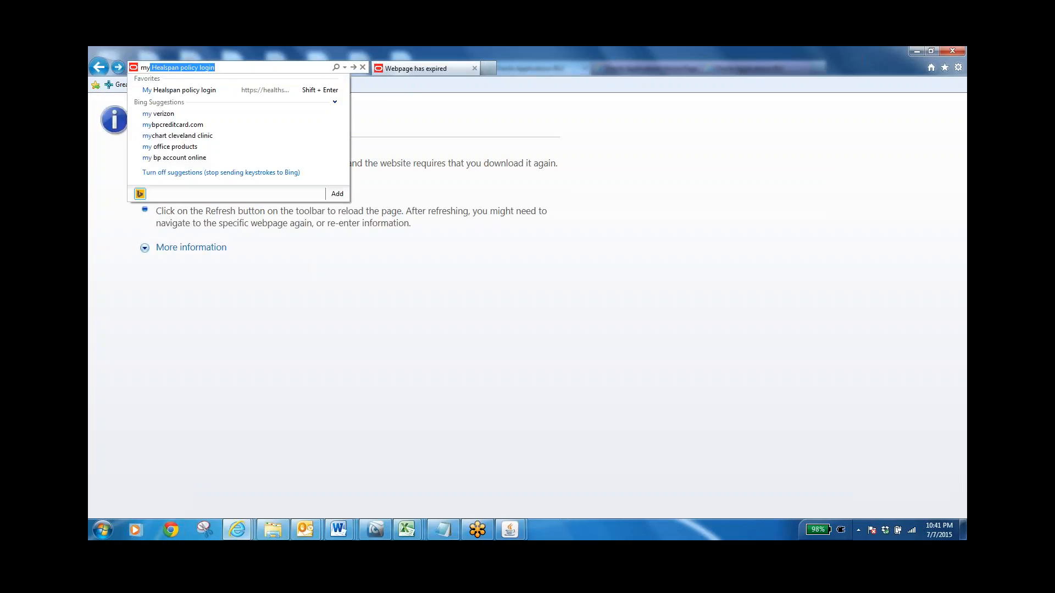
text(ora)
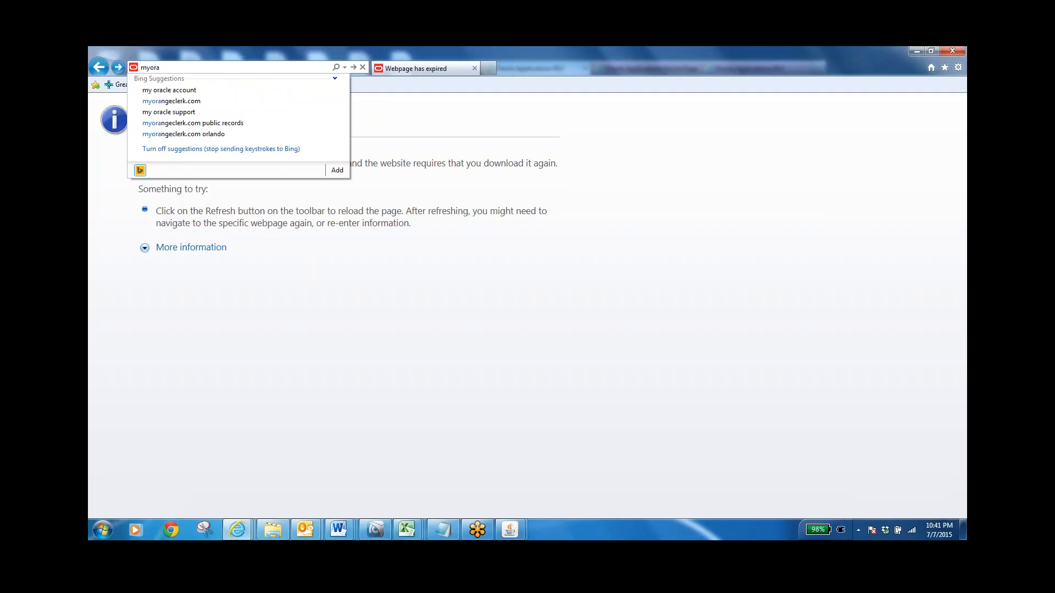
click(195, 92)
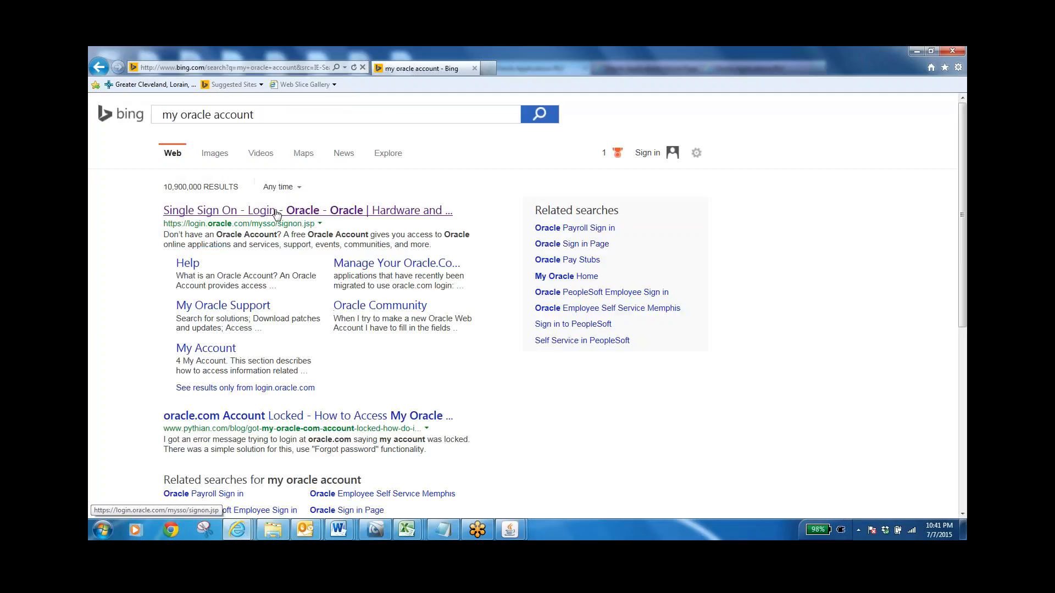
click(269, 211)
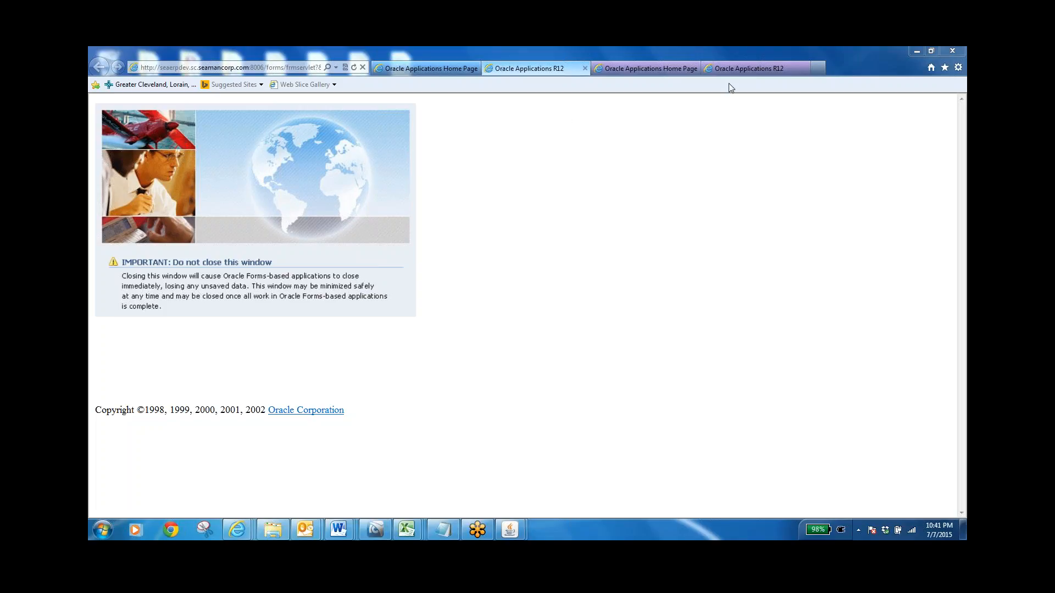
Show the desktop, launch ConnectWise and log in by entering the account password
key(super+d)
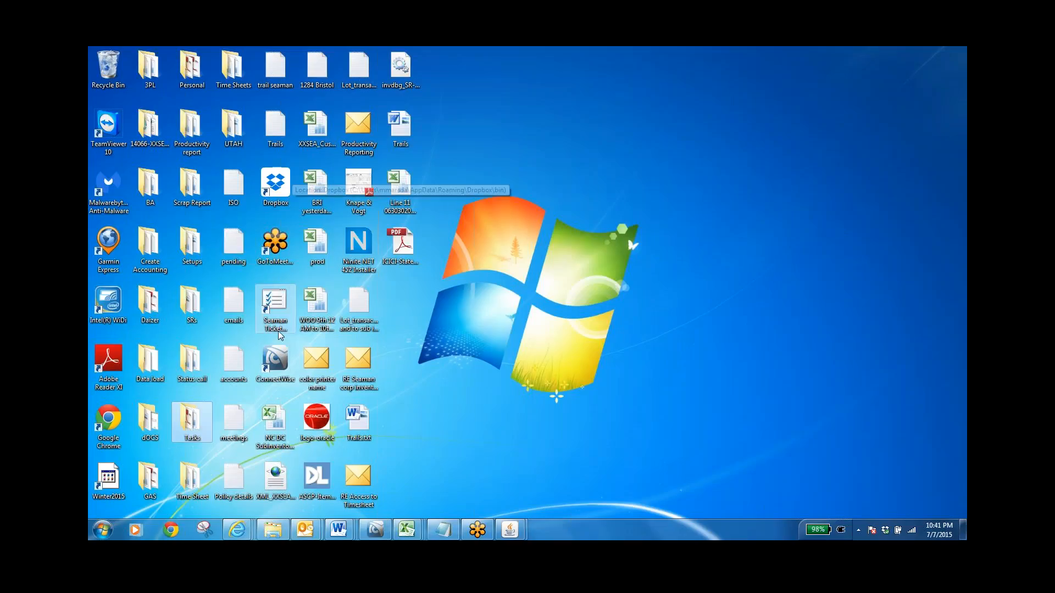
click(276, 371)
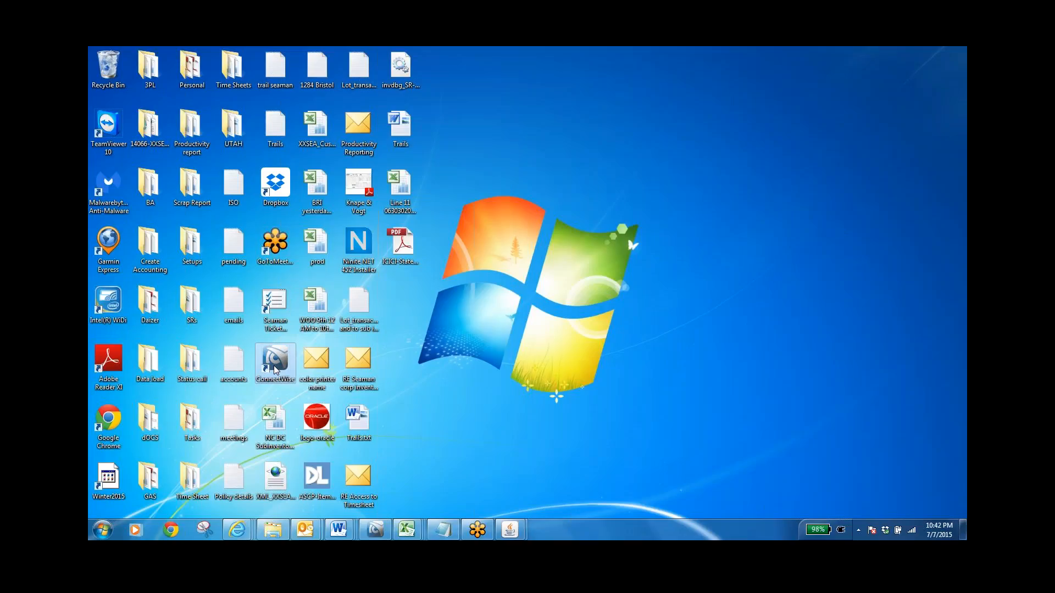
double_click(276, 371)
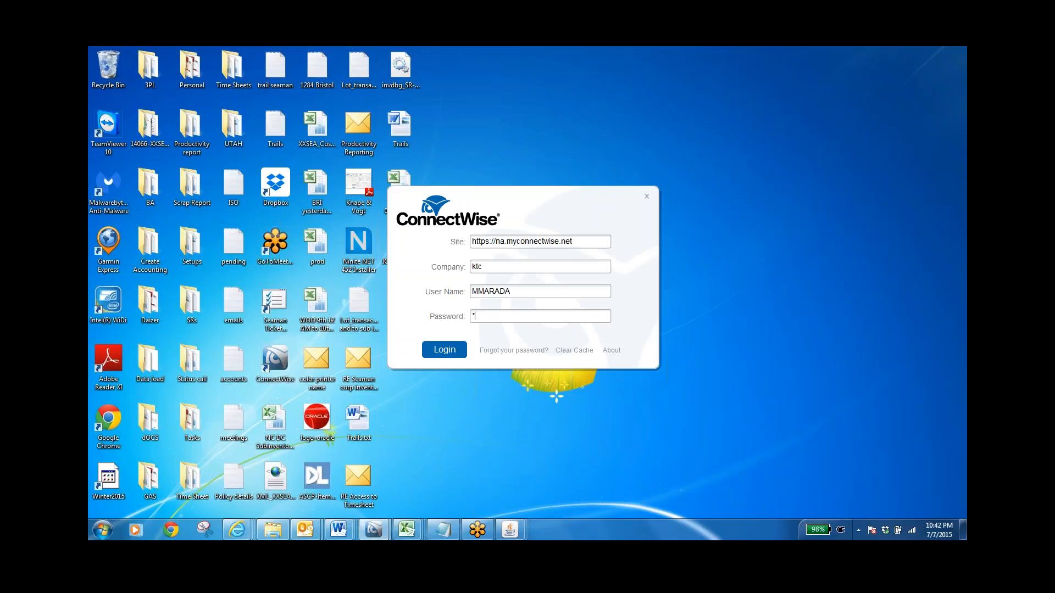
text(*******)
click(445, 349)
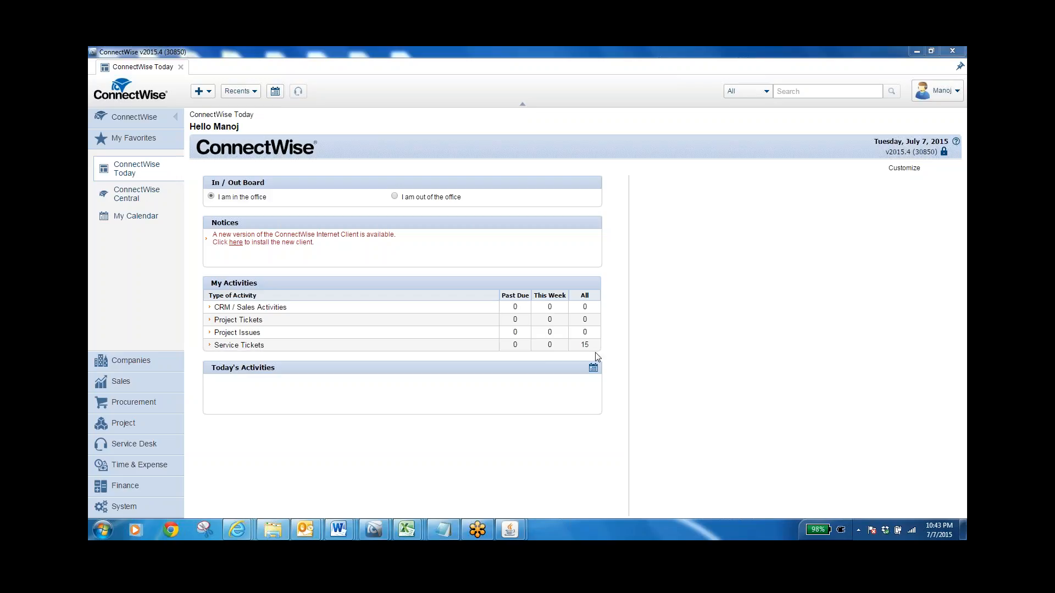
List the assigned service tickets, review their summaries, and open the ticket "Remove cancelled lines from PO document"
click(239, 347)
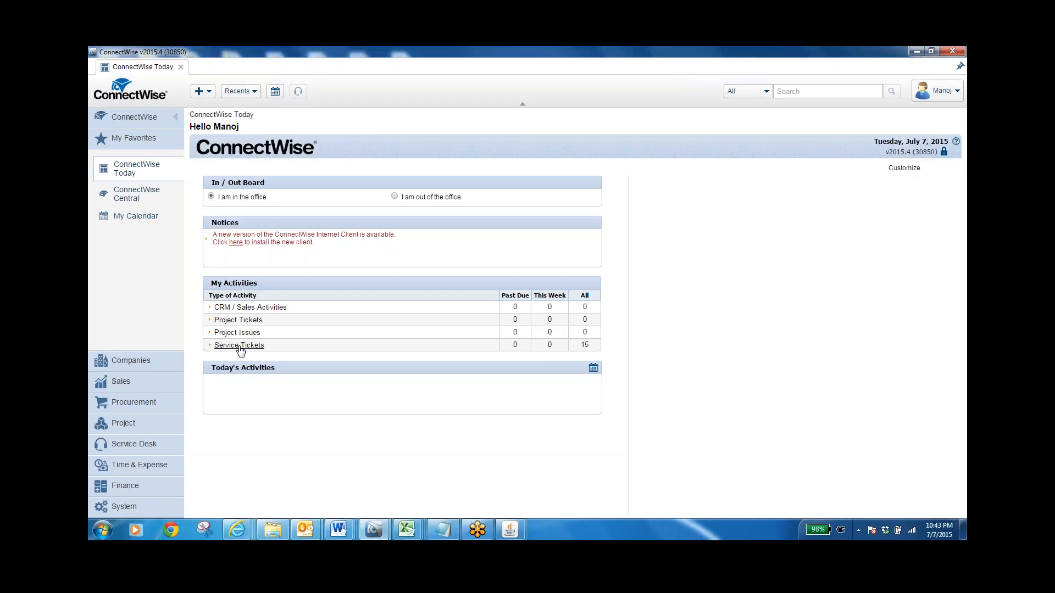
click(245, 346)
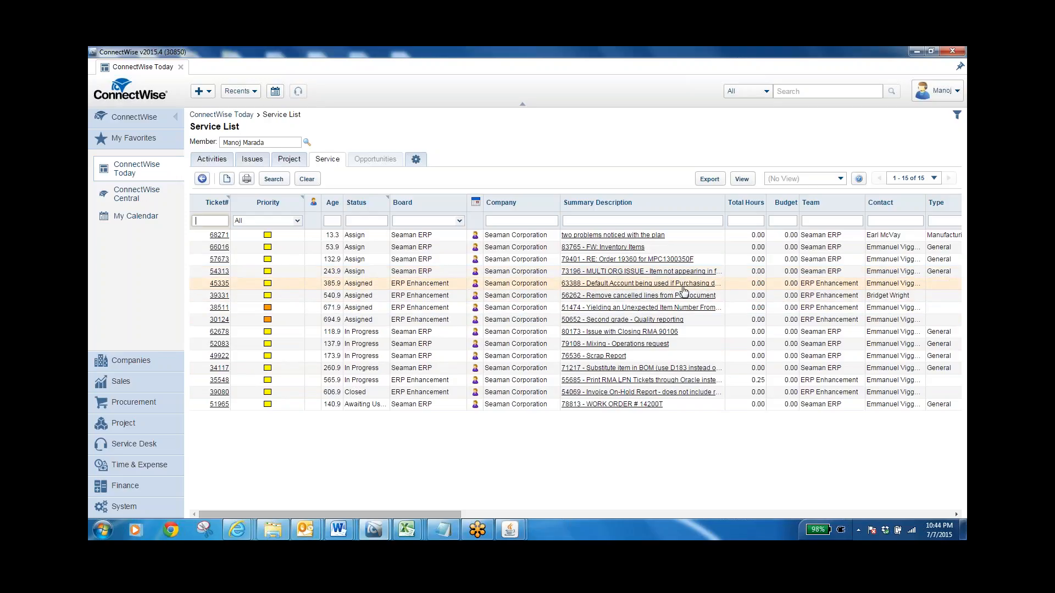
mouse_move(684, 291)
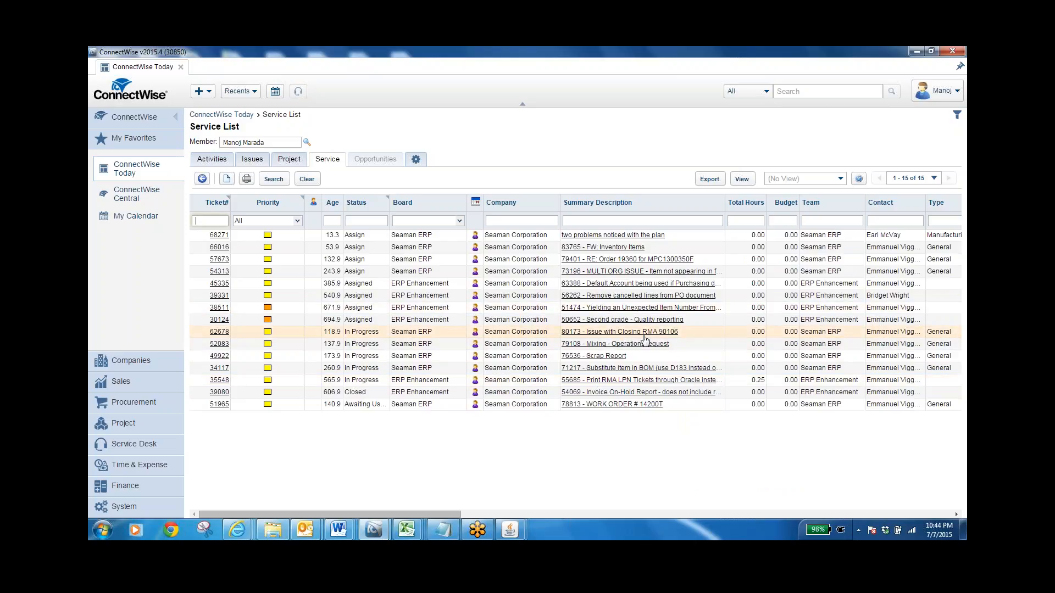
mouse_move(646, 340)
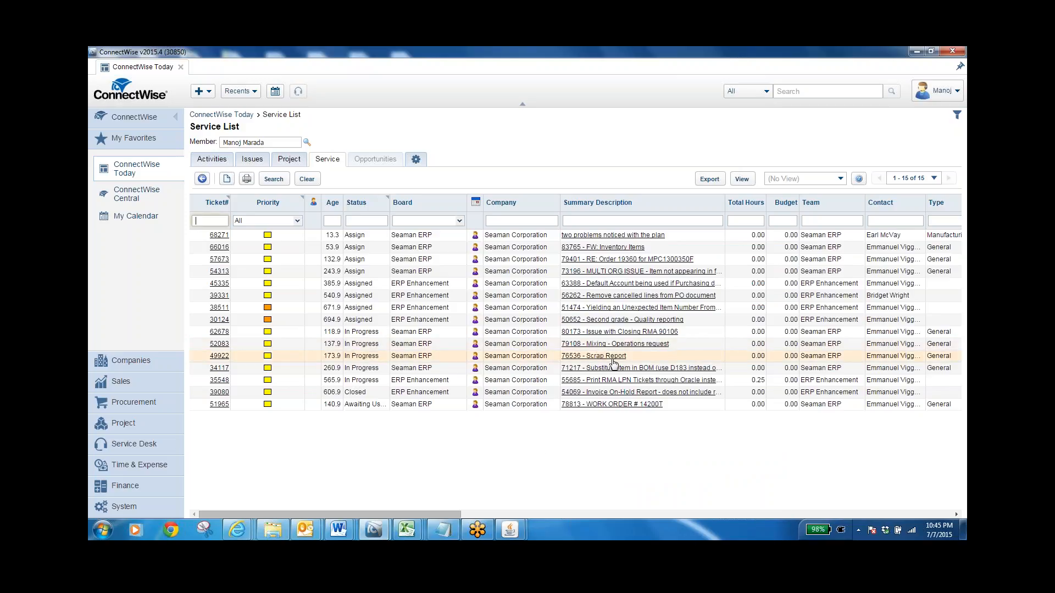
mouse_move(614, 364)
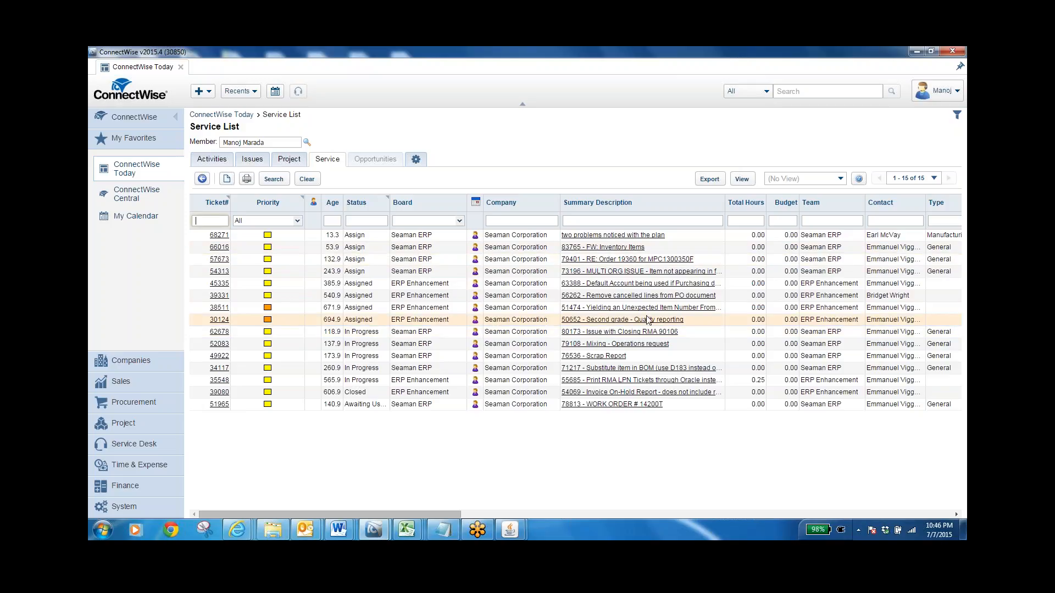
click(623, 297)
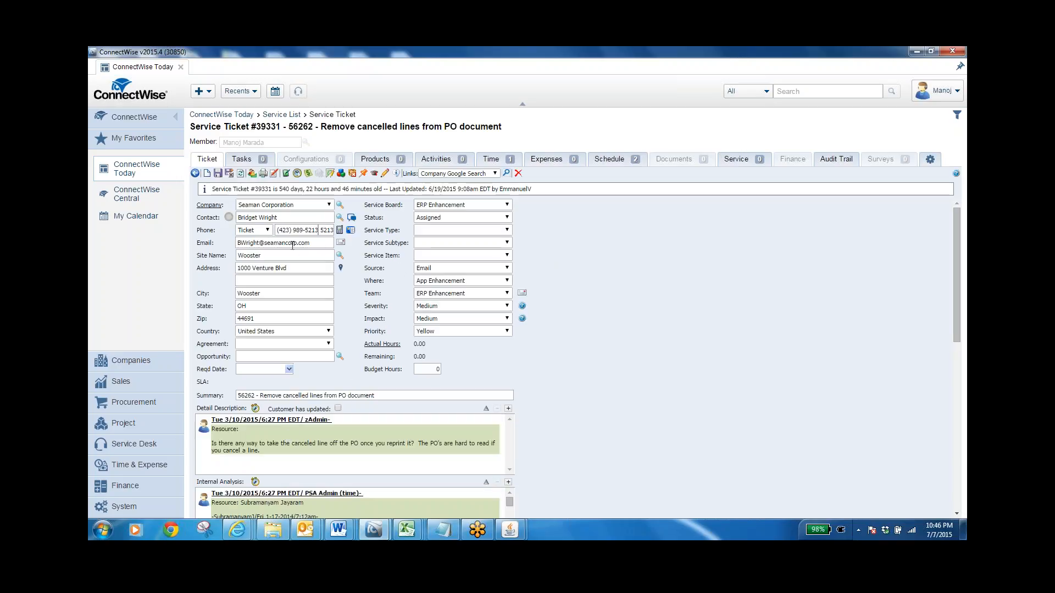
Review the status options available for the ticket, leaving the list without choosing one
click(505, 218)
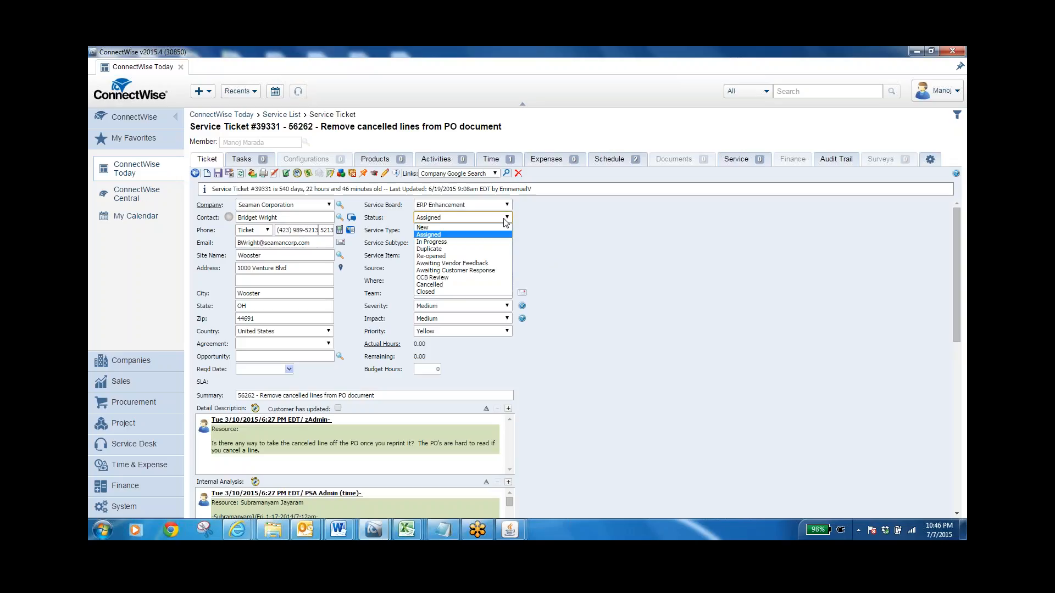
click(635, 380)
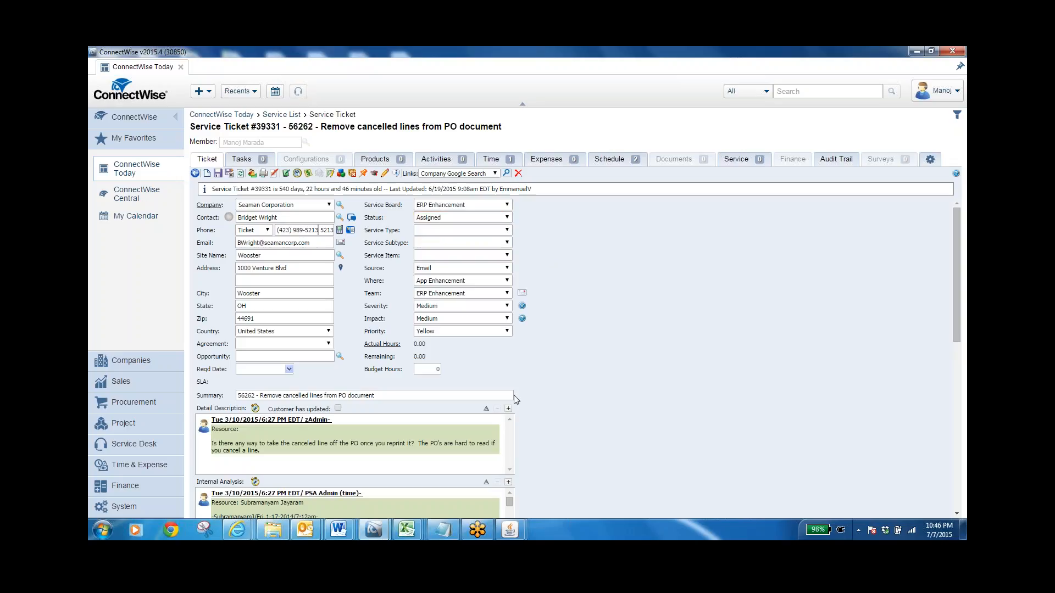
Open the ticket's detail description note, insert blank lines above its text, and close the note without saving
click(284, 421)
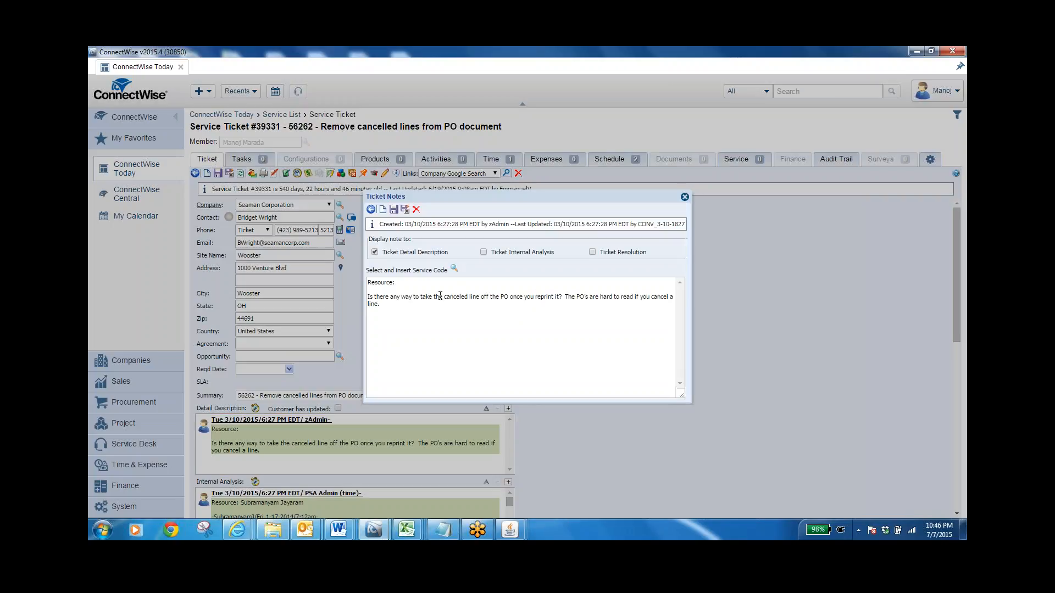
click(398, 303)
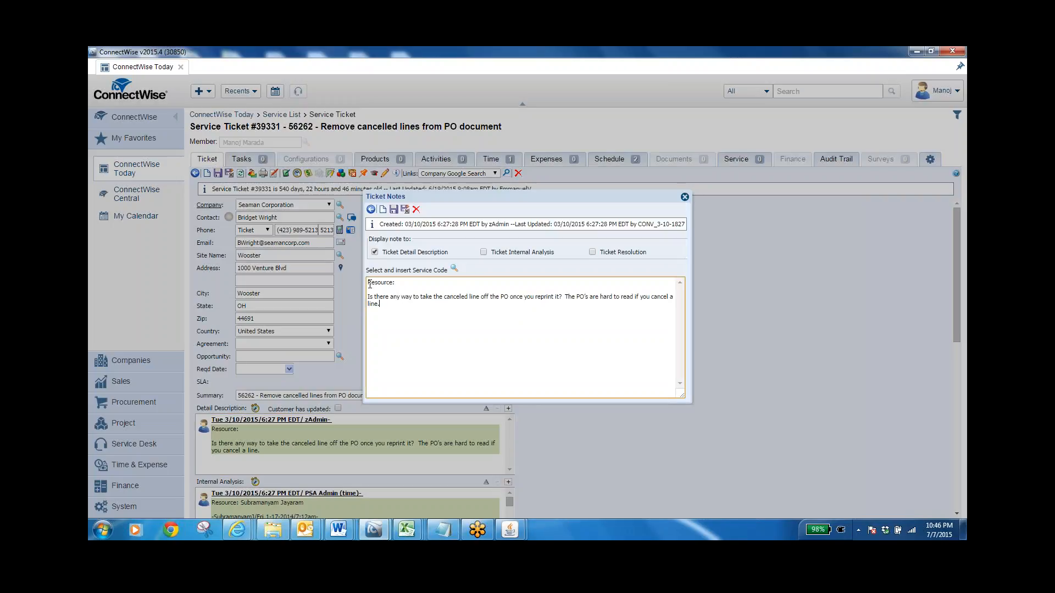
click(369, 284)
key(Return)
key(Return)
key(Return)
key(Return)
key(Return)
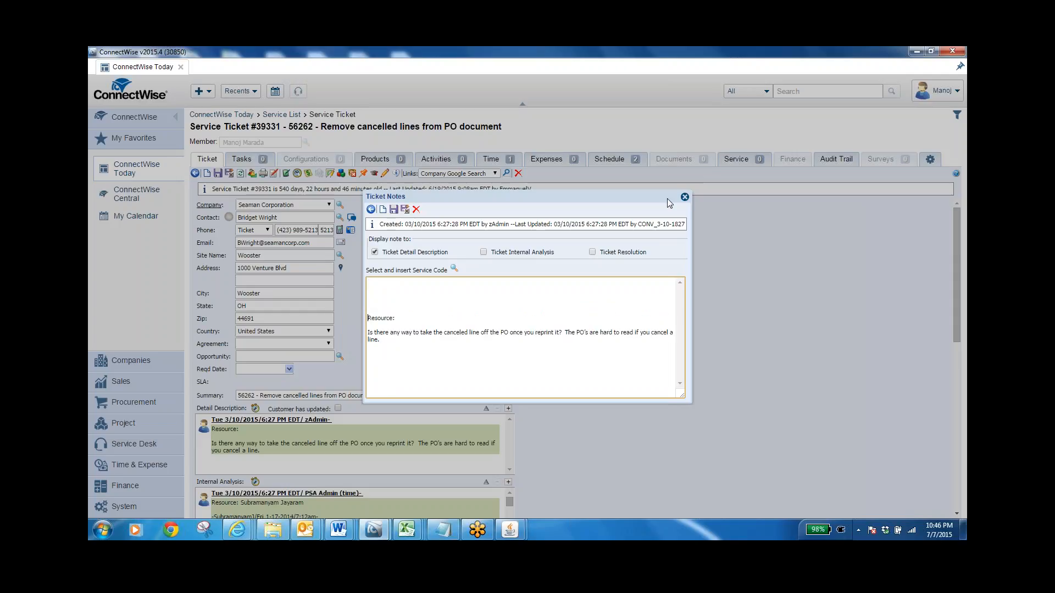
click(684, 197)
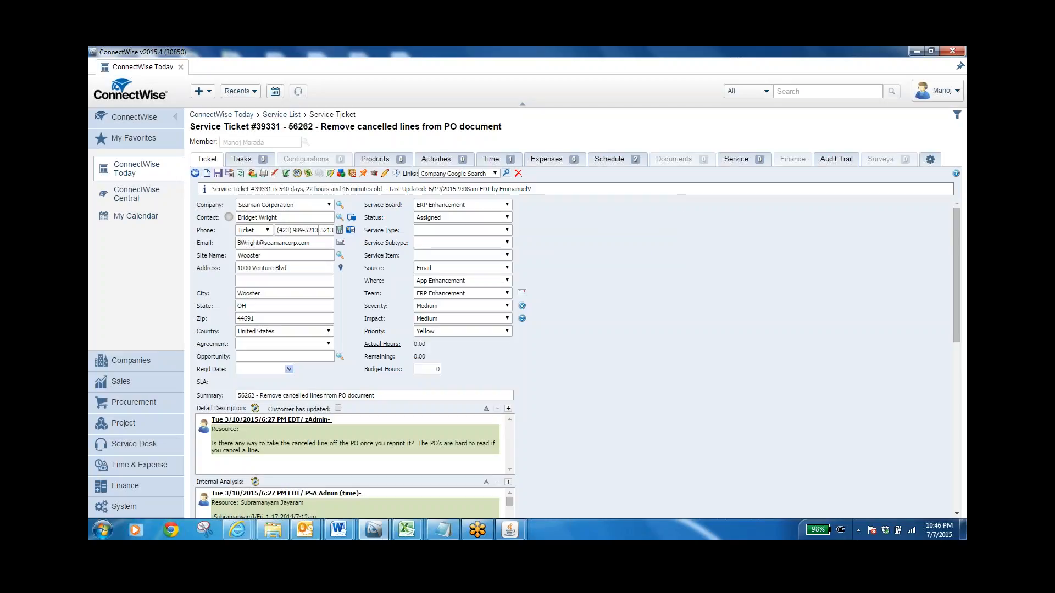
Examine the ticket's status choices again, including Re-opened, and dismiss the list without selecting any
click(459, 218)
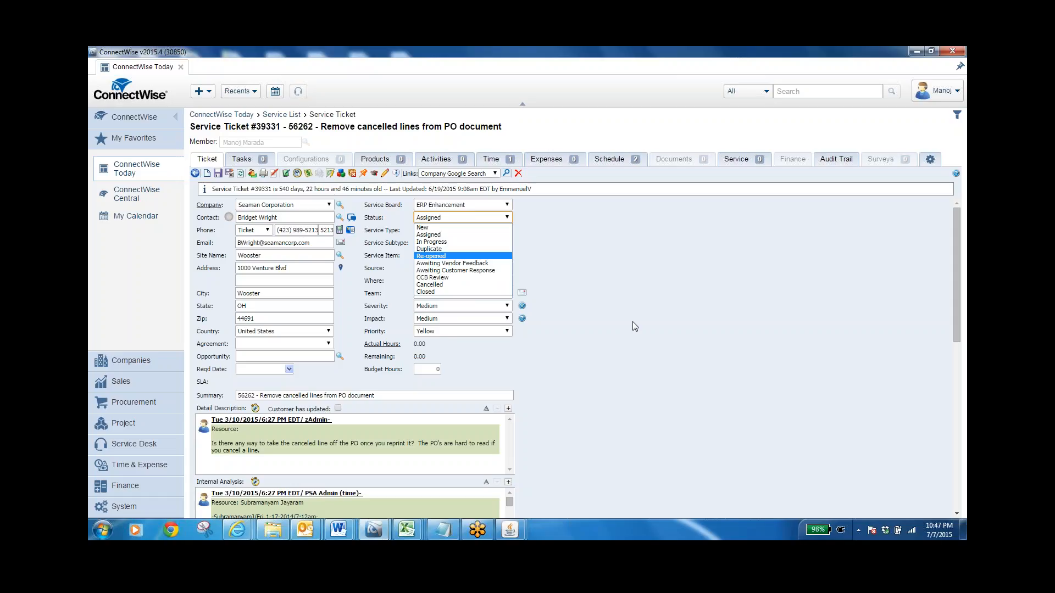
click(962, 358)
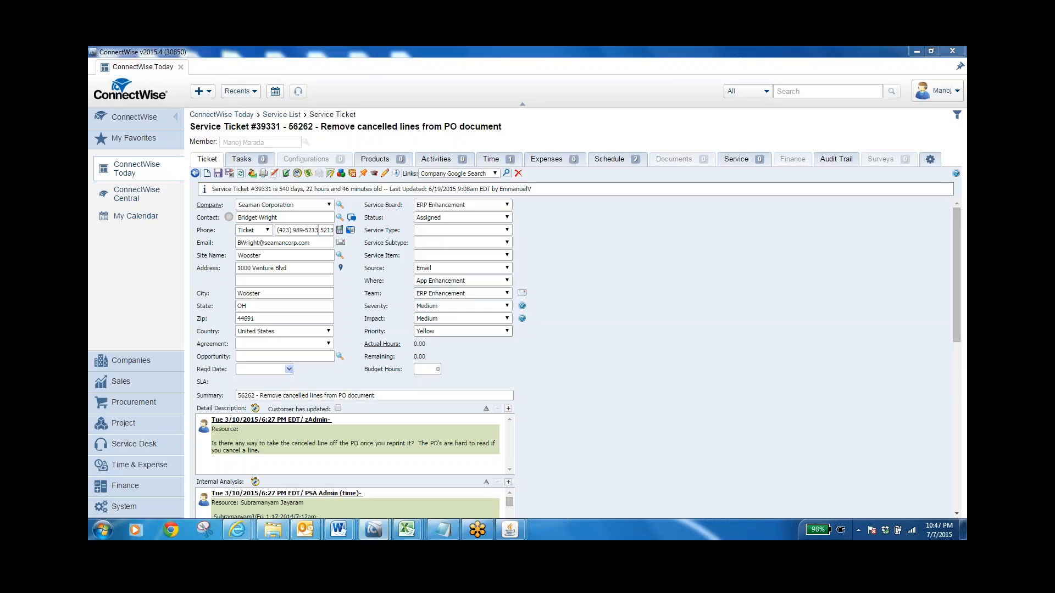
Open the Service Board from the Service Desk module and review the Seaman ERP tickets down to the end of the list
click(140, 446)
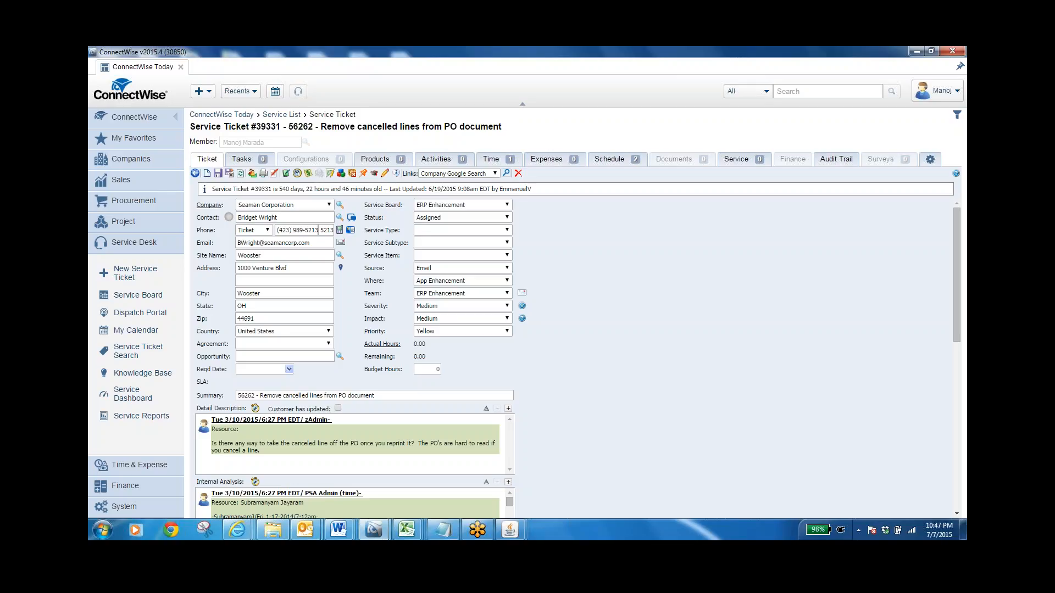
click(135, 297)
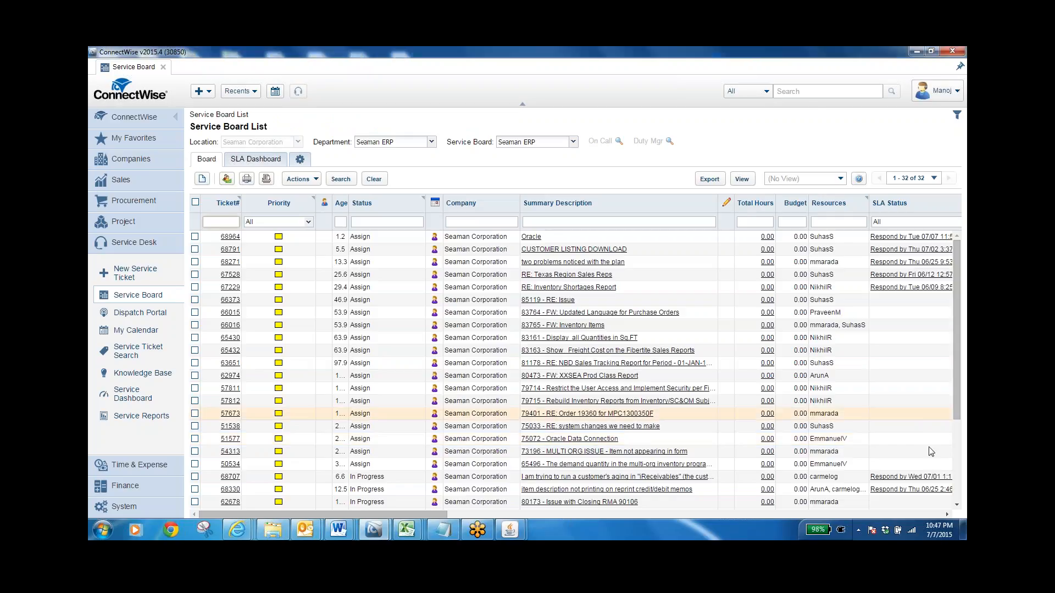
click(958, 497)
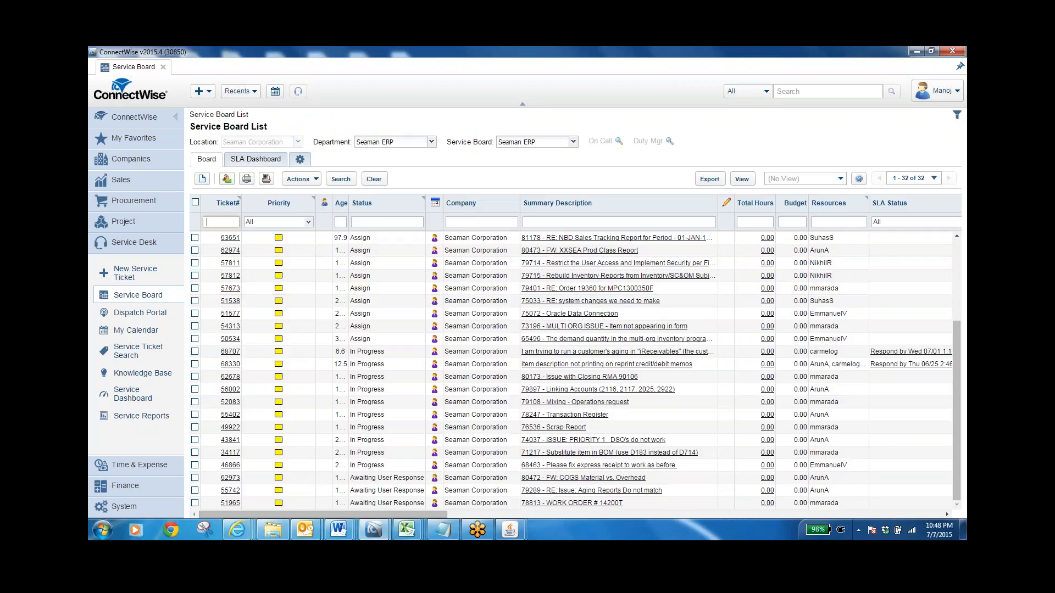
Log off from the ConnectWise account
click(941, 91)
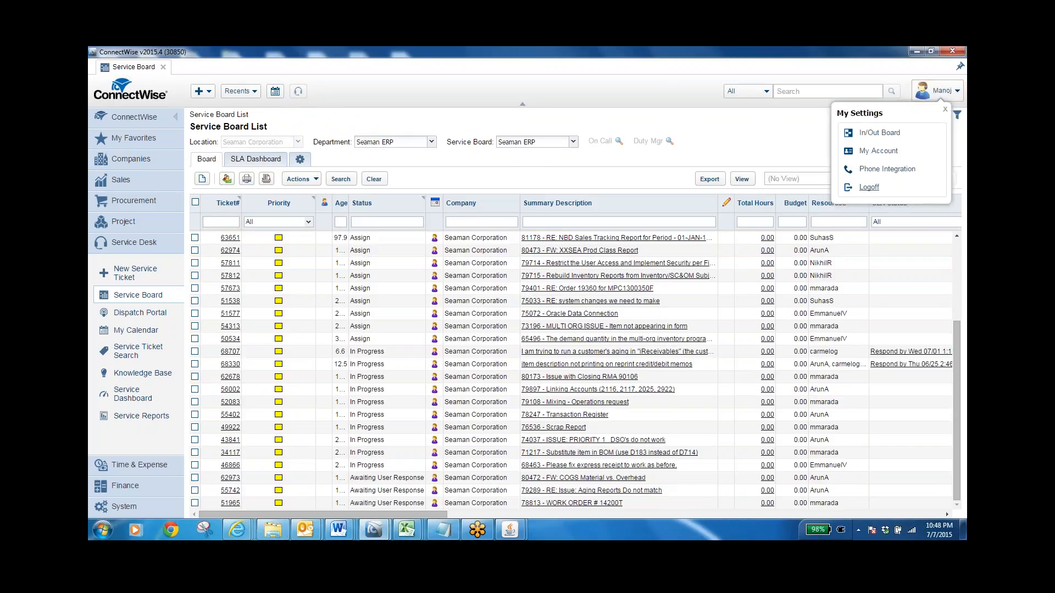
click(868, 188)
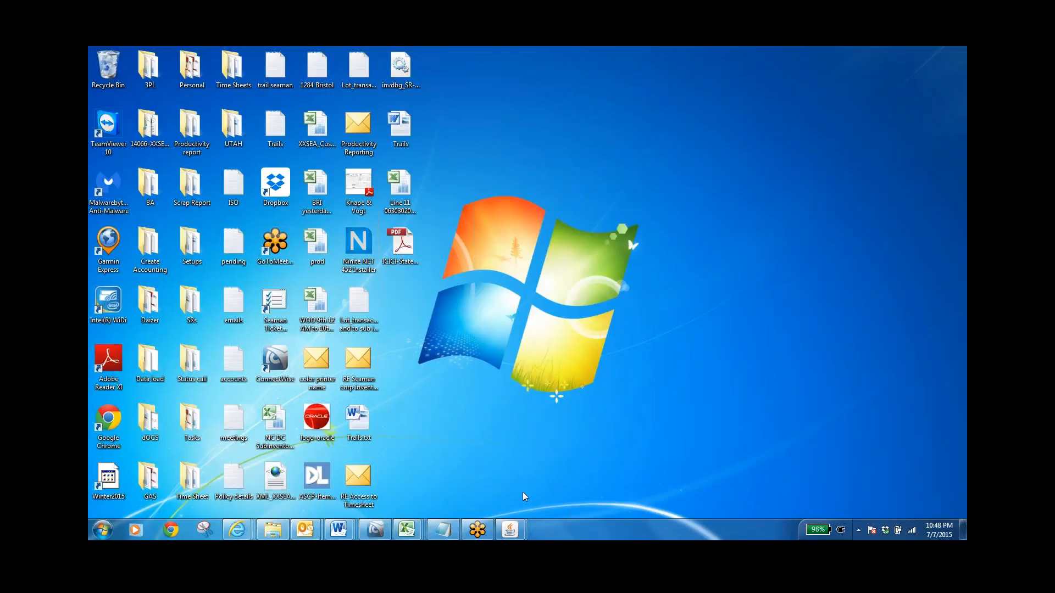